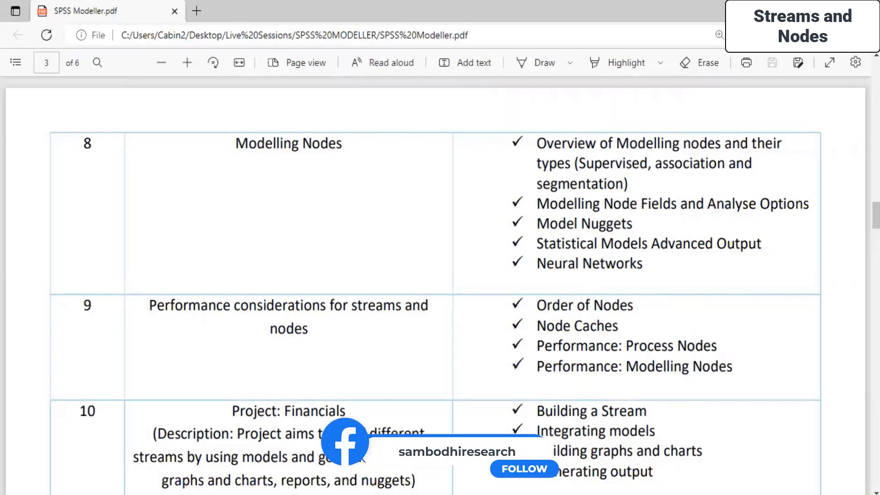
# - Switch to IBM SPSS Modeler and dismiss the startup dialog to work on the empty stream
pyautogui.hotkey('alt', 'Tab')
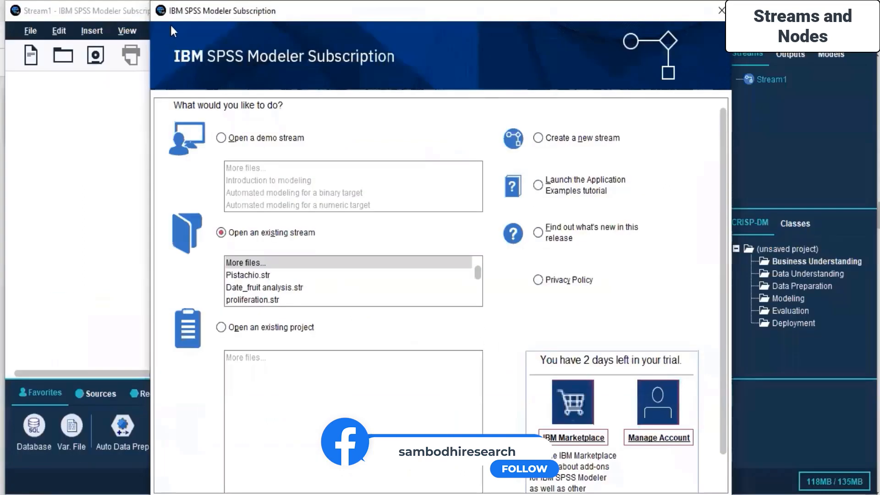
pyautogui.moveTo(151, 2); pyautogui.dragTo(252, 166)
pyautogui.moveTo(343, 172); pyautogui.dragTo(311, 62)
pyautogui.click(614, 403)
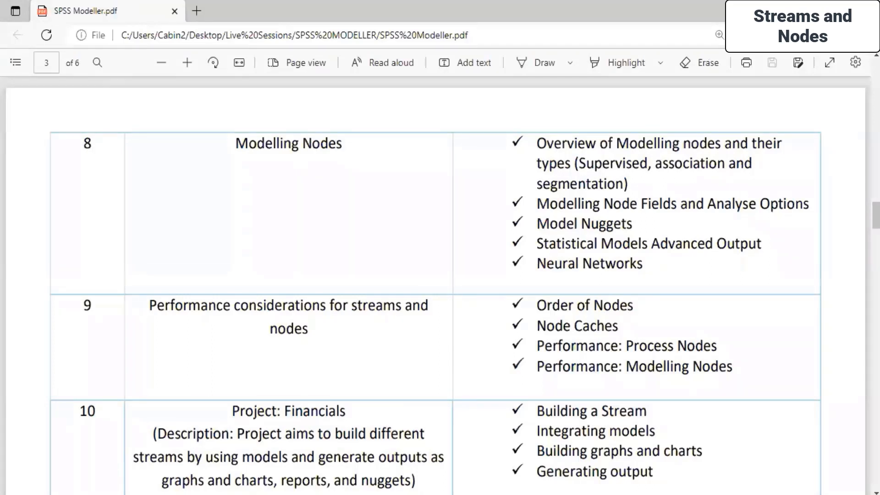
pyautogui.hotkey('alt', 'Tab')
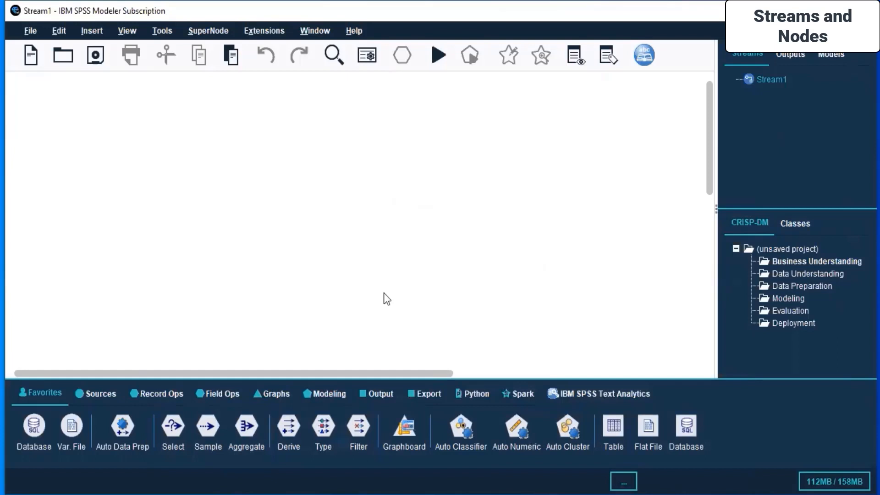
# - Add an Excel source node to the empty stream canvas
pyautogui.click(329, 394)
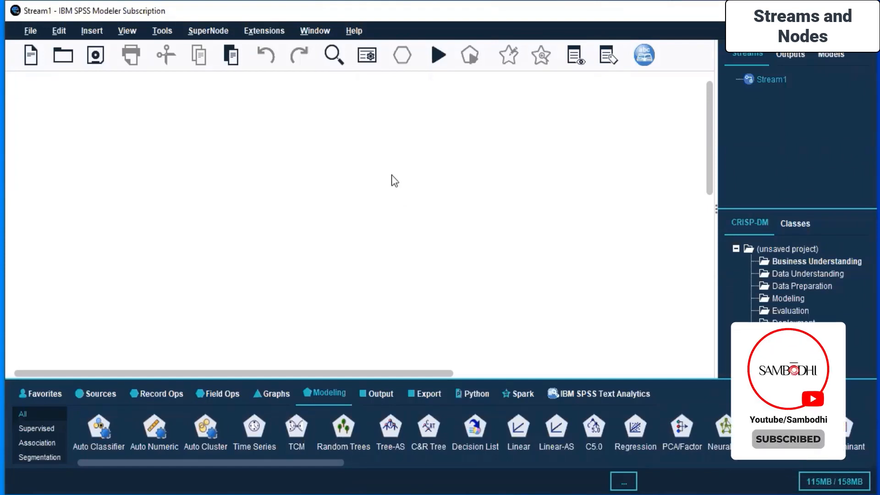
pyautogui.click(101, 397)
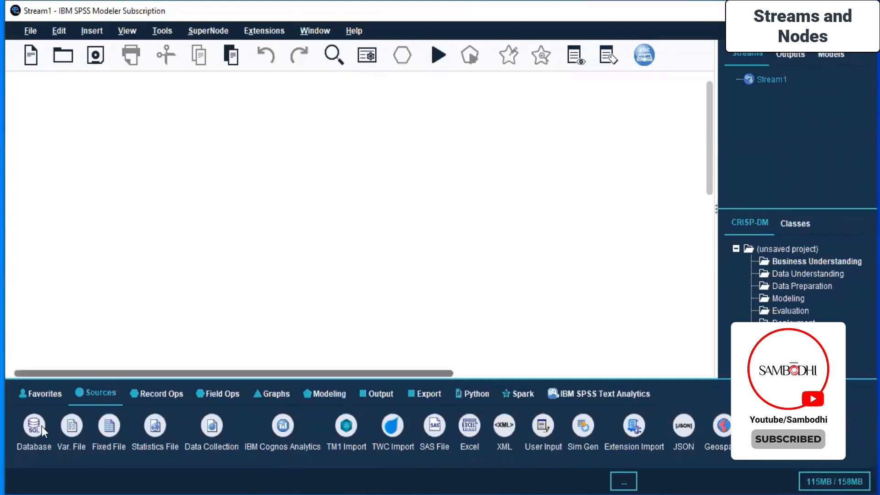
pyautogui.doubleClick(470, 426)
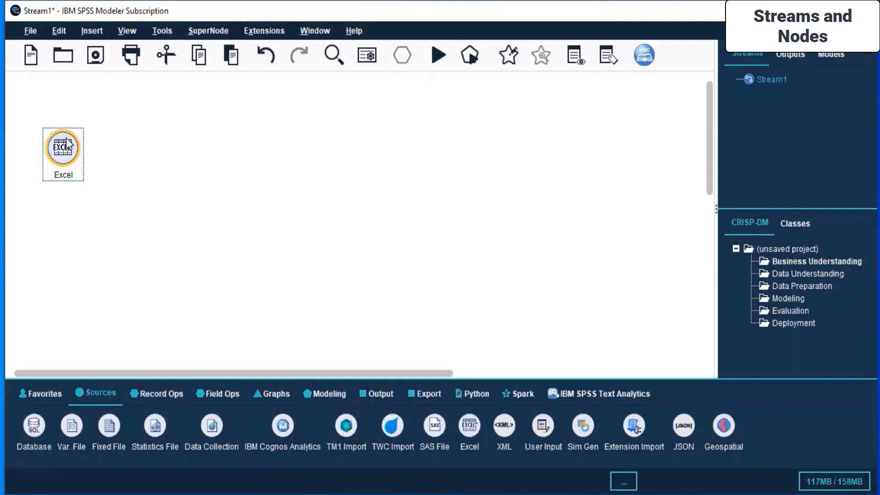
# - Open the Excel node for editing and choose Excel 2007-2016 (*.xlsx) as the file type
pyautogui.rightClick(67, 141)
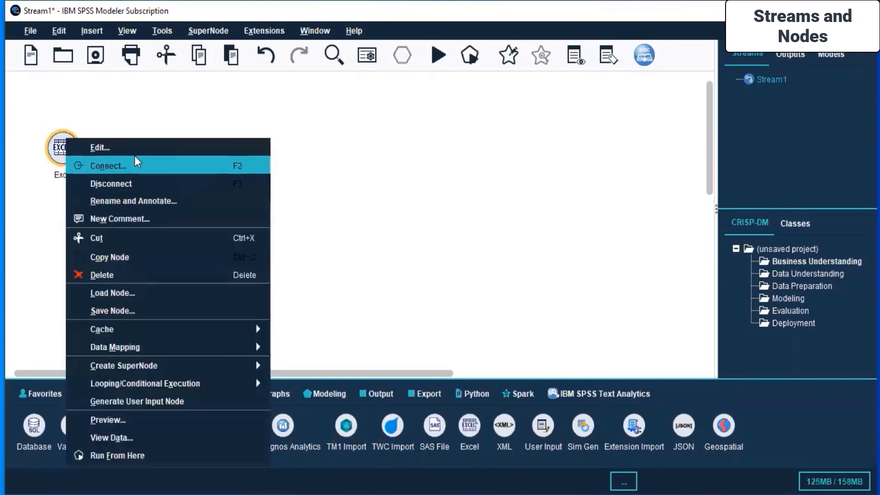
pyautogui.click(188, 148)
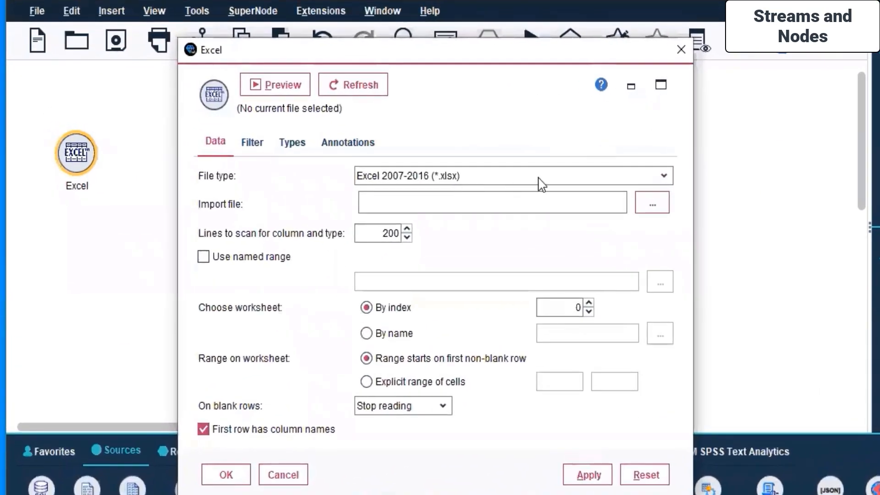
pyautogui.click(441, 171)
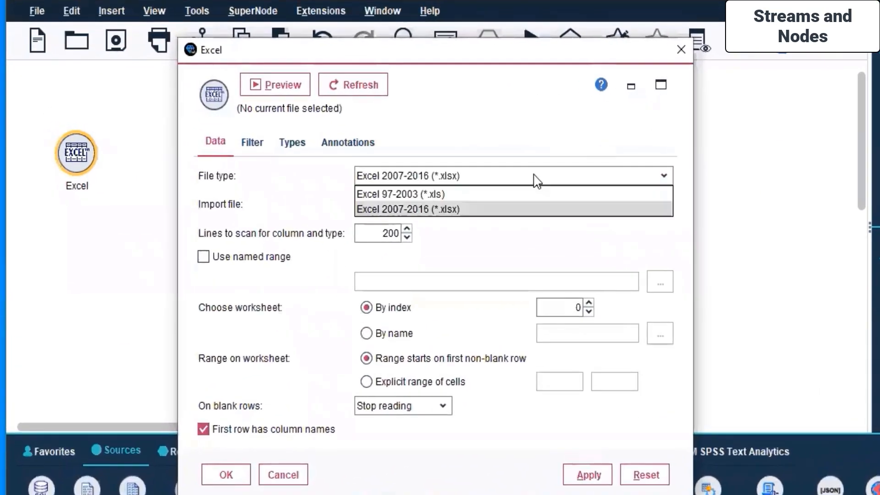
pyautogui.click(468, 210)
# - Import socio indicators.xlsx from the Datasets - Tableau and R folder inside Power BI and Tableau datasets, and apply the node settings
pyautogui.click(660, 205)
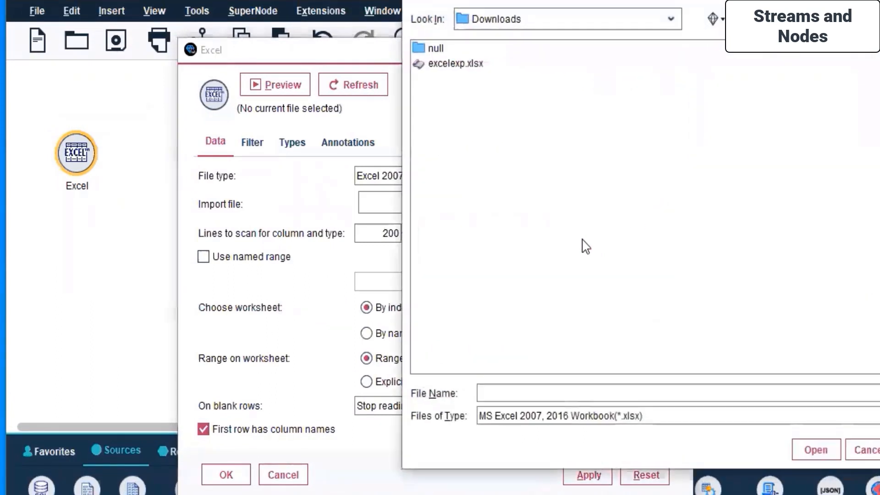
pyautogui.click(672, 20)
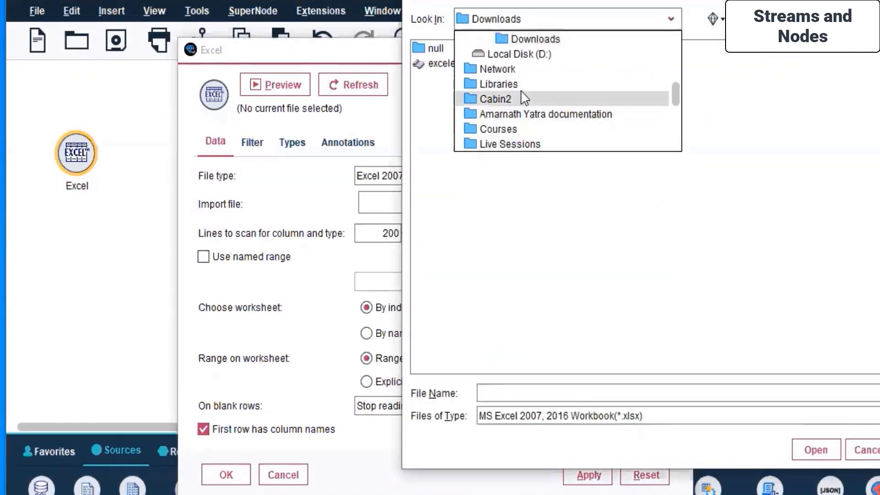
pyautogui.scroll(-3, 522, 120)
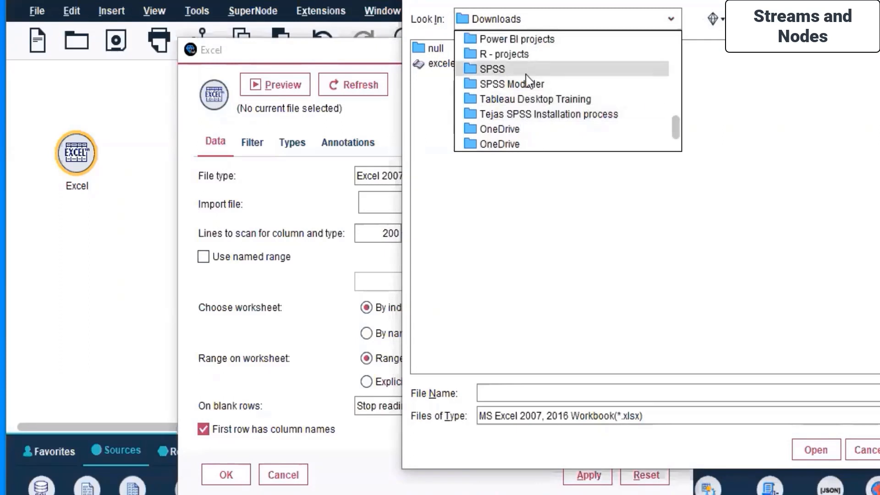
pyautogui.scroll(2, 527, 82)
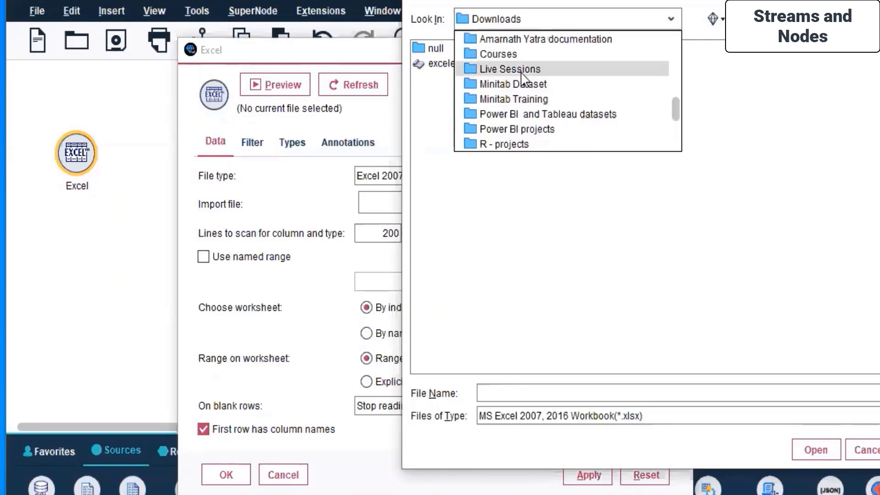
pyautogui.scroll(-2, 526, 70)
pyautogui.scroll(1, 527, 71)
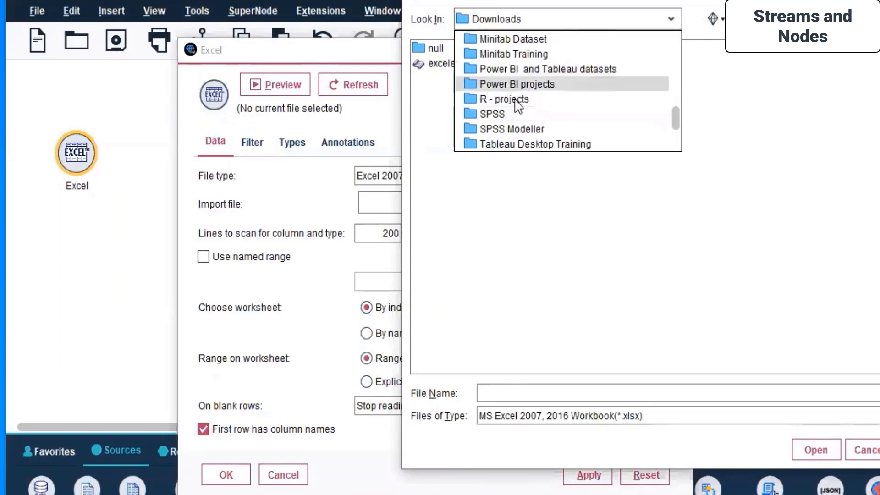
pyautogui.click(532, 70)
pyautogui.doubleClick(512, 49)
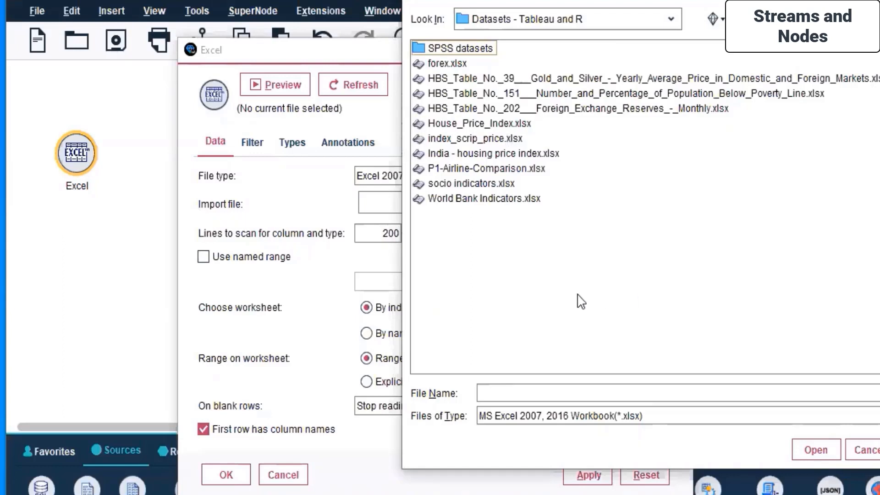
pyautogui.click(495, 183)
pyautogui.click(802, 449)
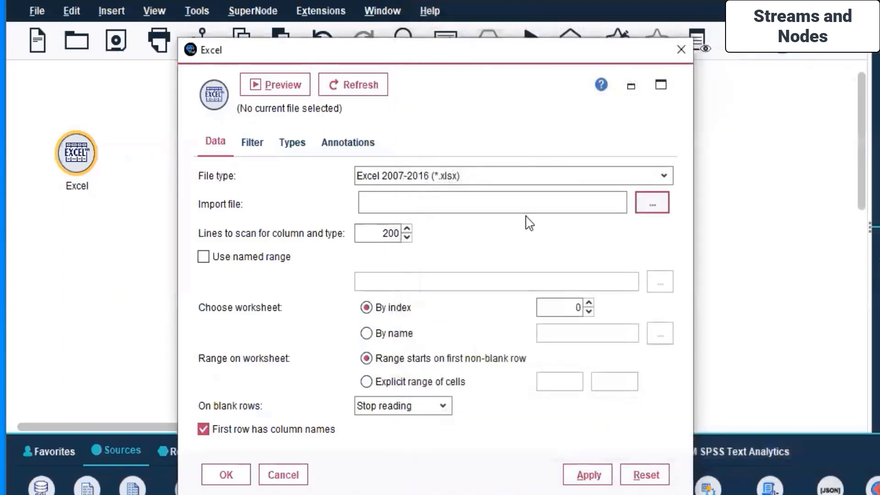
pyautogui.click(580, 466)
pyautogui.click(228, 470)
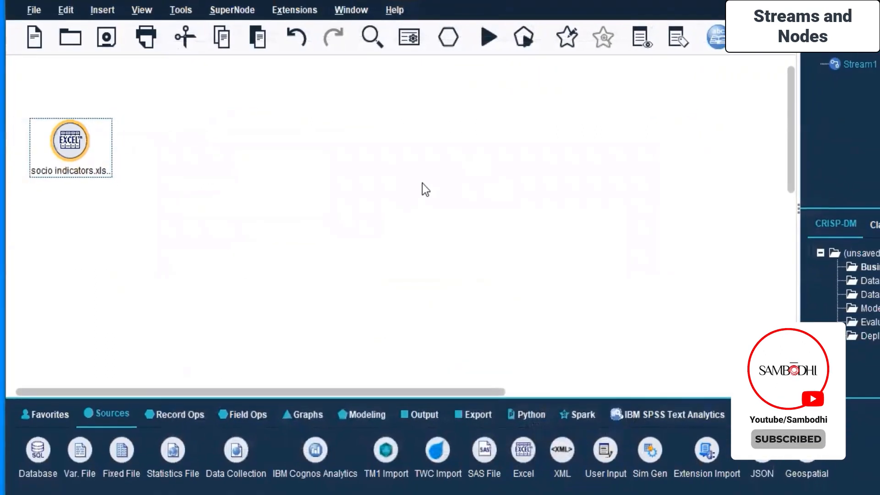
# - View the socio indicators node's data as a spreadsheet and examine its rows and columns
pyautogui.rightClick(64, 142)
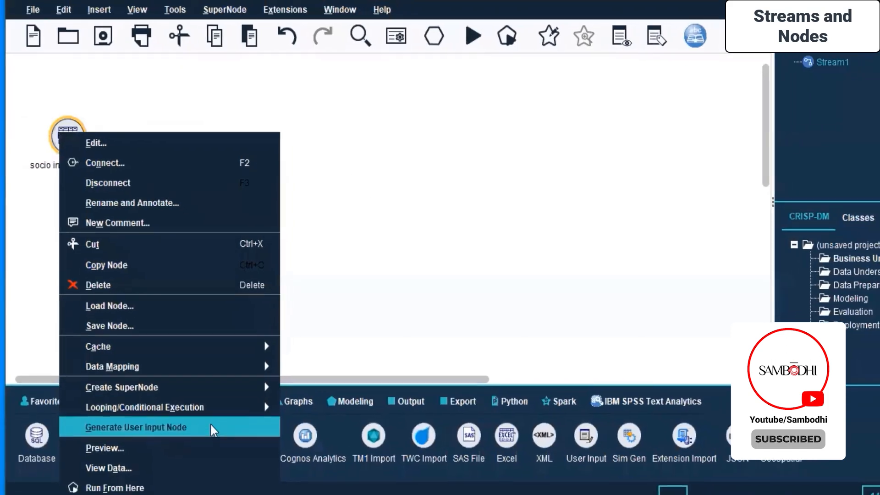
pyautogui.click(176, 467)
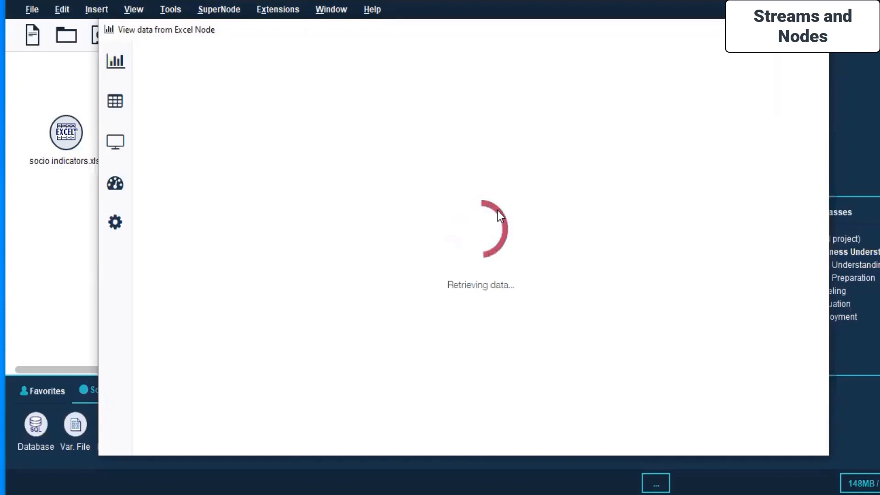
pyautogui.moveTo(117, 222)
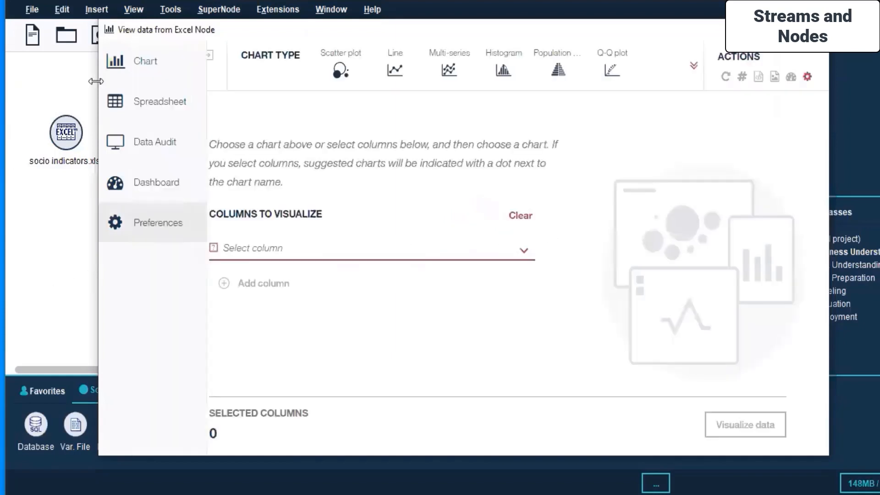
pyautogui.click(123, 107)
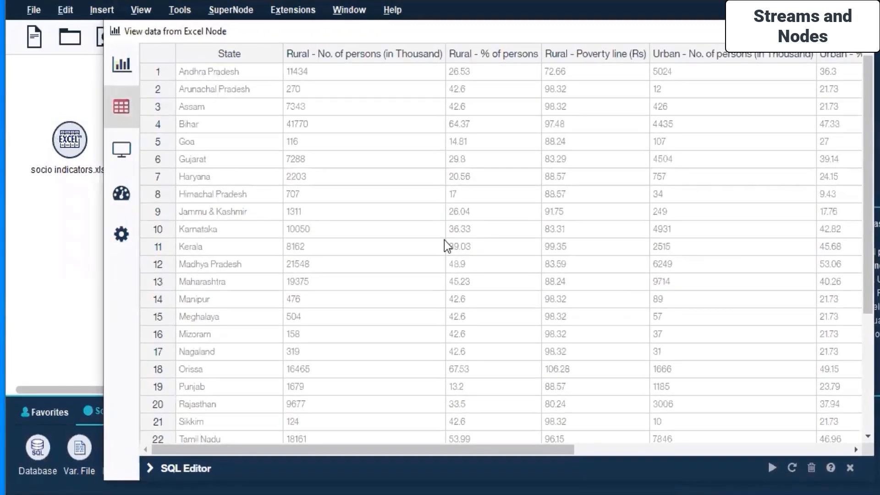
pyautogui.scroll(-5, 443, 246)
pyautogui.moveTo(383, 450); pyautogui.dragTo(205, 416)
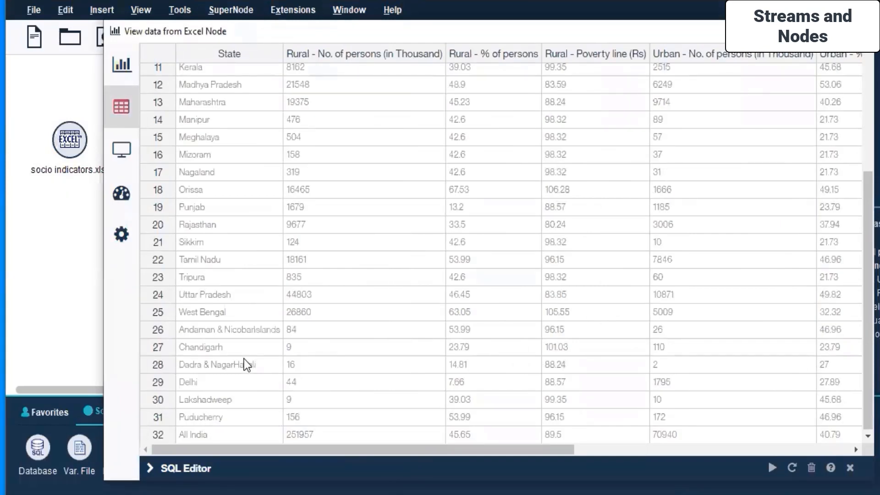
pyautogui.scroll(4, 323, 236)
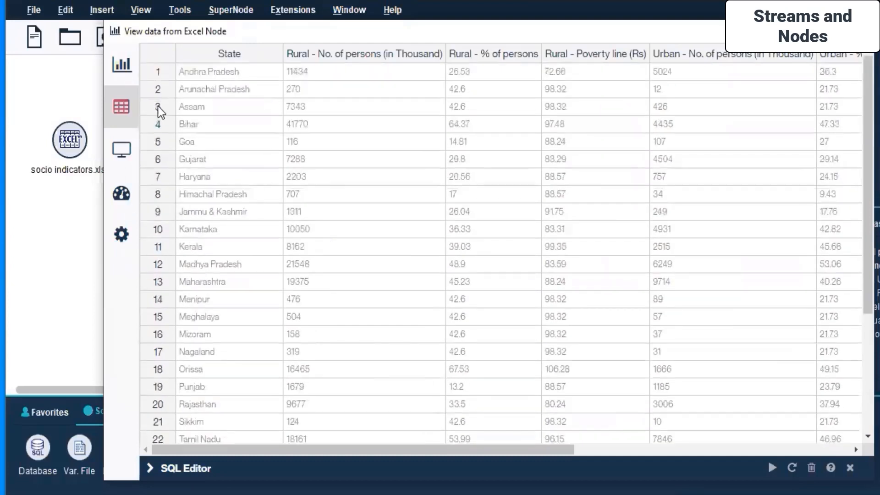
# - Look through the data viewer's Dashboard and Preferences views, return to the spreadsheet, and close the viewer
pyautogui.moveTo(122, 163)
pyautogui.click(127, 197)
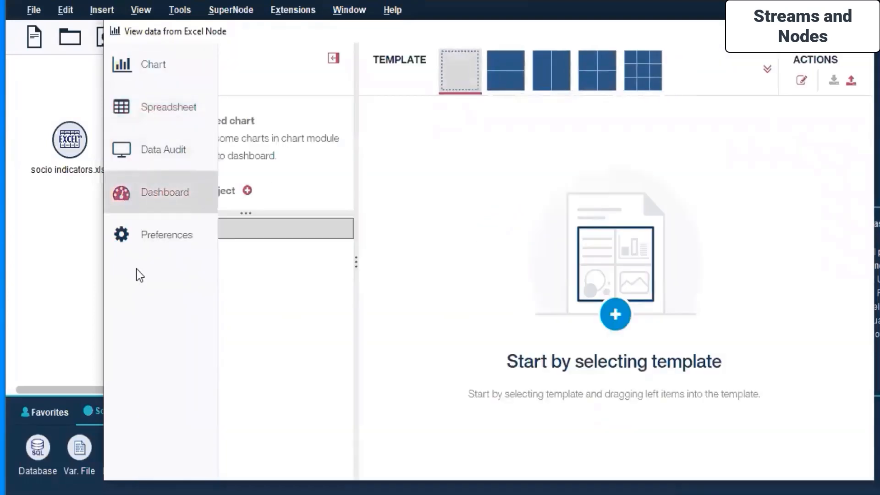
pyautogui.click(137, 238)
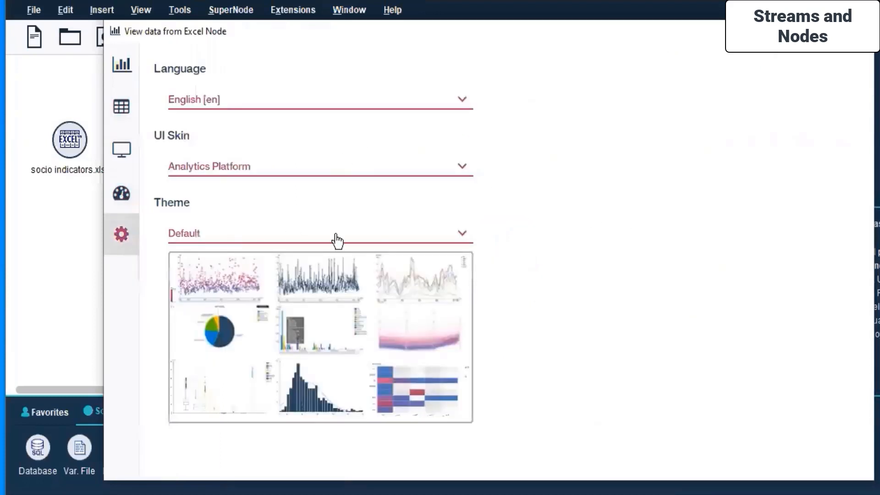
pyautogui.moveTo(124, 128)
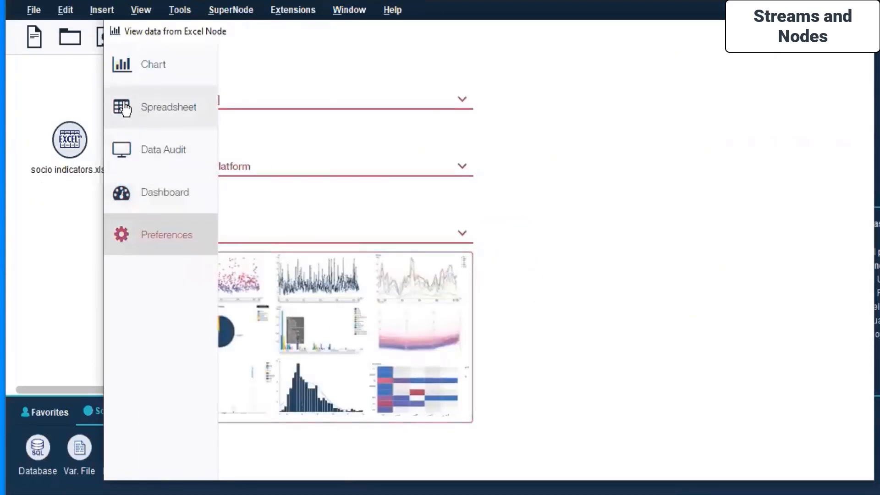
pyautogui.click(125, 109)
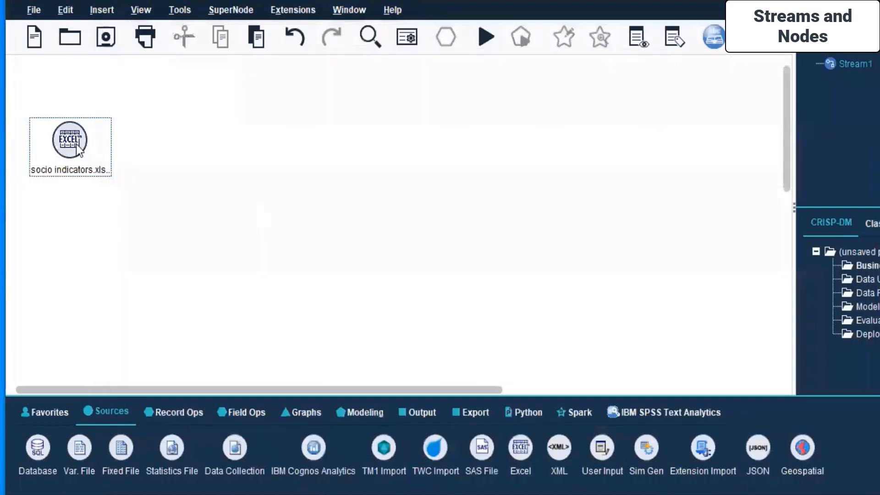
# - Edit the Excel node to import World Bank Indicators.xlsx from the same folder, and apply the change
pyautogui.rightClick(76, 146)
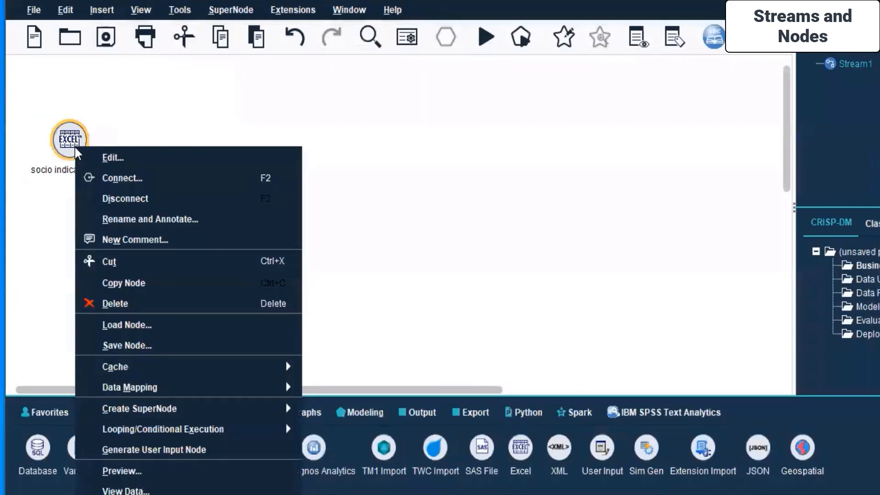
pyautogui.click(114, 157)
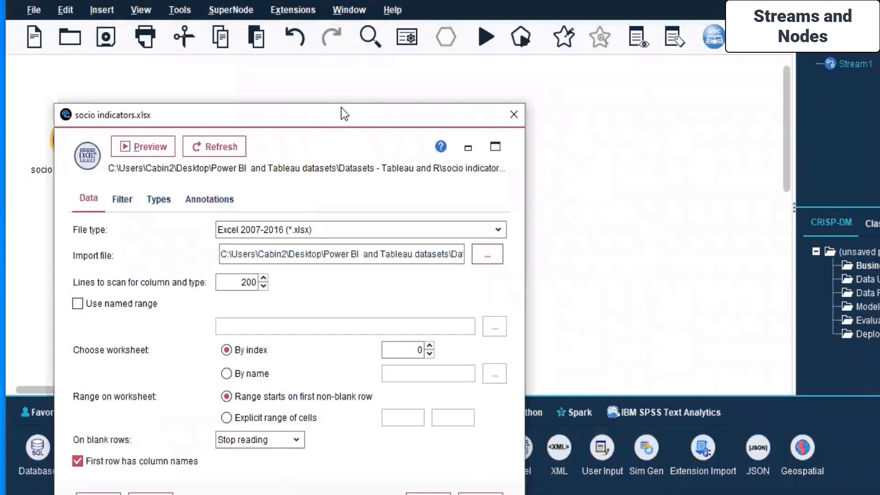
pyautogui.moveTo(340, 108); pyautogui.dragTo(421, 51)
pyautogui.click(560, 197)
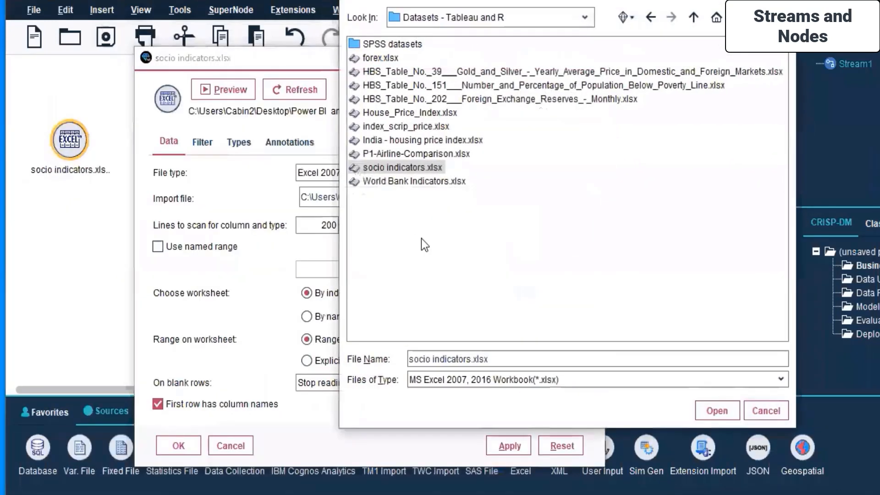
pyautogui.click(404, 183)
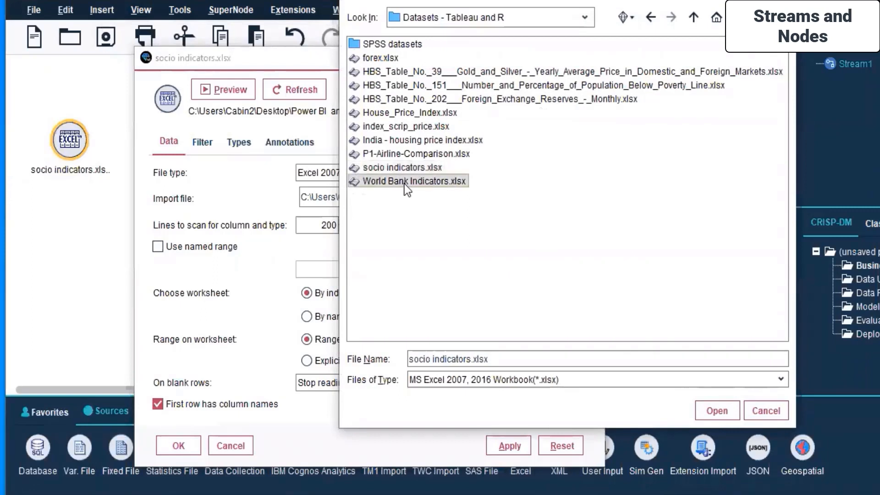
pyautogui.click(709, 413)
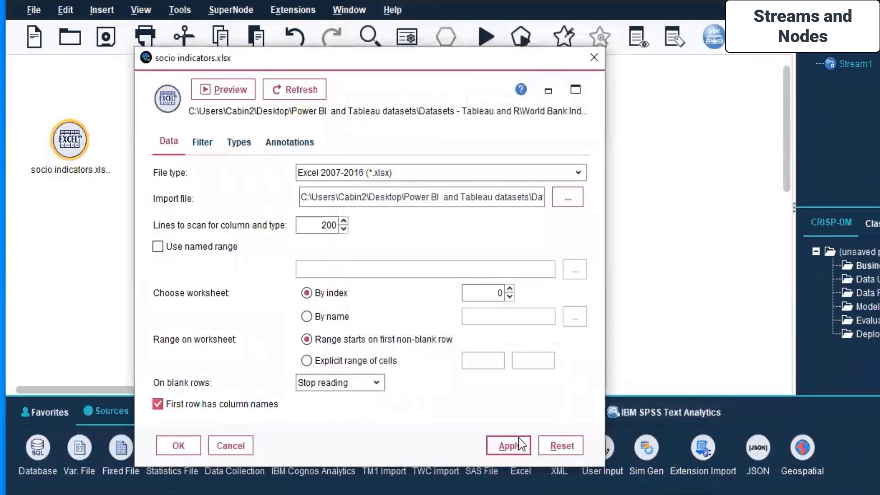
pyautogui.click(520, 444)
pyautogui.click(166, 440)
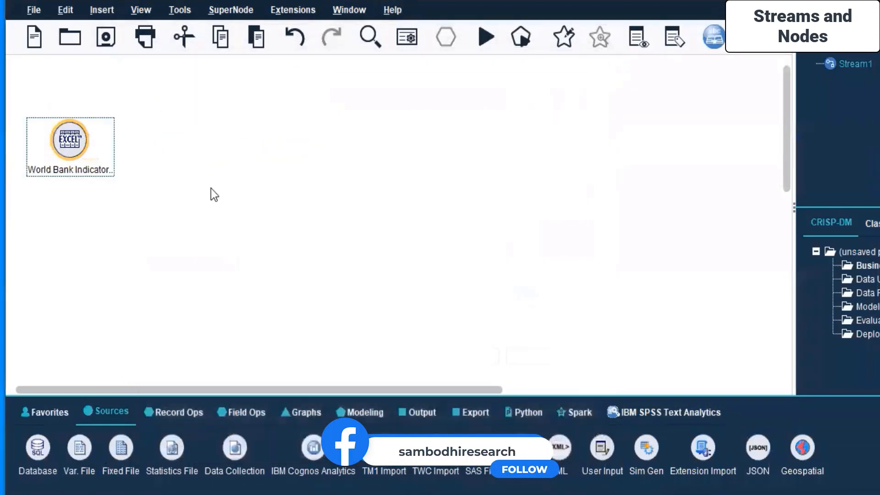
# - View the World Bank Indicators node's data and look through the columns available for charting
pyautogui.rightClick(74, 139)
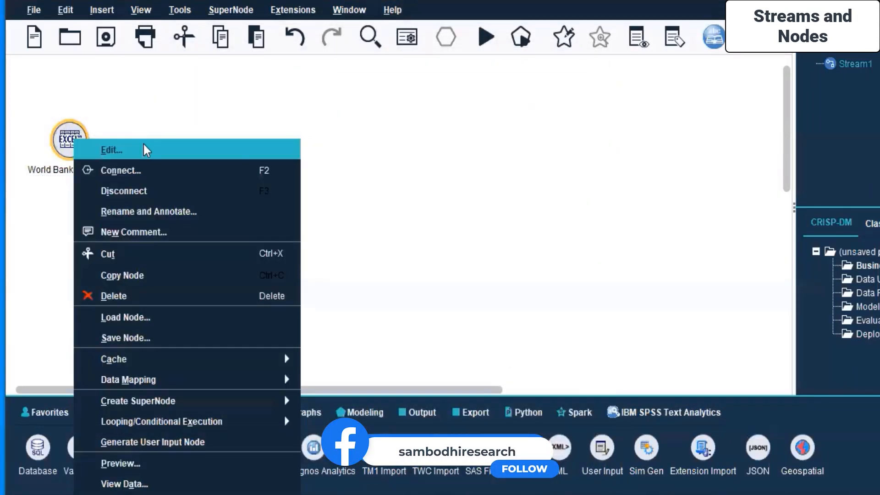
pyautogui.click(124, 484)
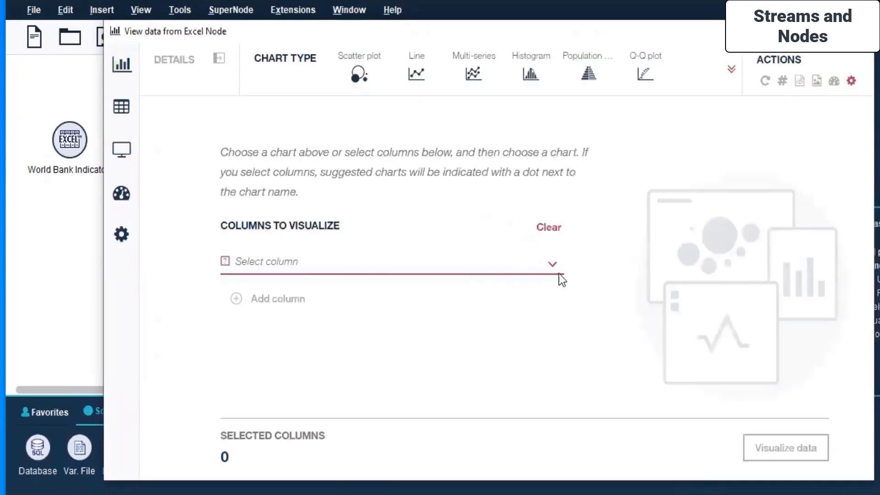
pyautogui.click(552, 268)
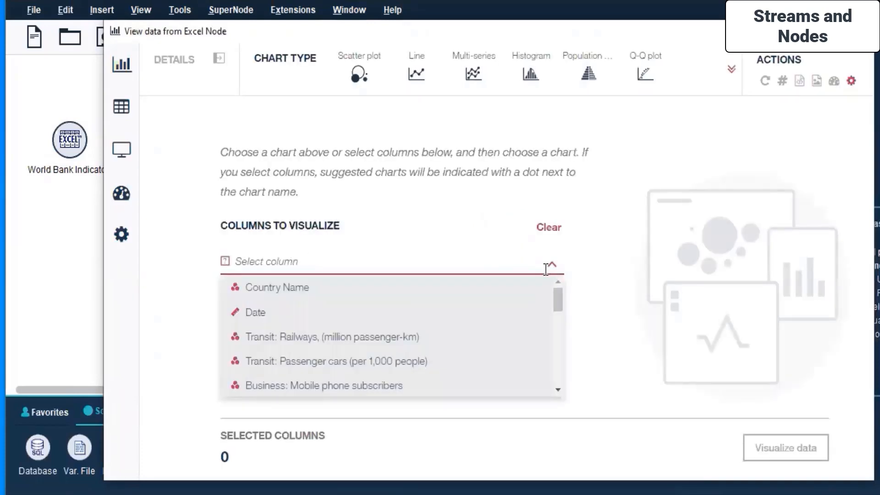
pyautogui.scroll(-6, 394, 329)
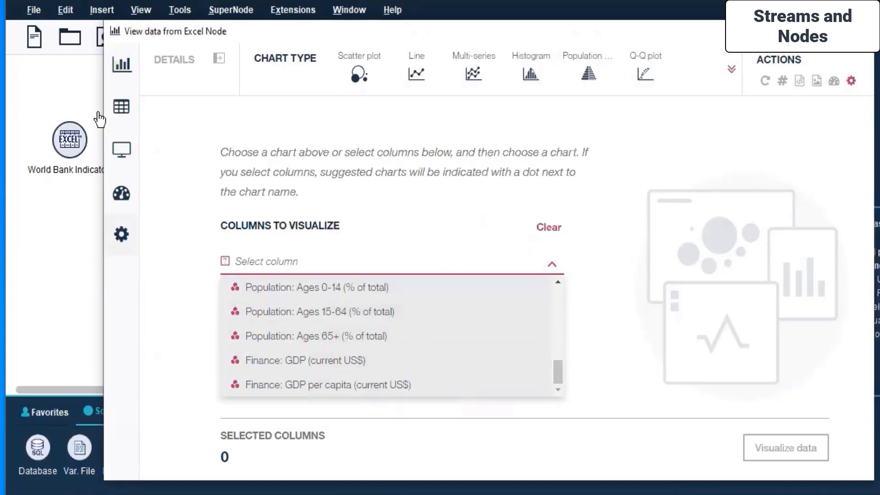
# - Open the Data Audit view and examine each field's graph, measurement level and summary values
pyautogui.moveTo(125, 126)
pyautogui.click(115, 157)
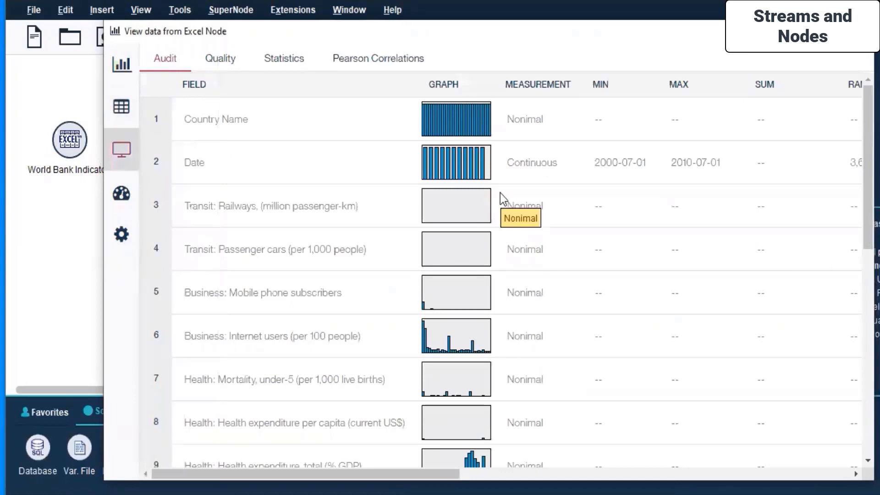
pyautogui.scroll(-5, 500, 194)
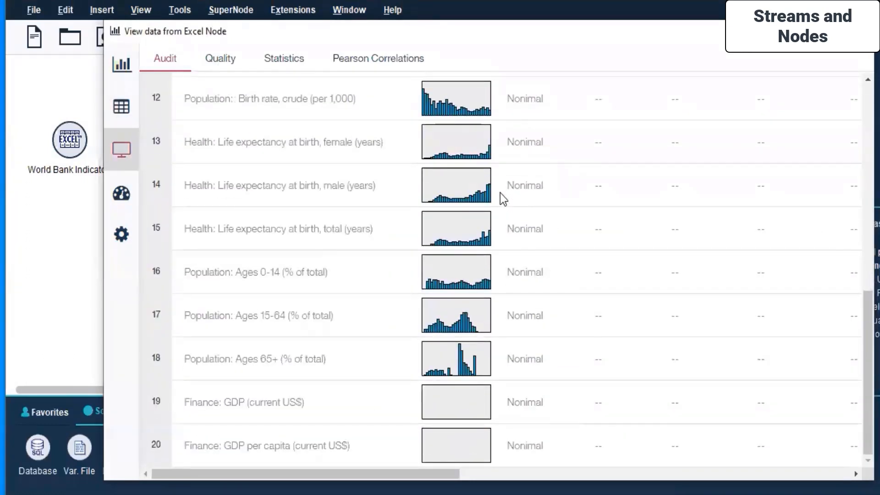
pyautogui.scroll(5, 499, 198)
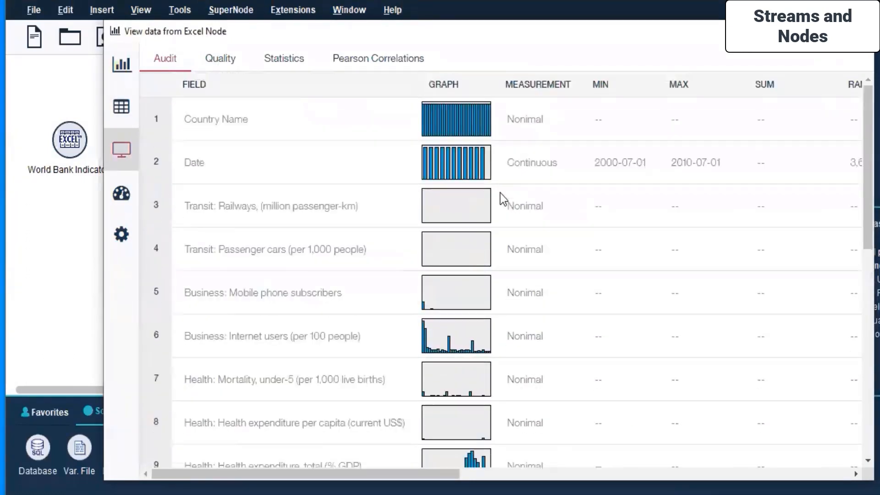
# - Examine the audit's Quality figures for outliers, extremes, completeness, valid records and null values across all fields
pyautogui.click(211, 62)
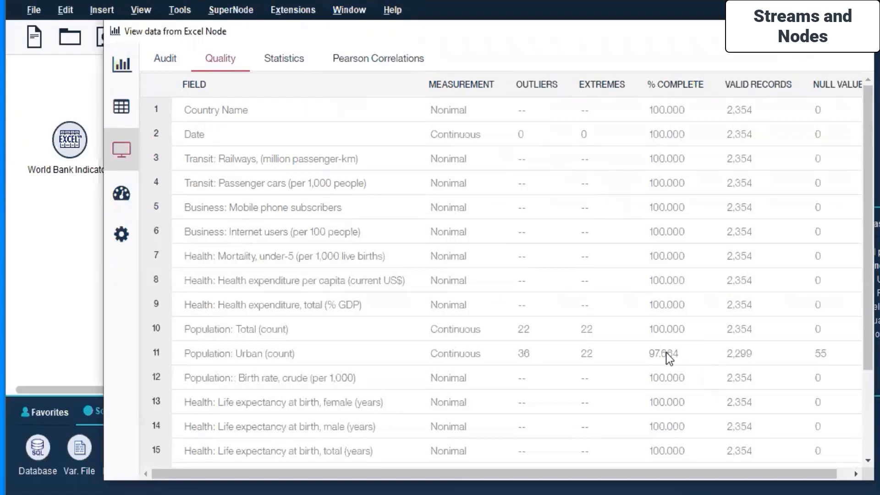
pyautogui.moveTo(559, 469); pyautogui.dragTo(701, 469)
pyautogui.scroll(-3, 705, 335)
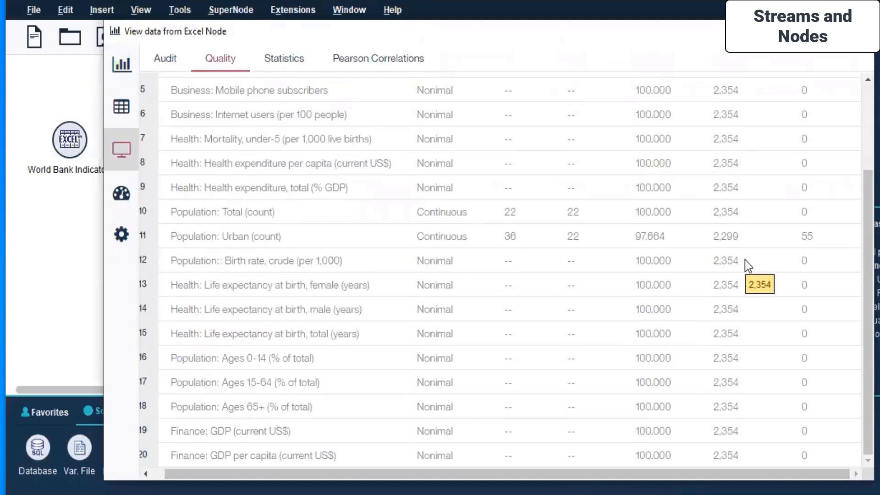
pyautogui.scroll(3, 744, 260)
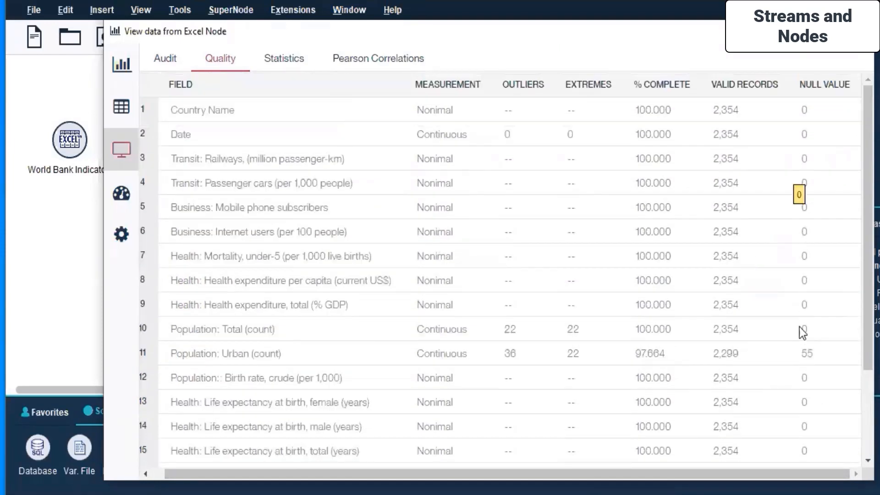
pyautogui.scroll(-3, 800, 356)
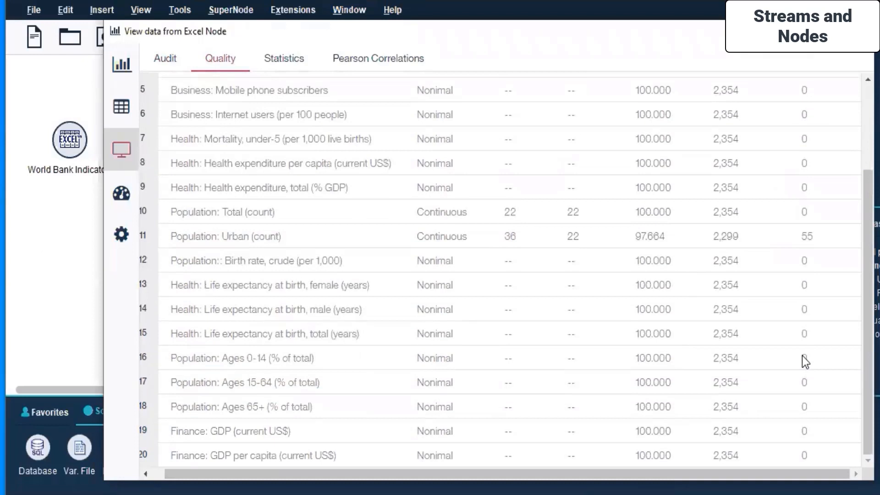
# - Review the Statistics and Pearson Correlations of the population counts, and check the viewer's Dashboard and Spreadsheet views
pyautogui.click(276, 65)
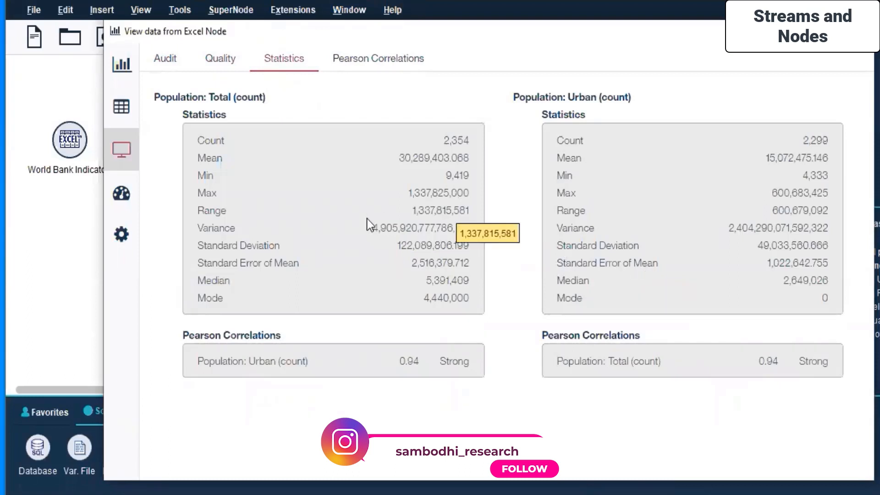
pyautogui.click(356, 62)
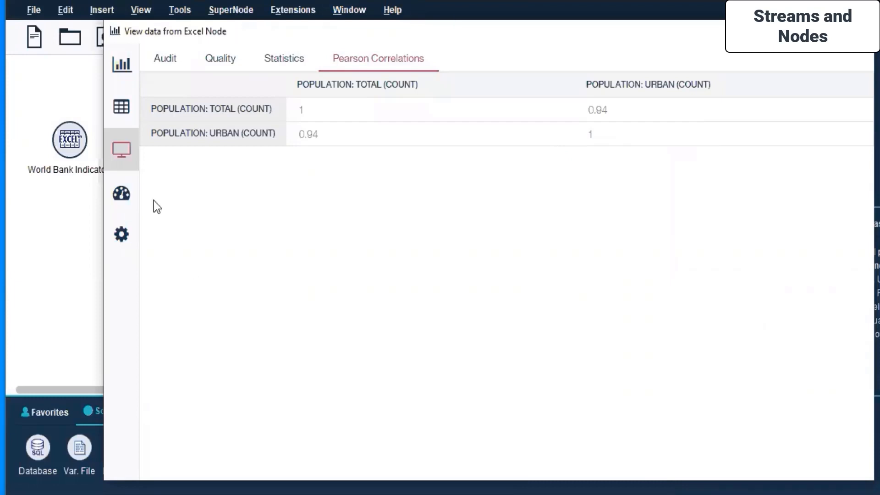
pyautogui.click(120, 197)
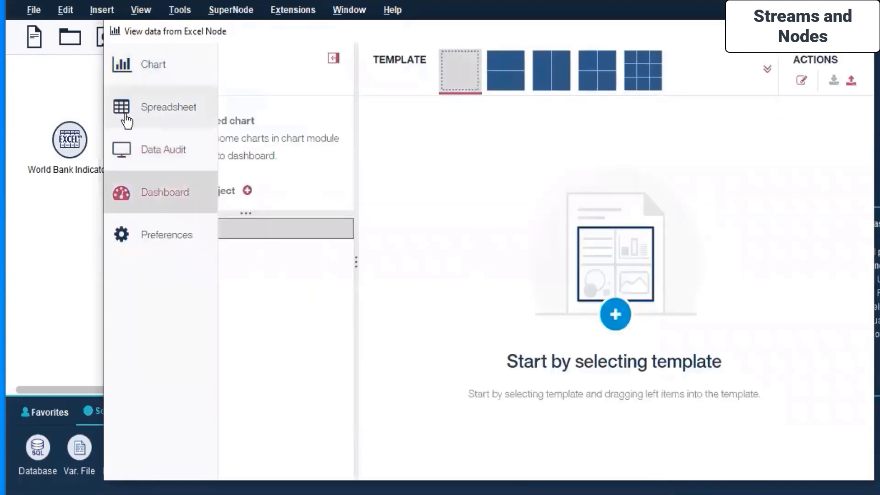
pyautogui.click(121, 108)
# - Switch to the SPSS Modeller.pdf course outline and highlight "Order of Nodes" under the performance considerations topic
pyautogui.click(15, 286)
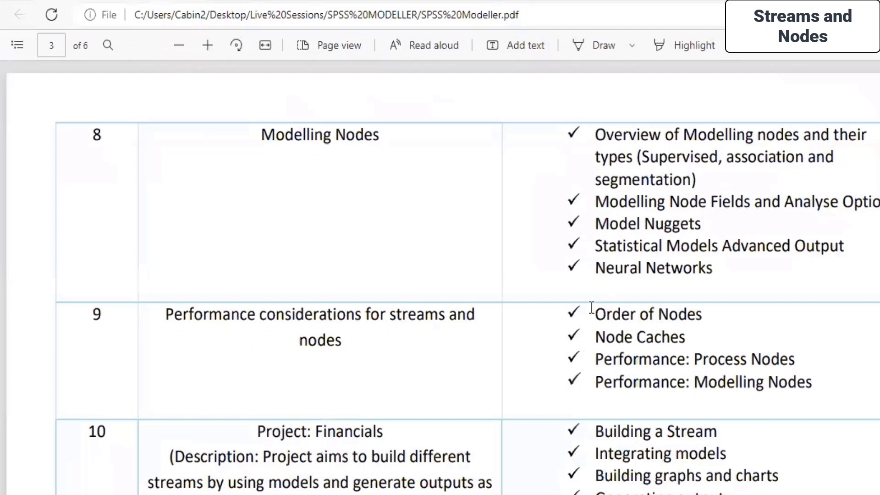
pyautogui.moveTo(591, 307)
pyautogui.mouseDown()
pyautogui.moveTo(707, 315)
pyautogui.moveTo(601, 315)
pyautogui.mouseUp()
pyautogui.click(708, 315)
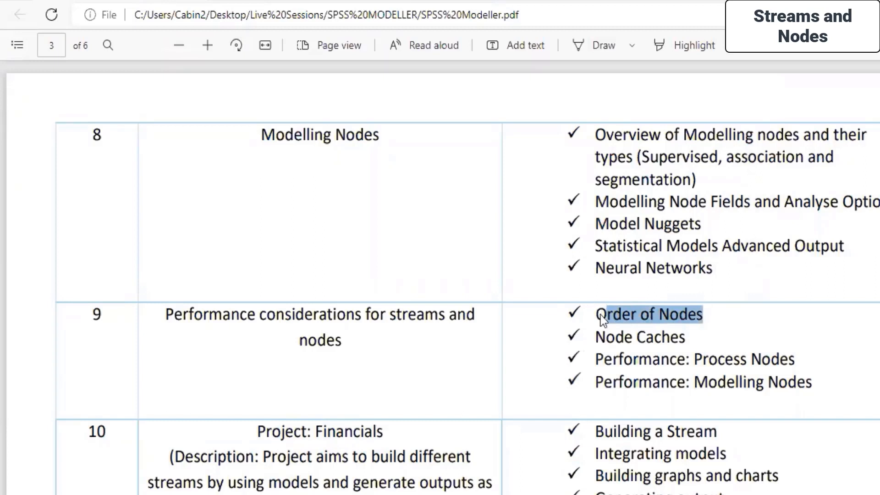
pyautogui.click(600, 315)
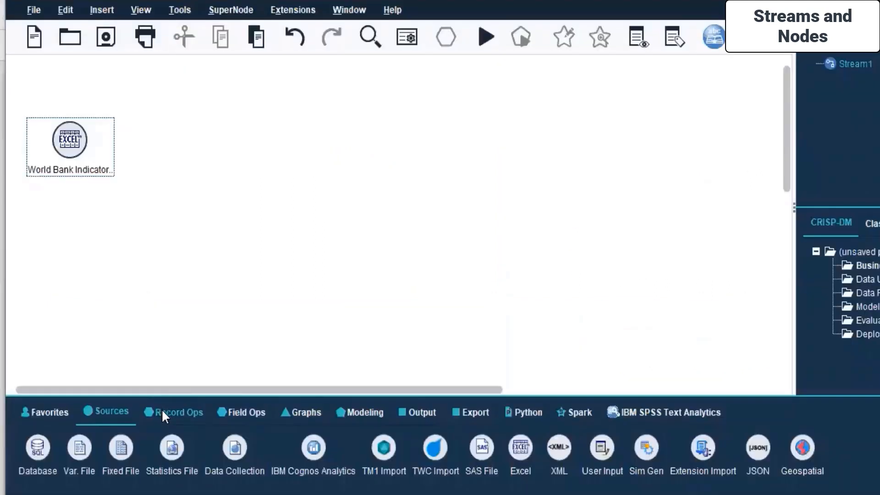
# - In SPSS Modeler, add a Distinct record operations node connected to the World Bank Indicators source and align it beside the source
pyautogui.click(170, 409)
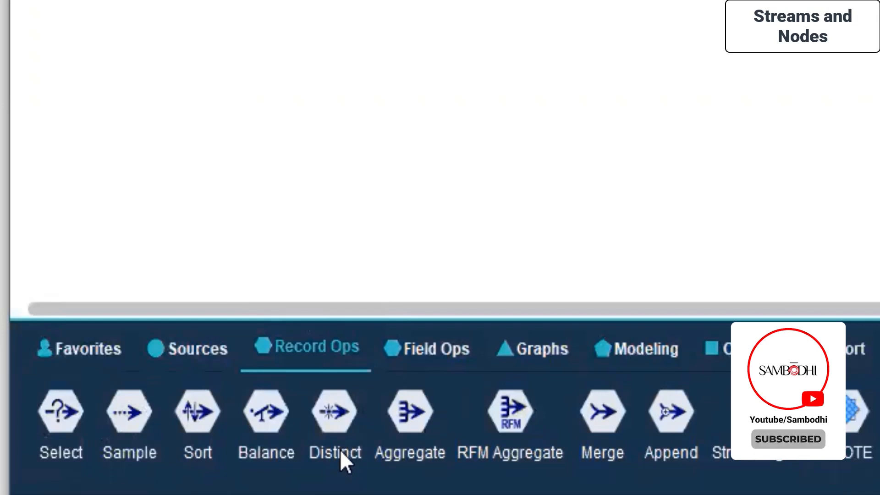
pyautogui.doubleClick(334, 403)
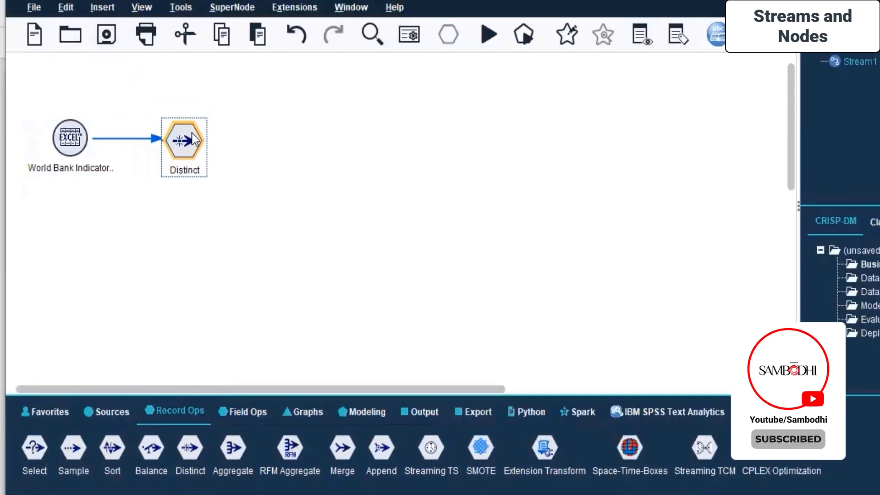
pyautogui.moveTo(192, 133); pyautogui.dragTo(198, 130)
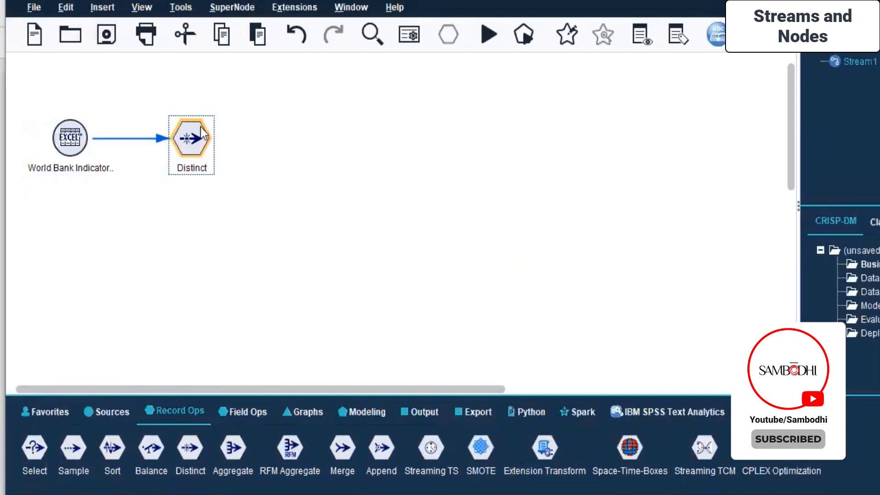
# - Open the Distinct node for editing and look at its Mode options, keeping Create a composite record for each group
pyautogui.rightClick(198, 135)
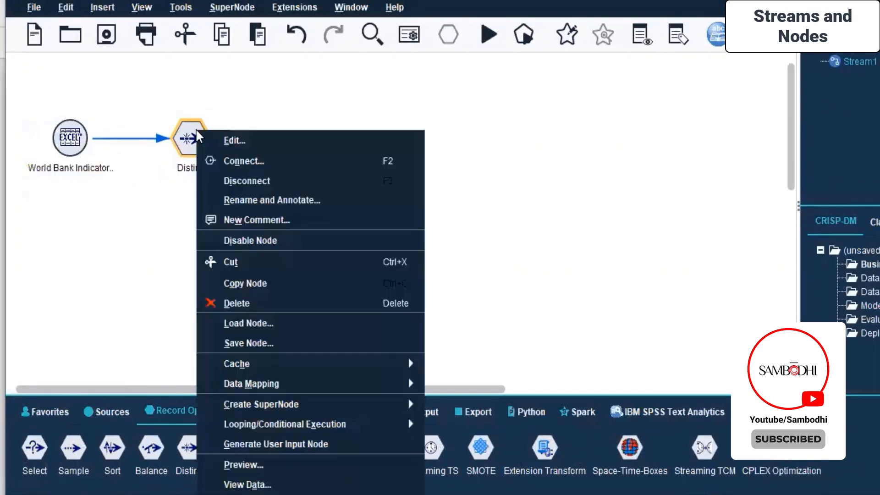
pyautogui.click(222, 140)
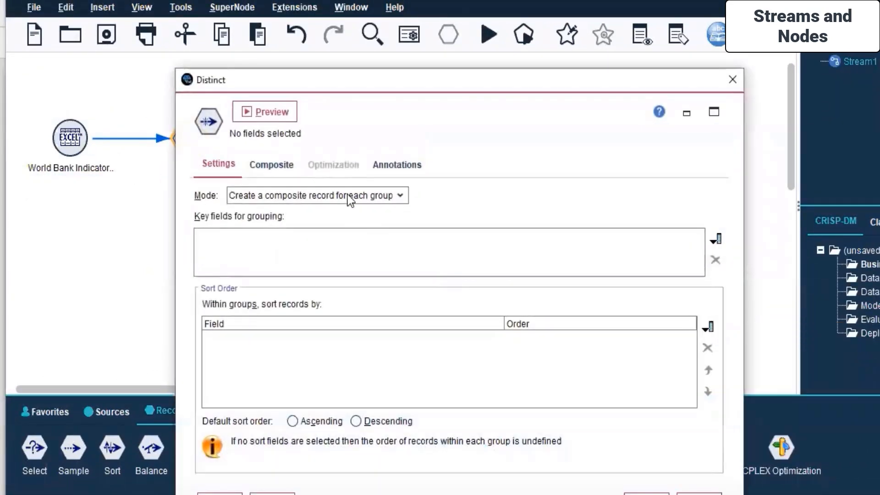
pyautogui.click(398, 196)
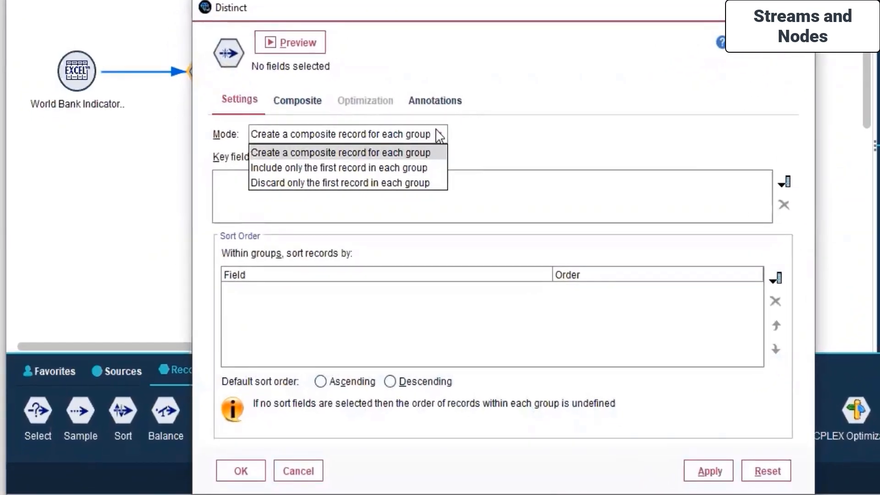
pyautogui.click(439, 135)
# - Look through the fields offered as grouping keys and as sort fields, cancelling both selections
pyautogui.click(783, 183)
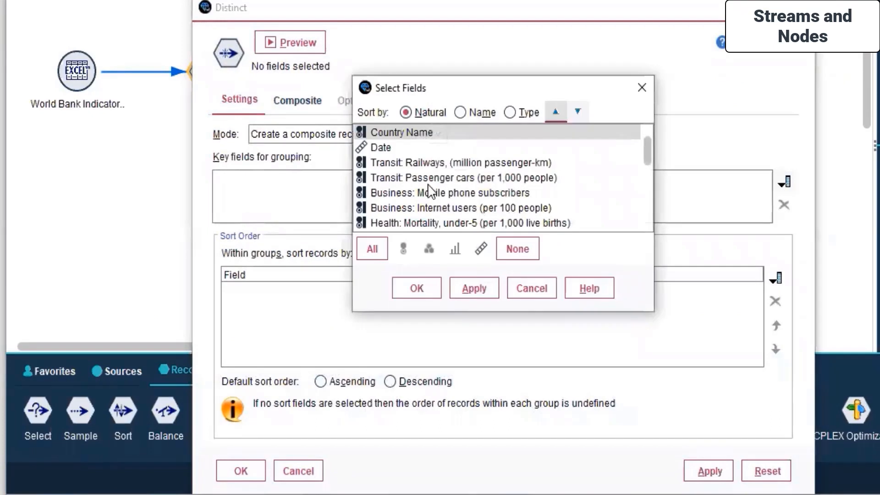
pyautogui.scroll(-5, 441, 194)
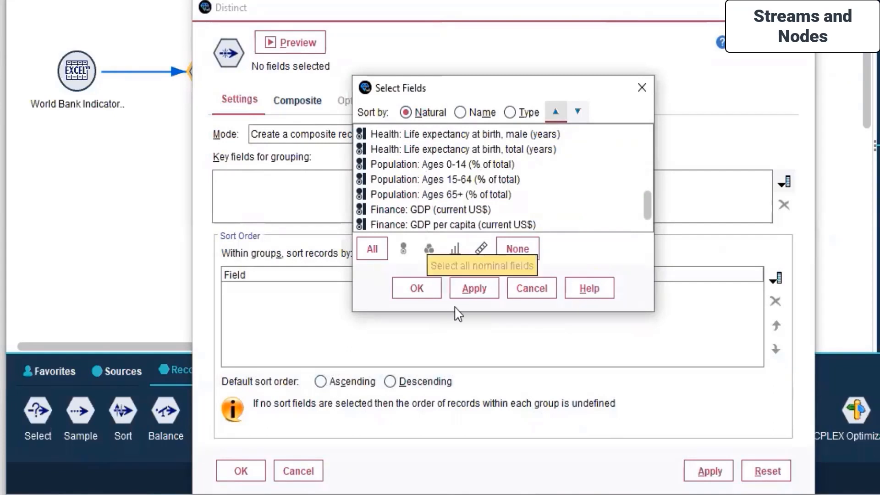
pyautogui.click(531, 288)
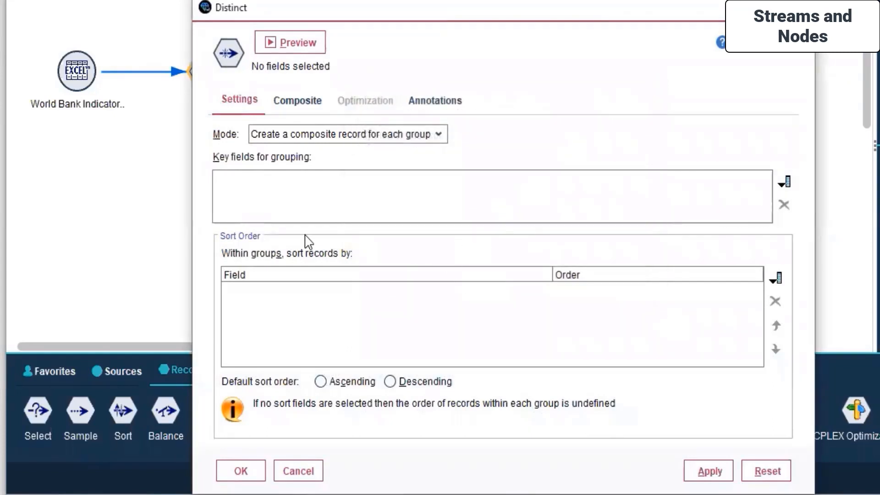
pyautogui.click(774, 278)
pyautogui.scroll(-5, 459, 315)
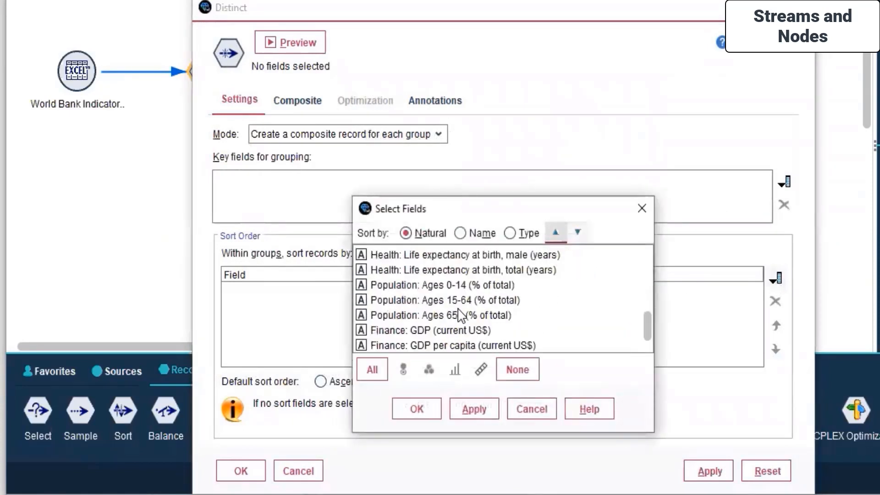
pyautogui.click(535, 412)
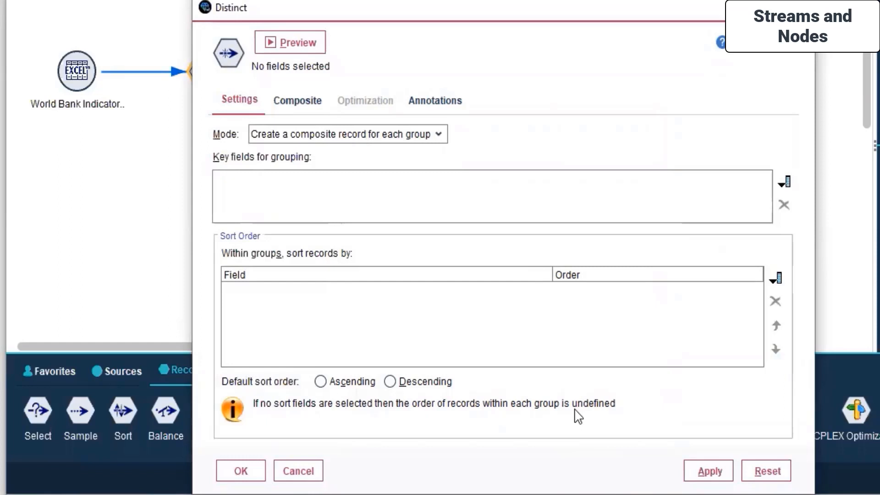
# - Examine the Distinct node's Composite options, including the fill rule for each field and the record count field name
pyautogui.click(293, 102)
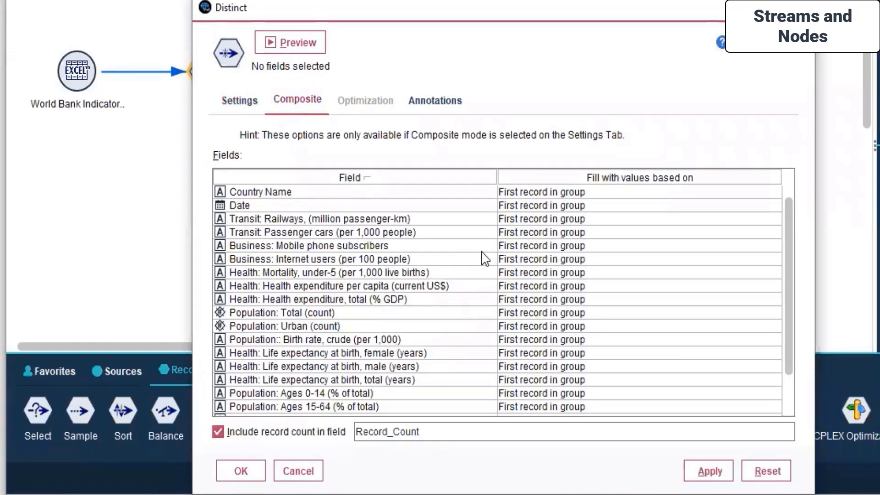
pyautogui.scroll(-2, 545, 321)
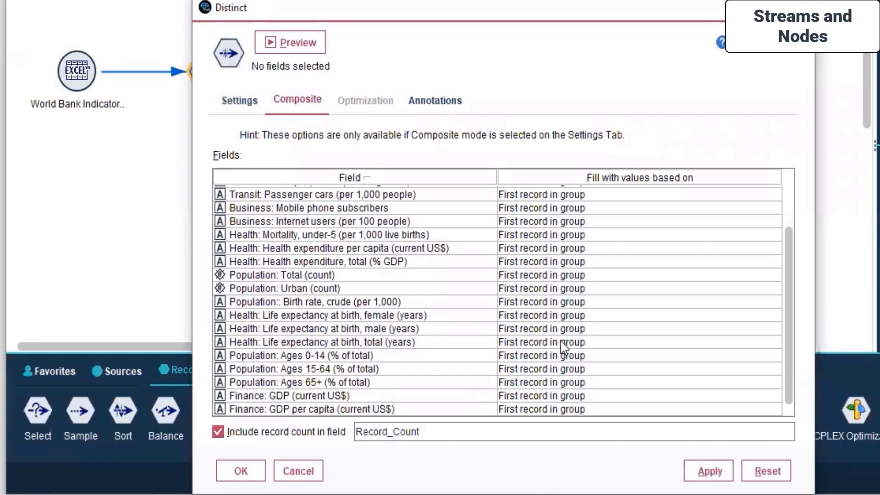
pyautogui.scroll(2, 563, 321)
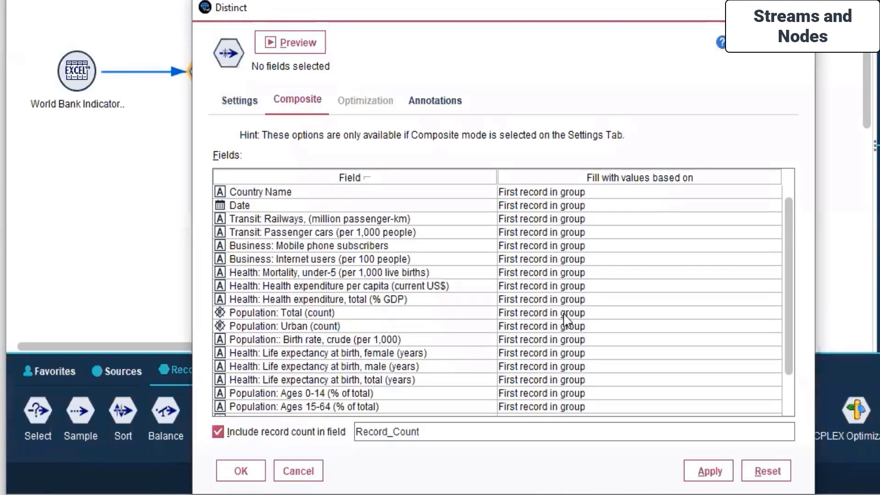
pyautogui.doubleClick(535, 436)
pyautogui.click(535, 436)
# - Check the Distinct node's Annotations, and try to preview the node's output from its Settings
pyautogui.click(434, 102)
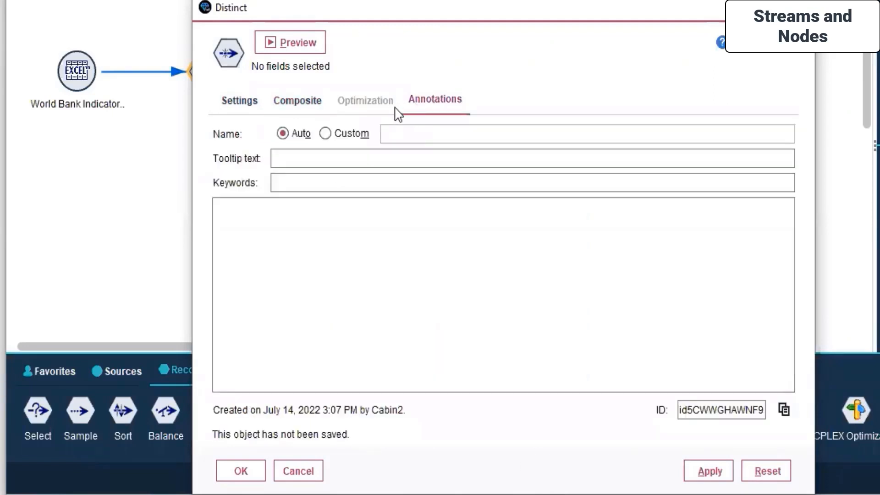
pyautogui.click(241, 108)
pyautogui.click(302, 41)
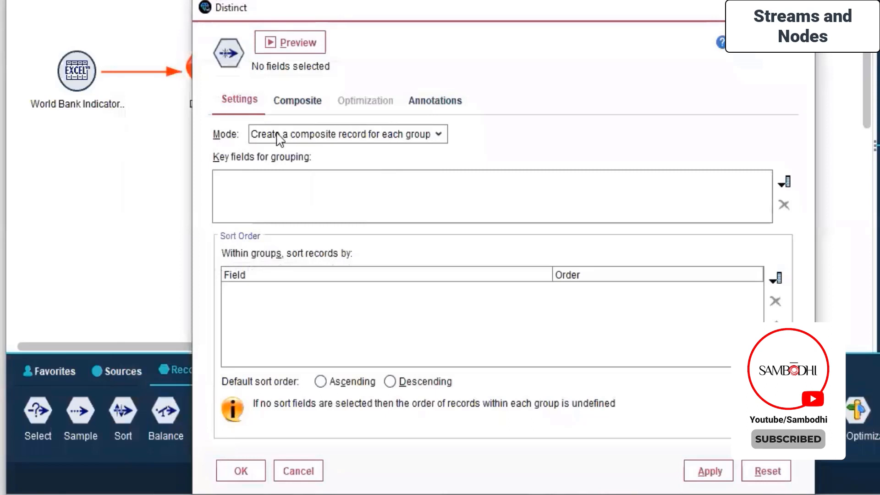
# - Keep the composite record mode and add Business: Mobile phone subscribers as a key field for grouping in the Distinct node
pyautogui.click(355, 138)
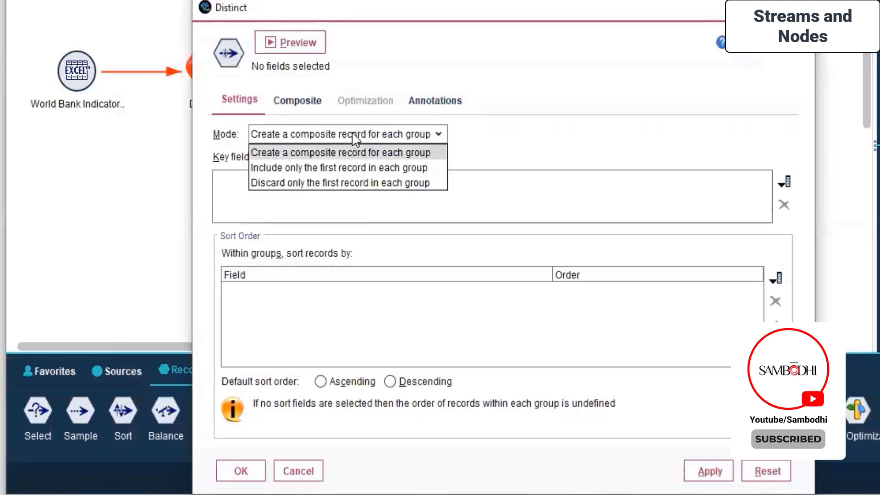
pyautogui.click(355, 137)
pyautogui.click(781, 185)
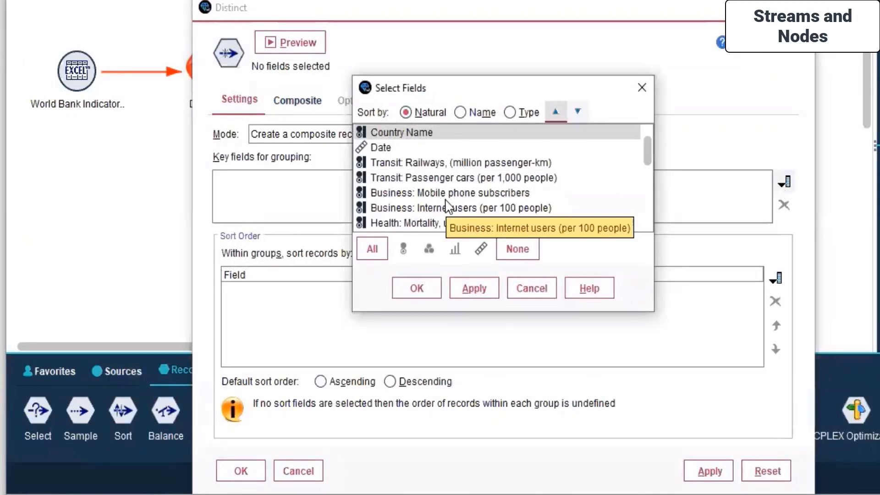
pyautogui.scroll(-3, 448, 197)
pyautogui.scroll(2, 448, 198)
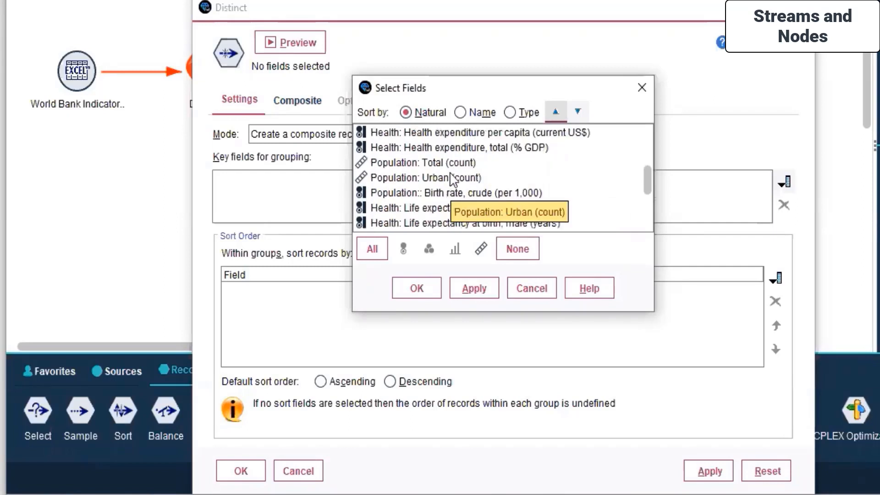
pyautogui.scroll(1, 438, 179)
pyautogui.scroll(1, 438, 180)
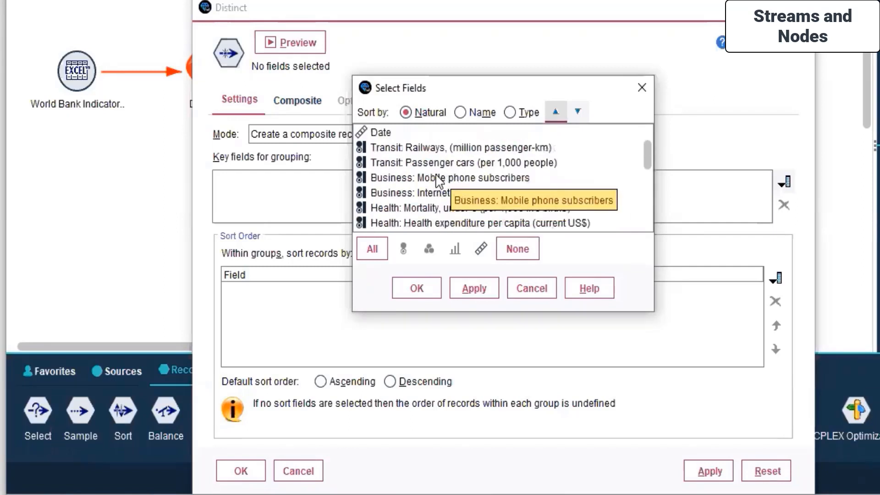
pyautogui.click(437, 179)
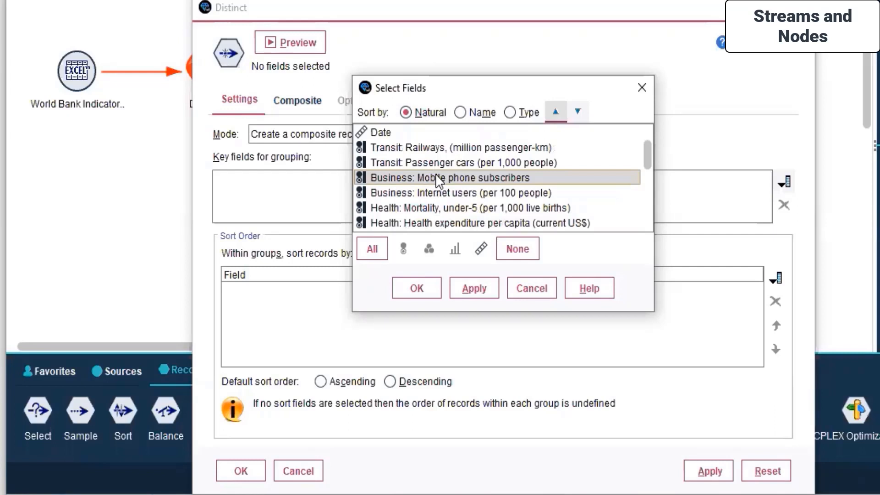
pyautogui.click(478, 292)
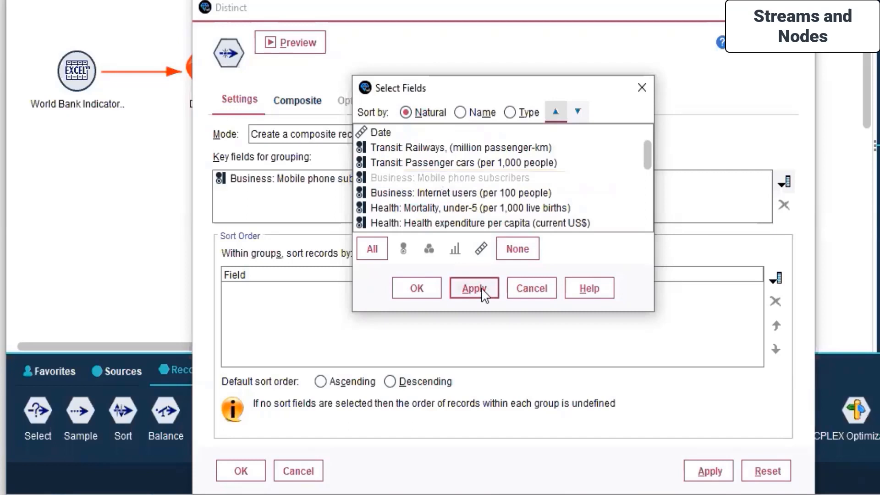
pyautogui.press('Return')
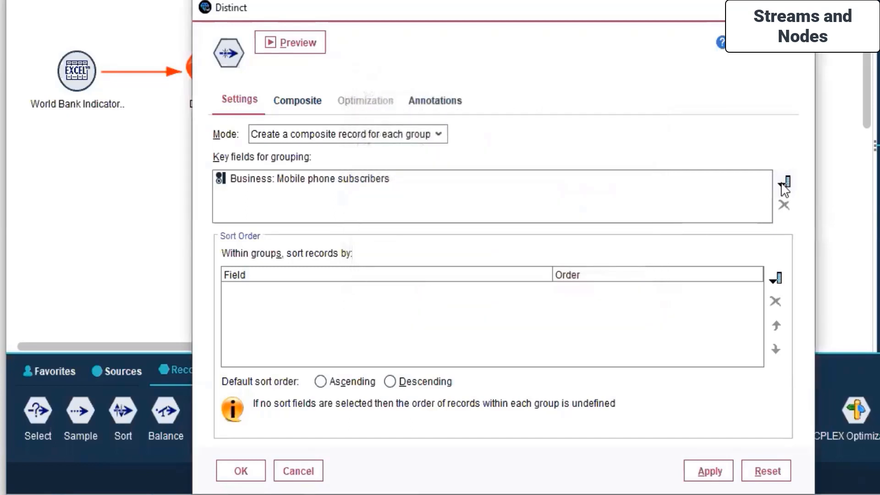
# - Add Business: Internet users (per 100 people) as a second key field for grouping
pyautogui.click(785, 183)
pyautogui.scroll(-1, 519, 213)
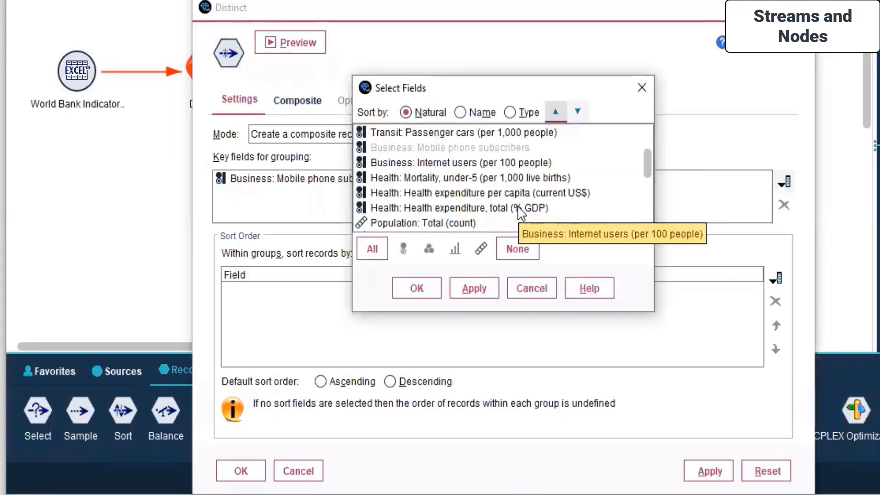
pyautogui.scroll(-2, 448, 197)
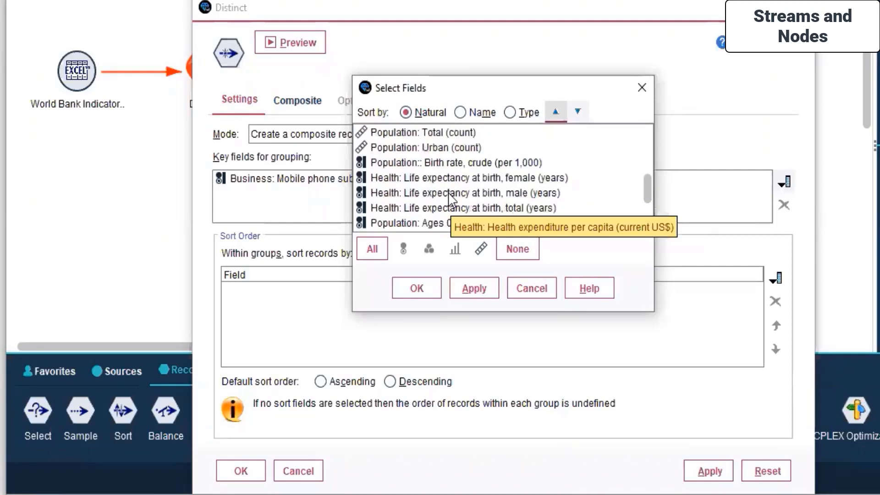
pyautogui.scroll(-1, 448, 197)
pyautogui.scroll(3, 448, 197)
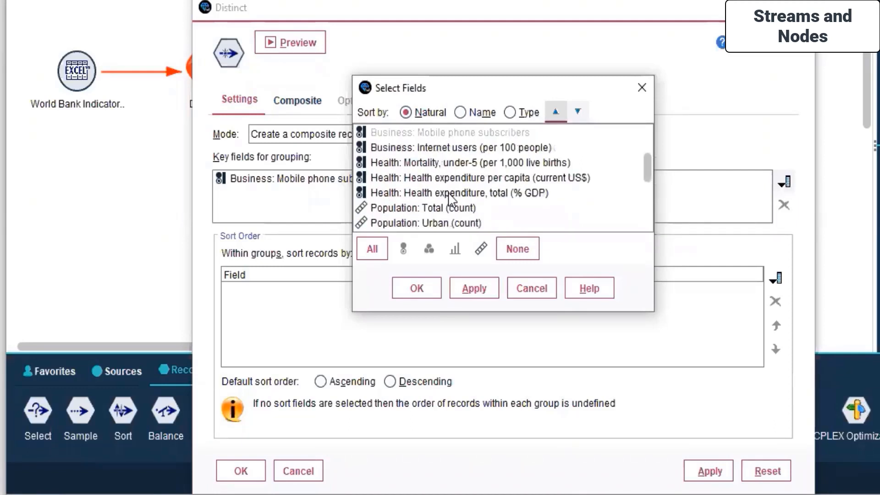
pyautogui.click(457, 148)
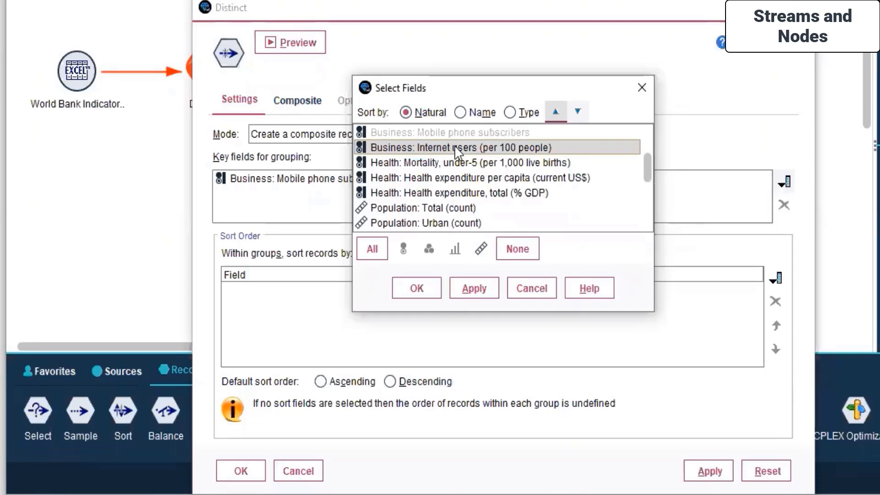
pyautogui.click(473, 289)
pyautogui.click(429, 287)
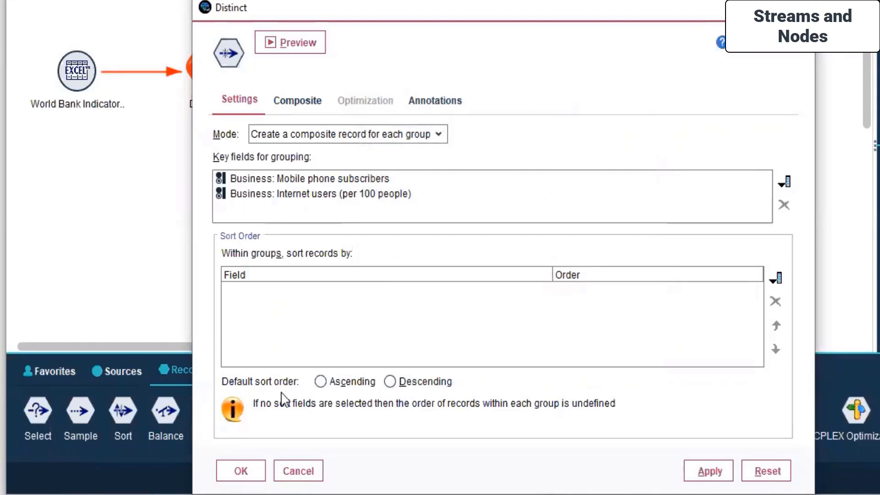
# - Set the default sort order to Ascending, review the Composite and Annotations settings, and accept the Distinct node's configuration
pyautogui.click(323, 381)
pyautogui.click(286, 102)
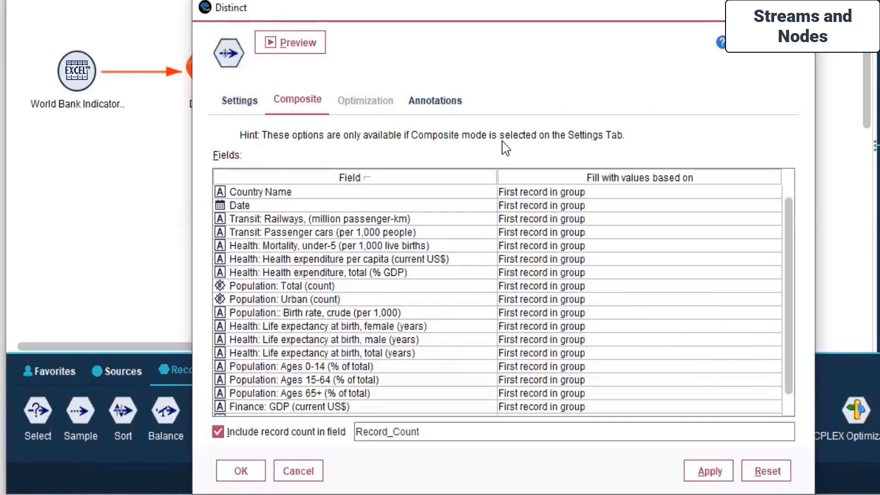
pyautogui.click(235, 109)
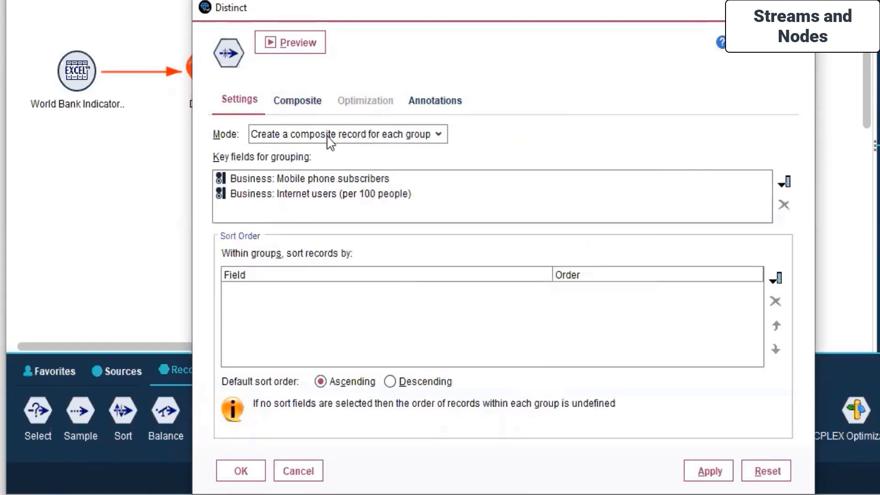
pyautogui.click(291, 109)
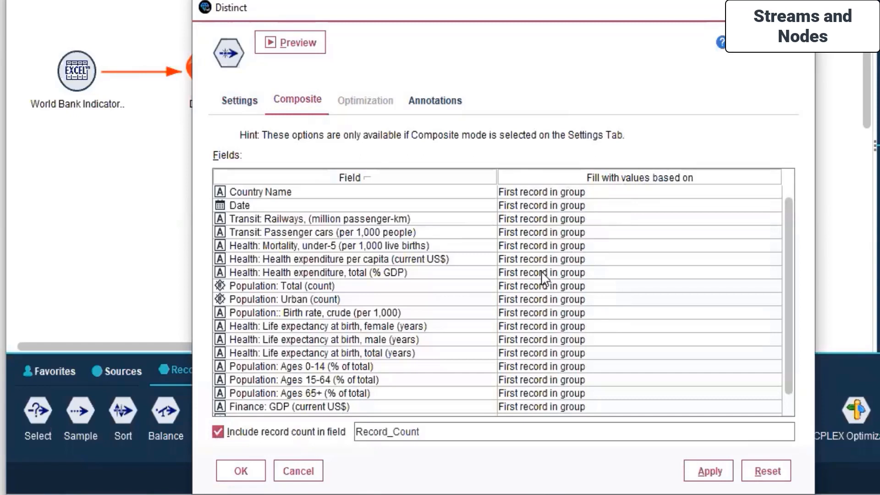
pyautogui.click(440, 102)
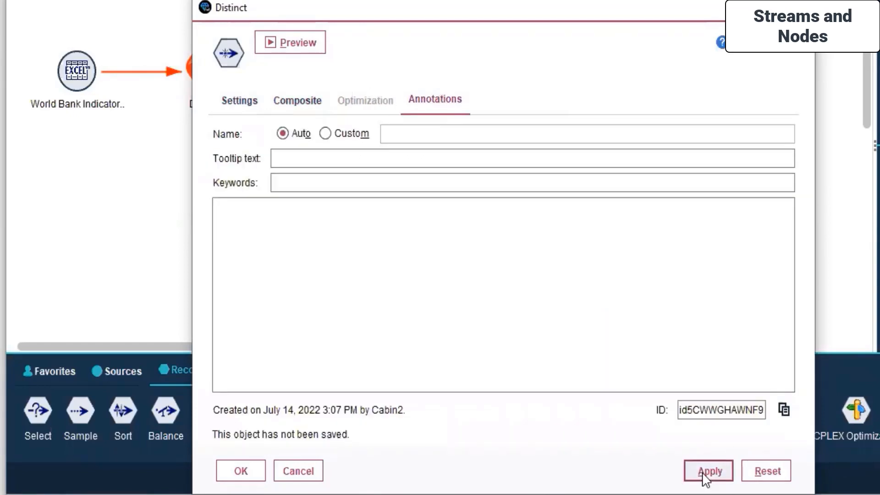
pyautogui.click(241, 471)
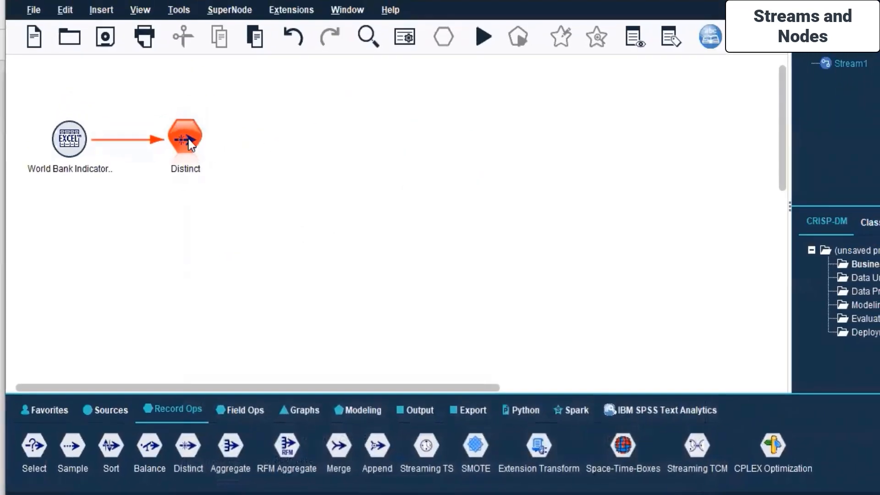
# - Try to run the stream from the World Bank Indicators source node and from the Distinct node, dismissing the messages
pyautogui.rightClick(188, 139)
pyautogui.click(241, 180)
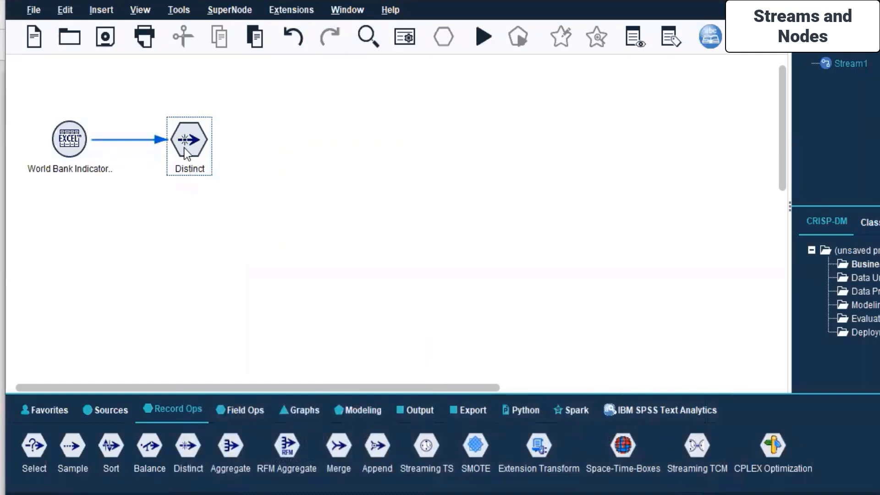
pyautogui.click(68, 146)
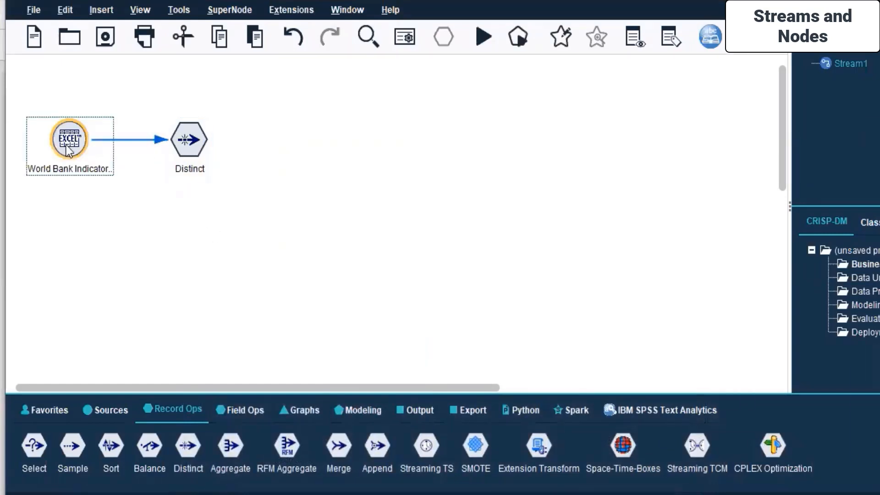
pyautogui.rightClick(67, 146)
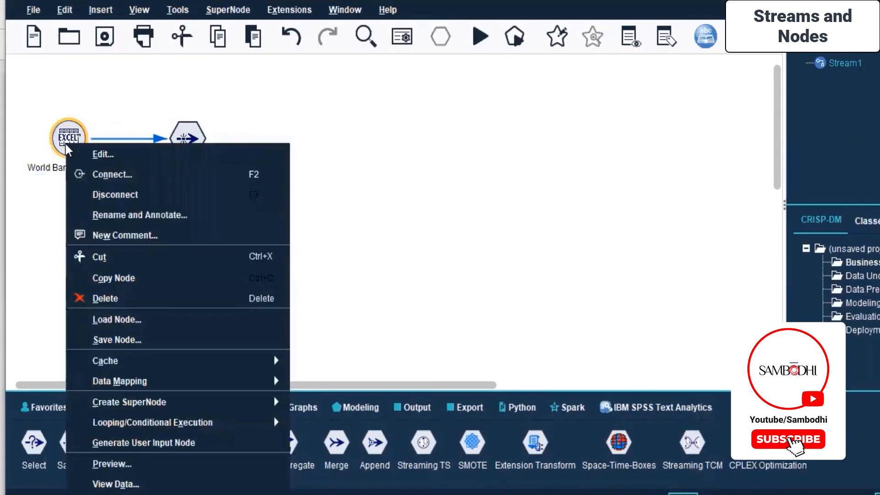
pyautogui.click(110, 481)
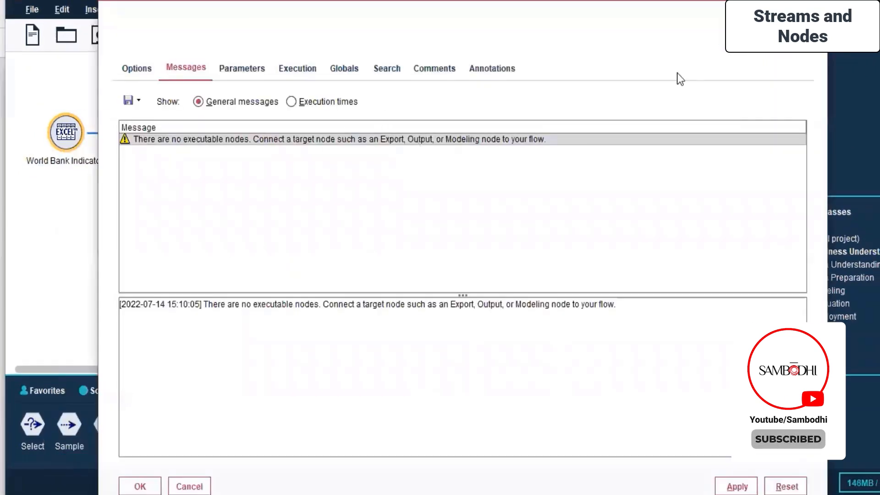
pyautogui.click(189, 486)
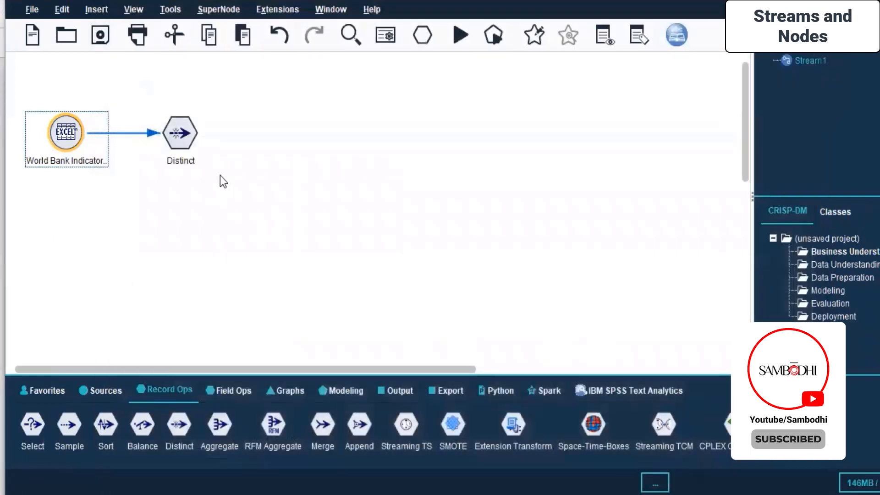
pyautogui.rightClick(186, 128)
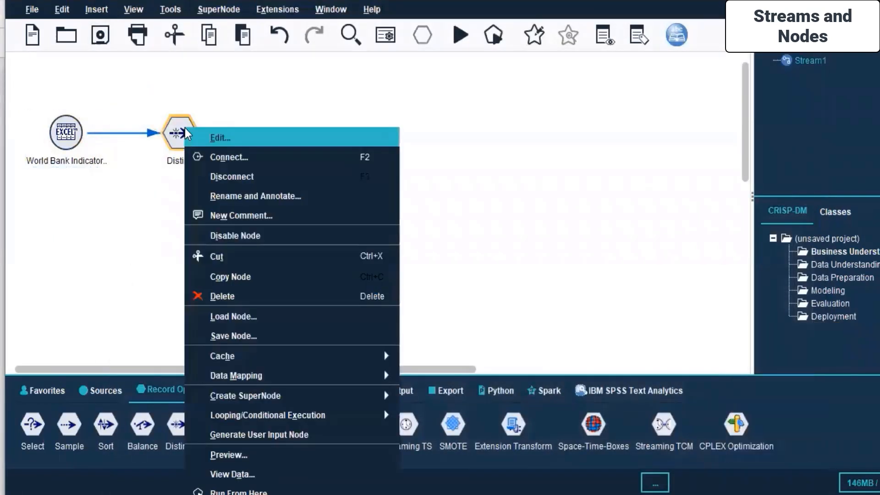
pyautogui.click(208, 491)
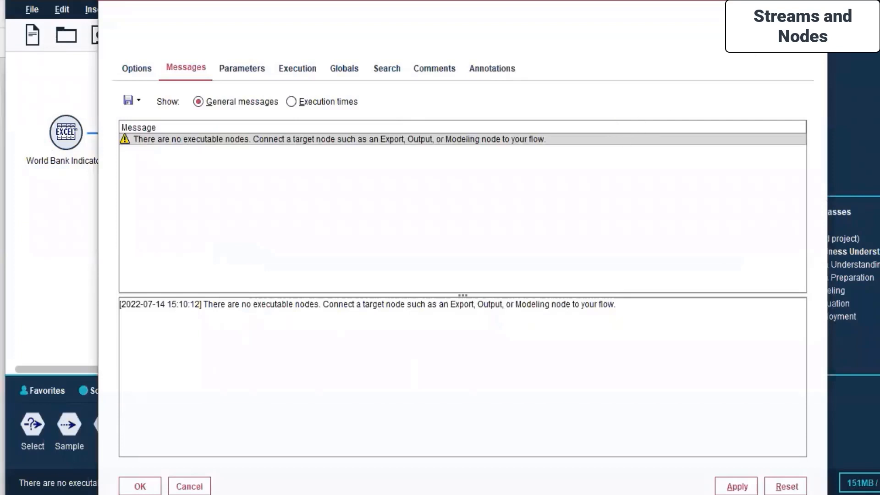
pyautogui.click(814, 11)
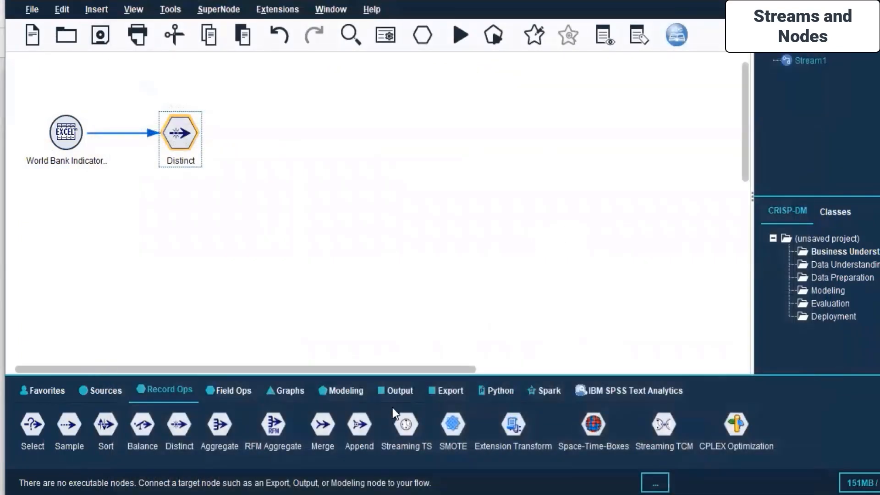
# - Add a Linear modeling node connected after the Distinct node, move it farther from Distinct, and open it for editing
pyautogui.click(395, 391)
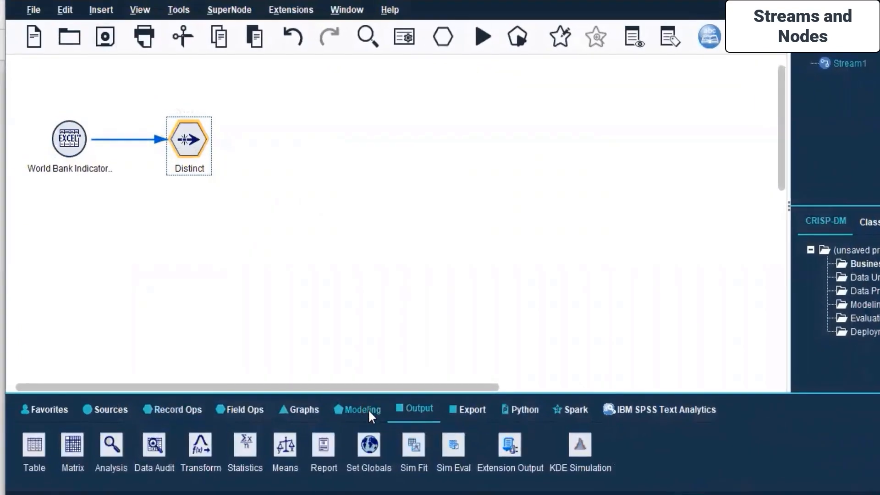
pyautogui.click(362, 409)
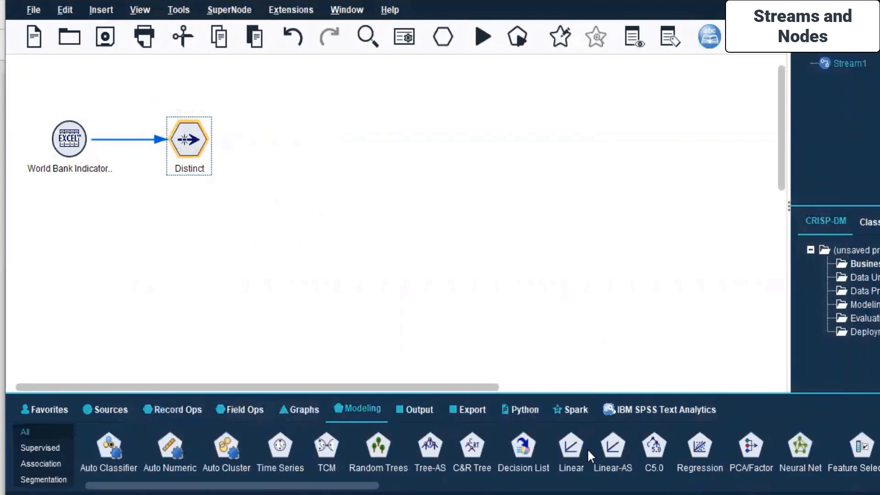
pyautogui.doubleClick(570, 449)
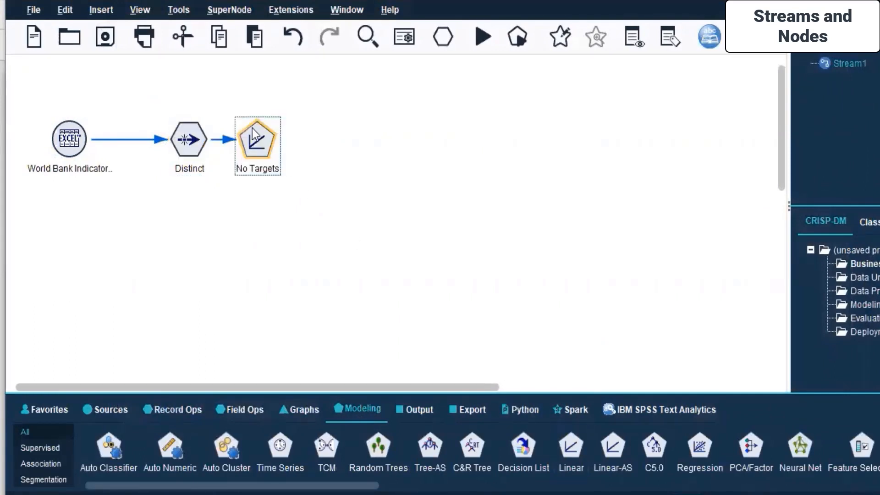
pyautogui.moveTo(270, 144); pyautogui.dragTo(303, 140)
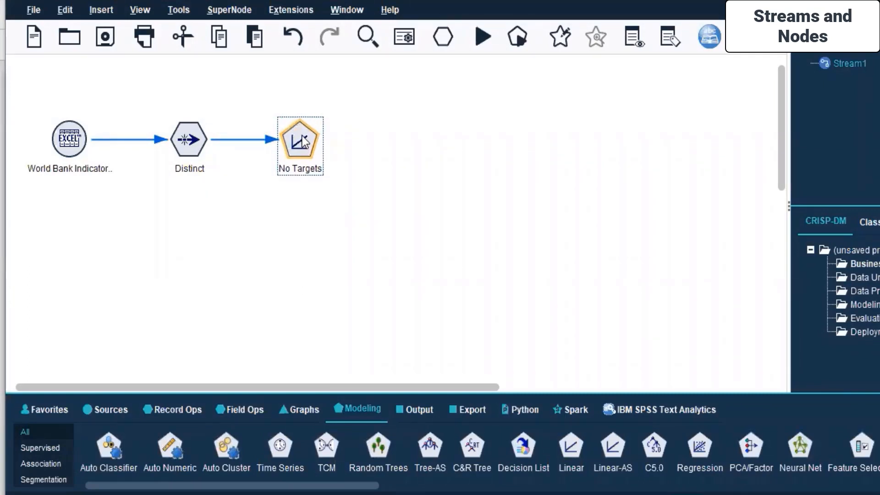
pyautogui.rightClick(302, 142)
pyautogui.click(321, 145)
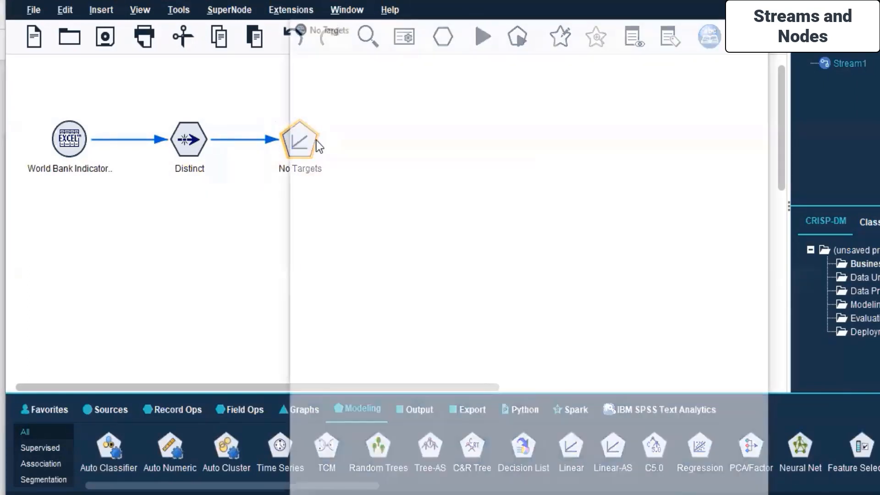
pyautogui.click(326, 144)
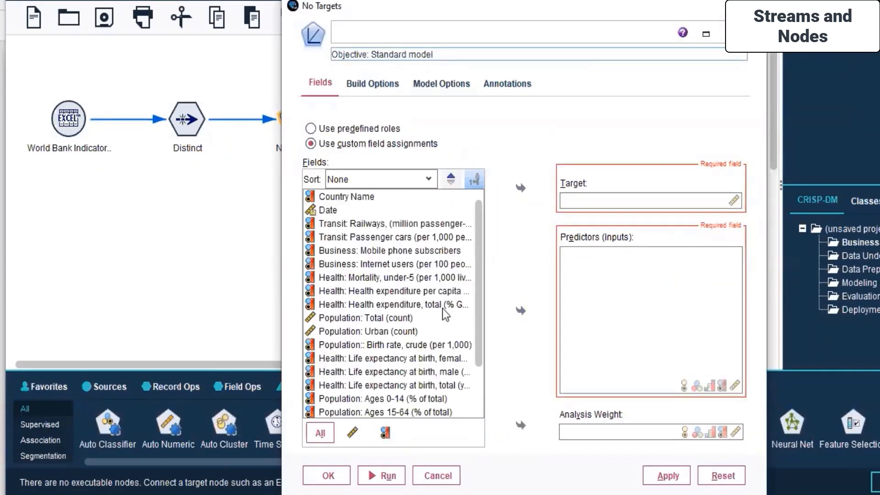
# - Try to assign Business: Mobile phone subscribers as the Linear node's target, dismissing the message
pyautogui.click(417, 251)
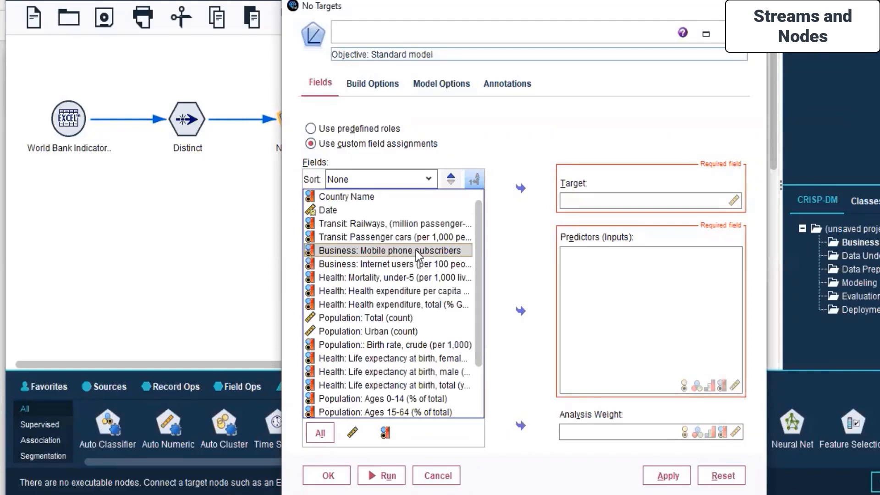
pyautogui.click(517, 189)
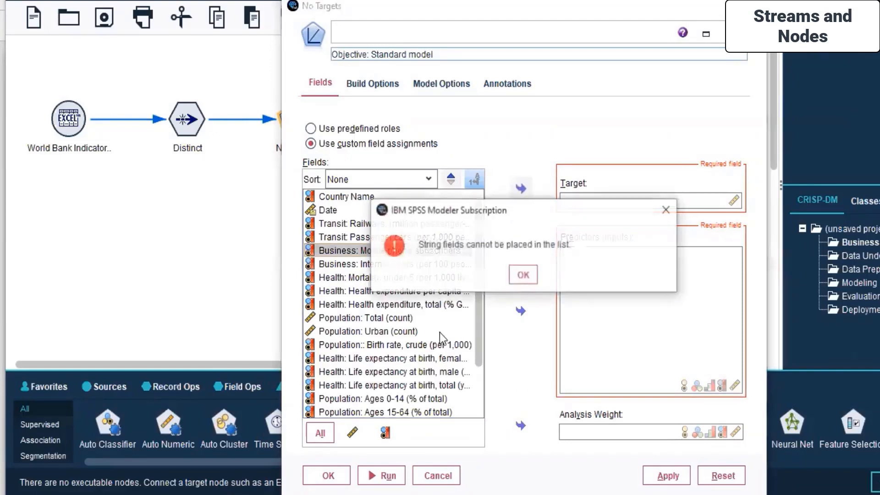
pyautogui.click(523, 275)
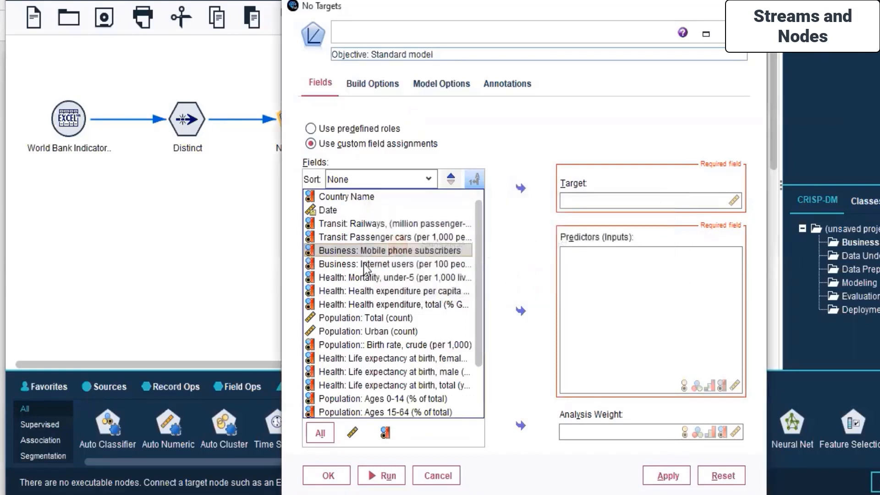
pyautogui.moveTo(369, 249); pyautogui.dragTo(582, 195)
# - Sort the Linear node's available fields alphanumerically, and change the sorting to Measurement
pyautogui.click(428, 179)
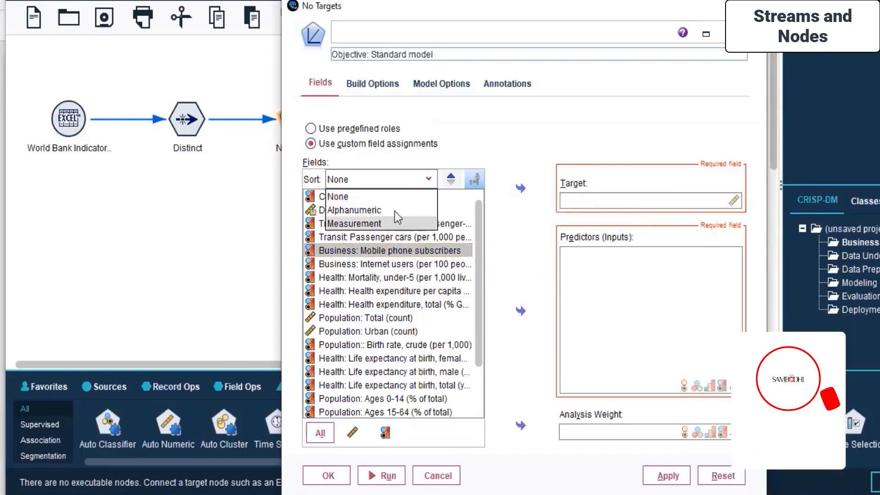
pyautogui.click(395, 210)
pyautogui.click(421, 179)
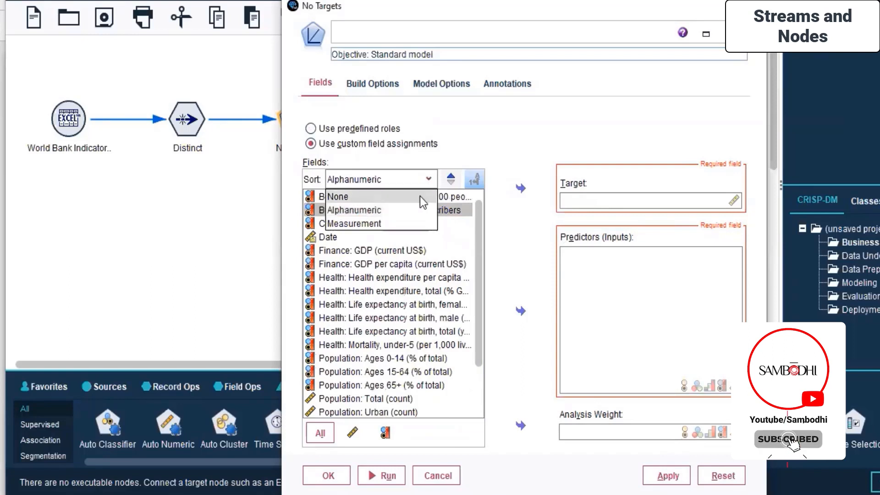
pyautogui.click(414, 224)
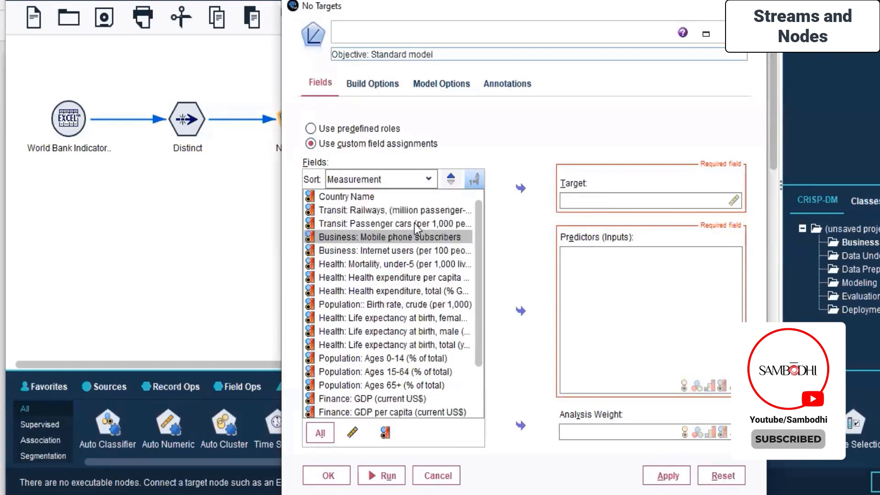
# - Retry Business: Mobile phone subscribers as the target from the re-sorted list, dismiss the message, and close the Linear node's settings
pyautogui.click(424, 236)
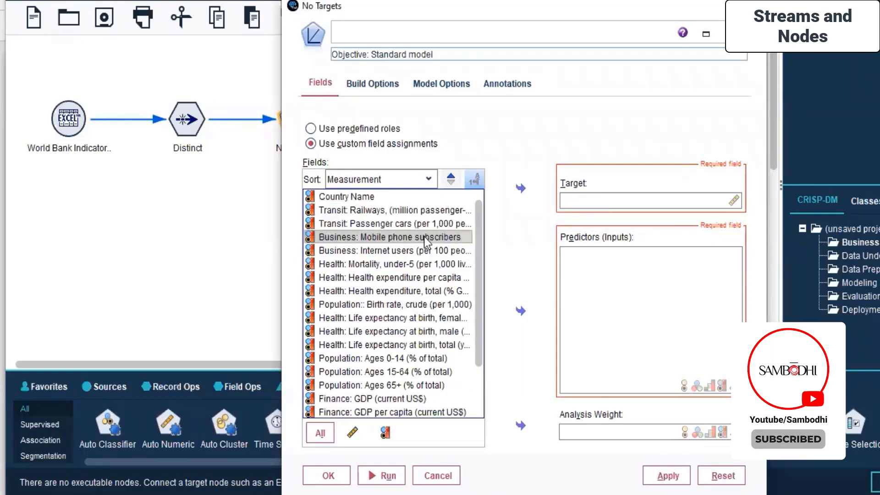
pyautogui.click(518, 188)
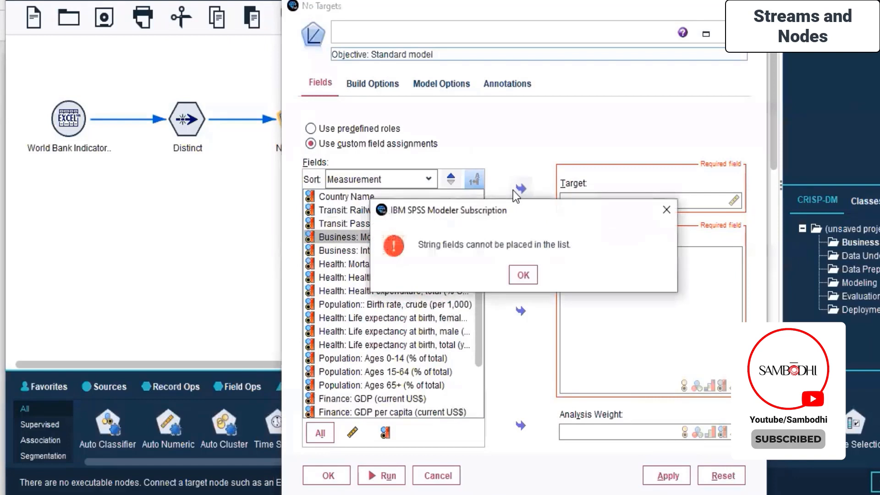
pyautogui.click(522, 274)
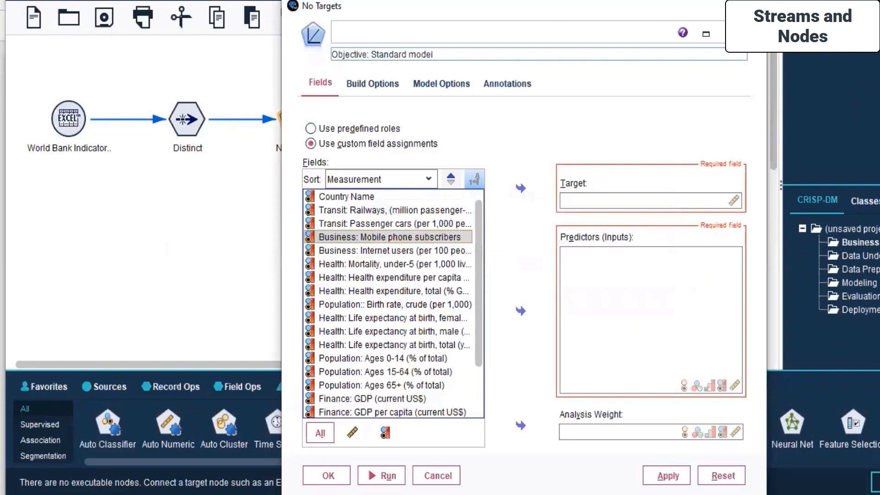
pyautogui.click(729, 34)
# - Open the World Bank Indicators source node for editing, read the values of all fields, and review their measurement types
pyautogui.rightClick(67, 105)
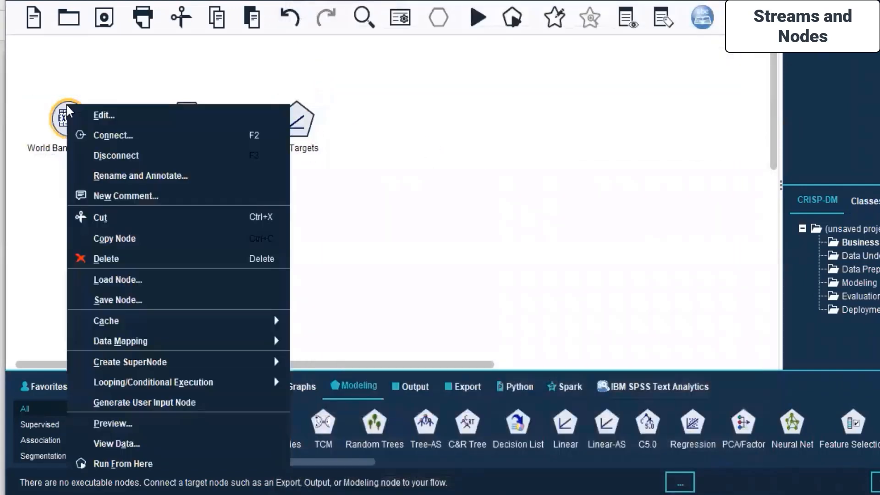
pyautogui.click(98, 115)
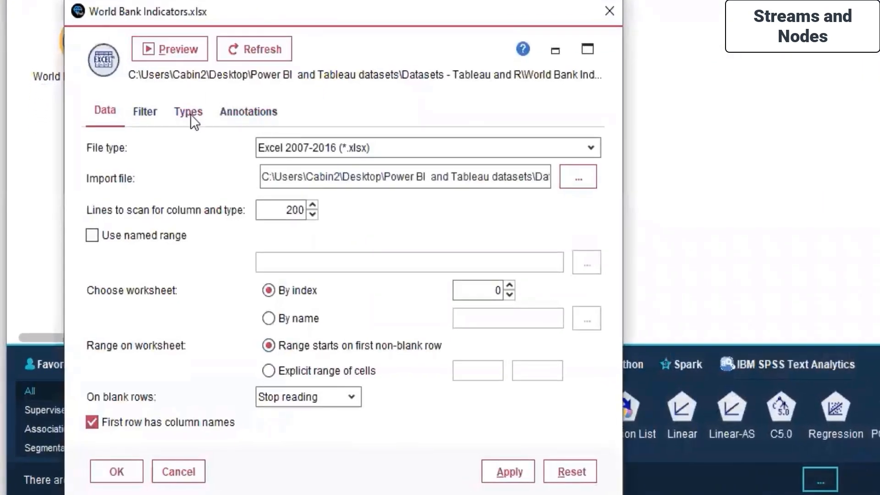
pyautogui.click(188, 114)
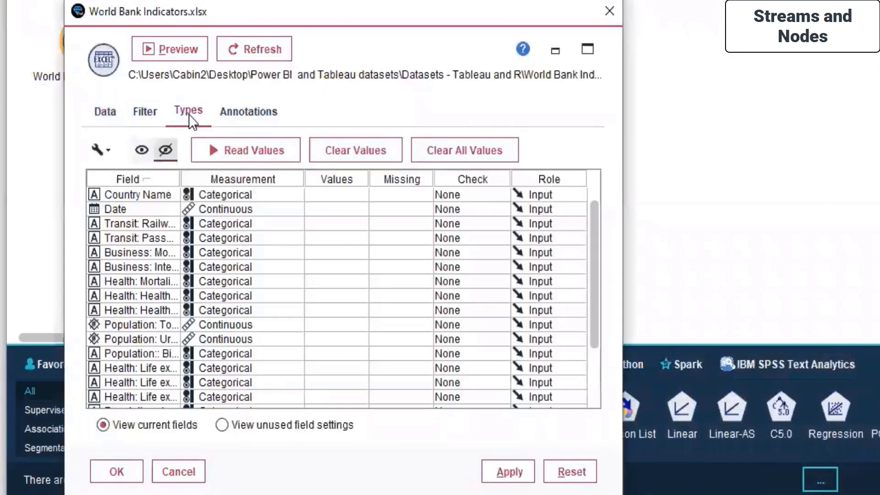
pyautogui.click(252, 145)
pyautogui.click(301, 284)
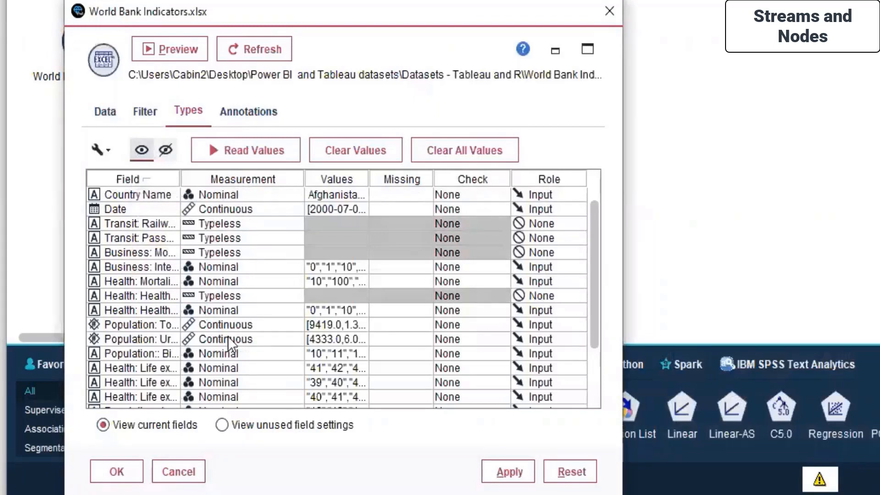
pyautogui.scroll(-3, 228, 339)
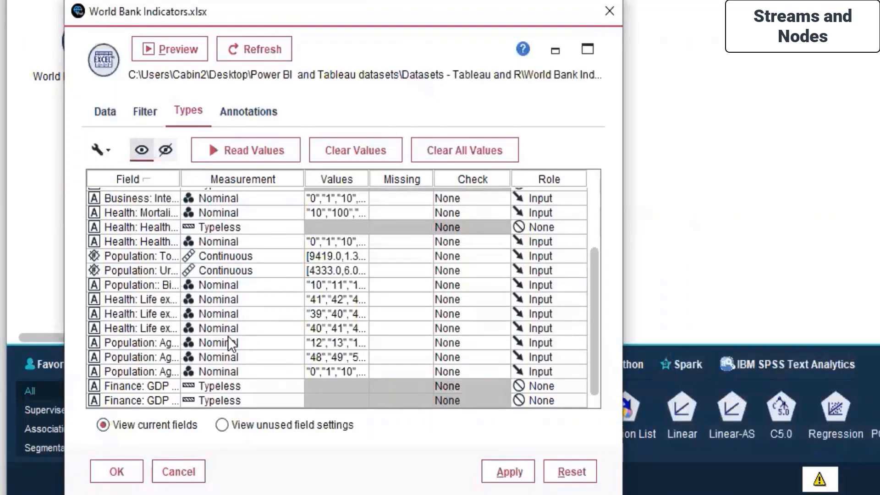
pyautogui.scroll(3, 229, 337)
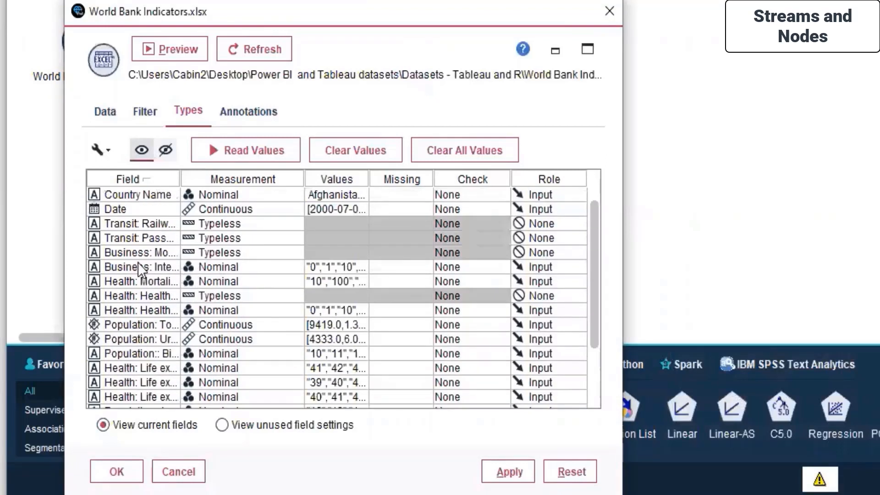
# - Set the measurement of Business: Mobile phone subscribers to <Default> in the source node
pyautogui.click(151, 270)
pyautogui.click(224, 252)
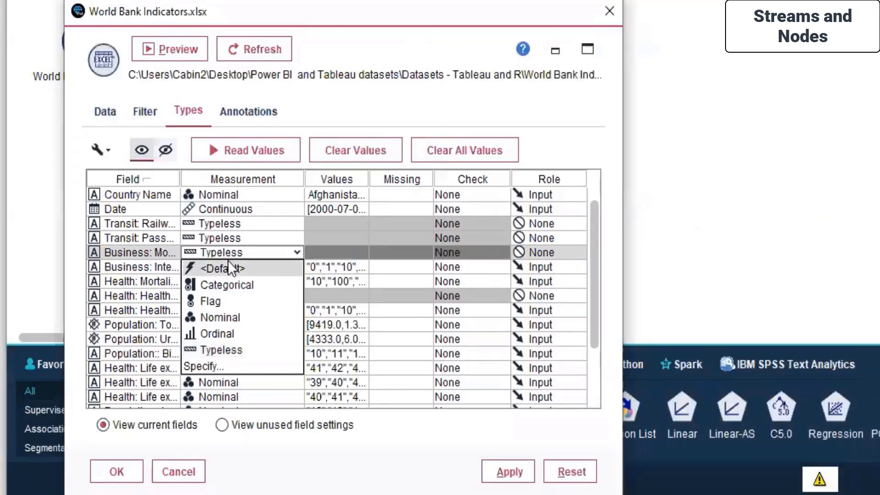
pyautogui.click(227, 268)
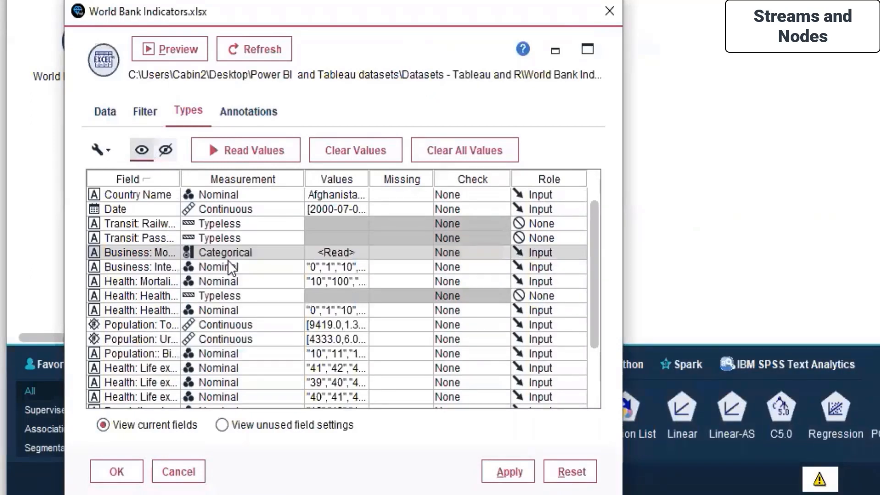
# - Sort the source node's fields by measurement and examine which are continuous, nominal, or typeless
pyautogui.click(214, 178)
pyautogui.scroll(-1, 218, 269)
pyautogui.scroll(2, 221, 276)
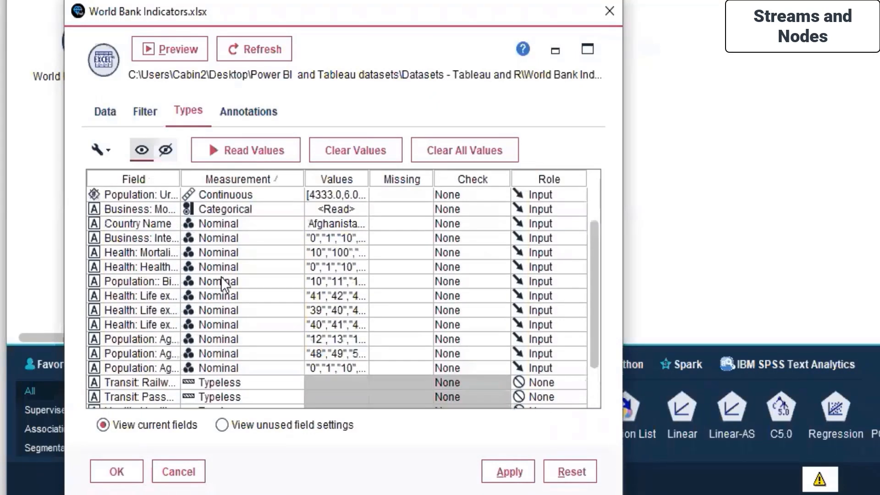
pyautogui.scroll(-2, 221, 276)
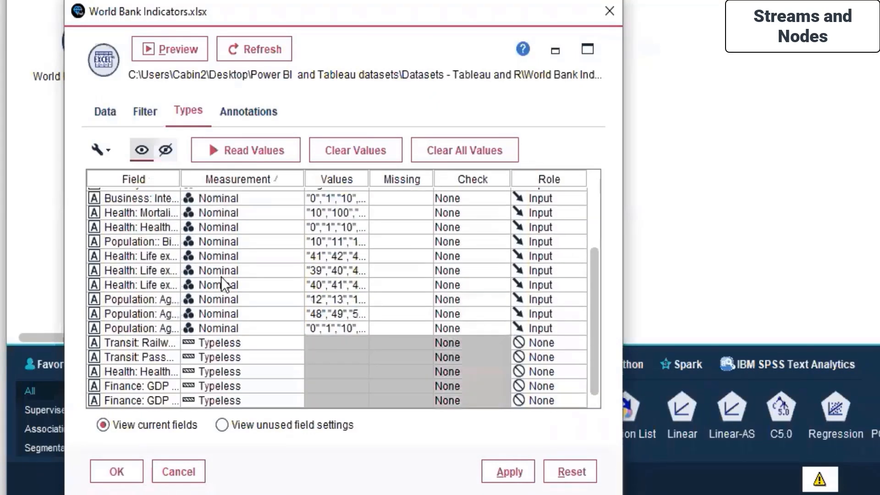
pyautogui.scroll(3, 221, 276)
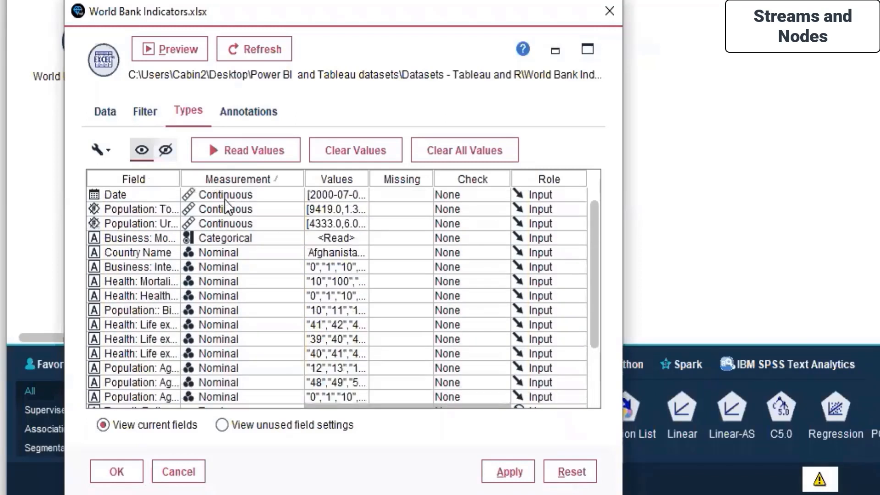
# - Set the measurement of Business: Mobile phone subscribers to Typeless, reread the field values, and accept the source node's settings
pyautogui.click(225, 237)
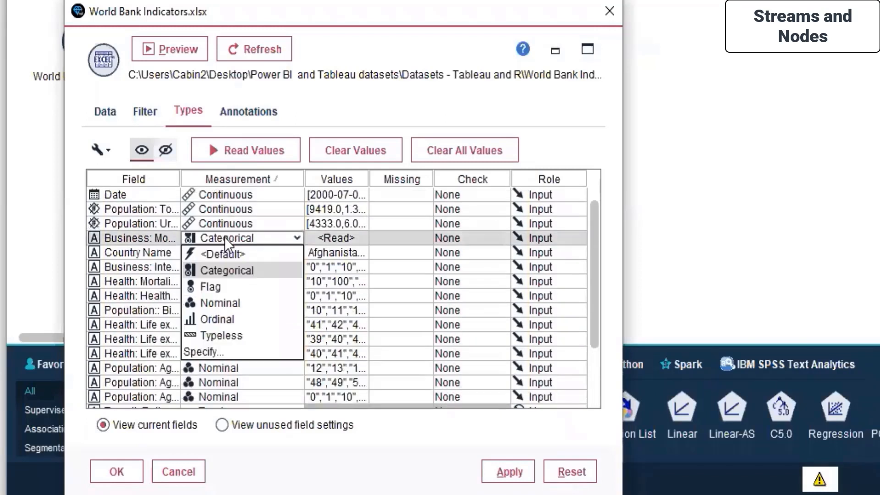
pyautogui.click(240, 335)
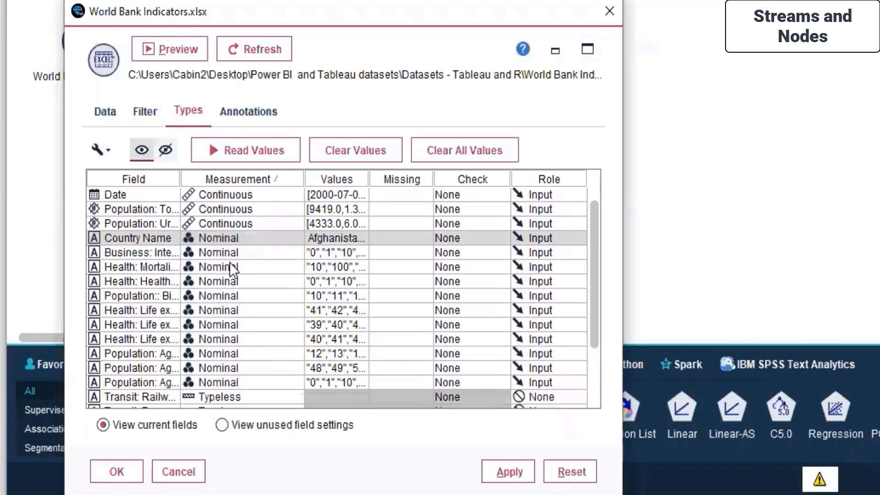
pyautogui.click(206, 150)
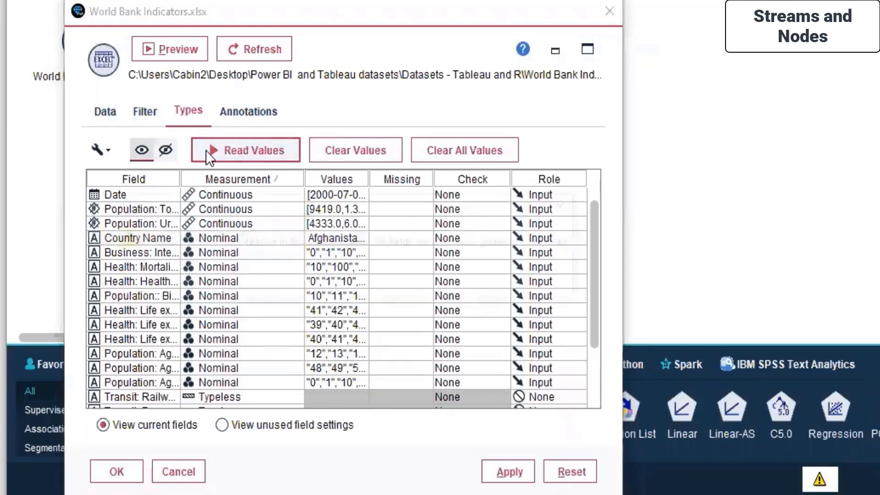
pyautogui.click(329, 282)
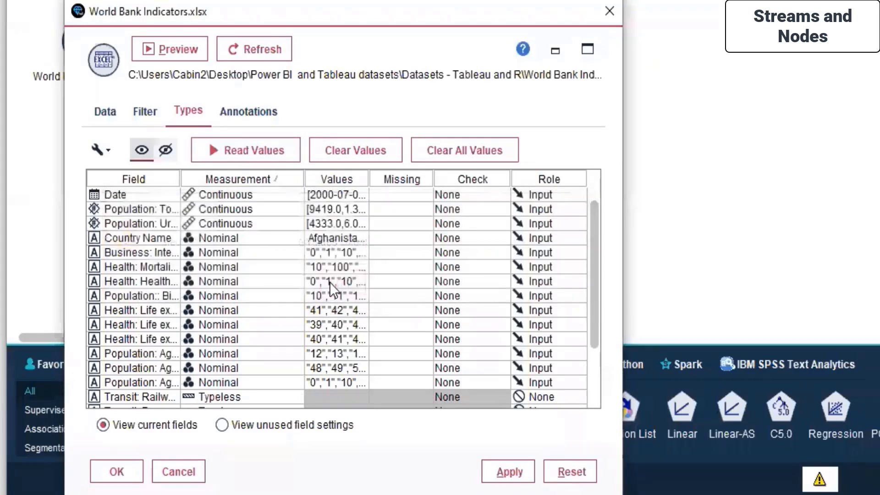
pyautogui.click(105, 470)
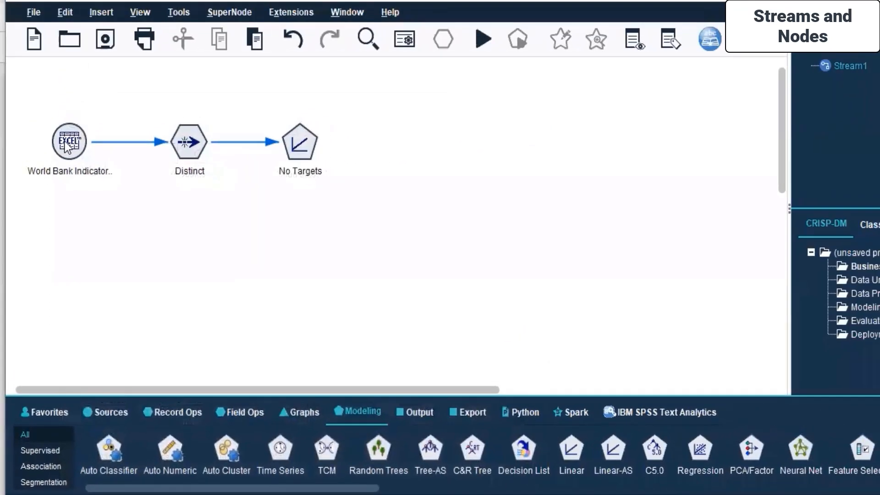
# - Open the Linear node for editing, use custom field assignments, and assign Population: Total (count) as the target
pyautogui.click(303, 141)
pyautogui.rightClick(303, 141)
pyautogui.click(339, 152)
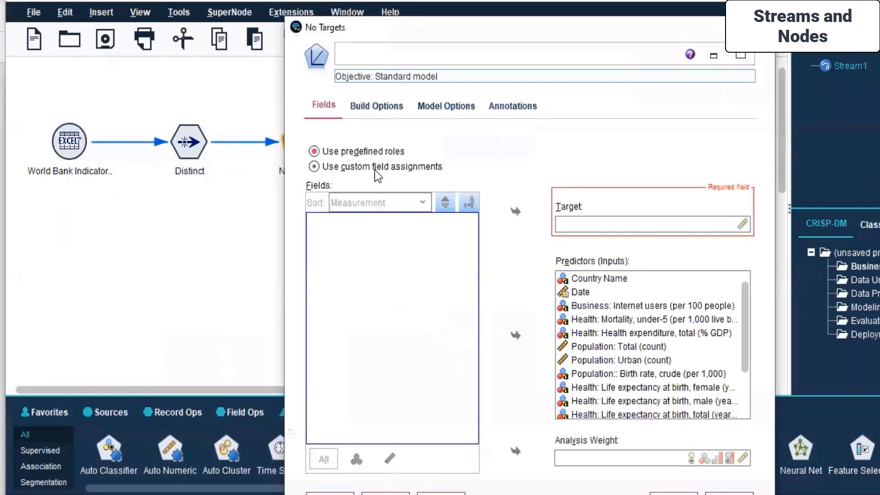
pyautogui.click(359, 167)
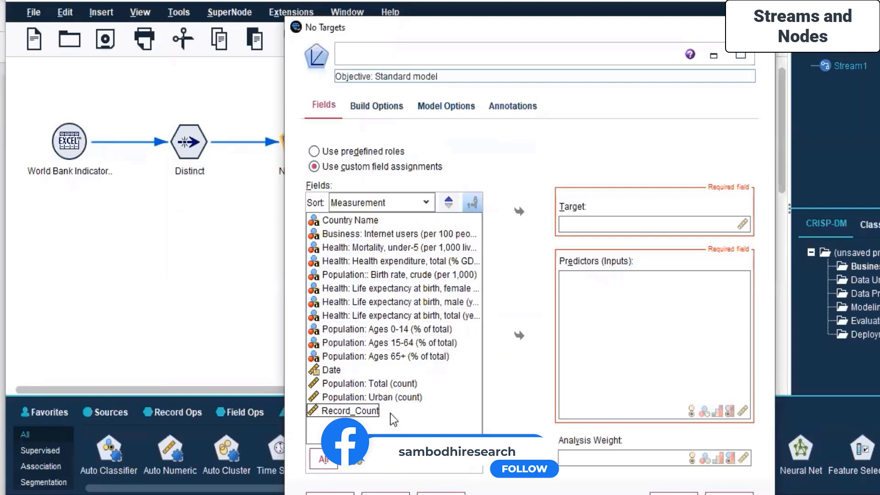
pyautogui.click(400, 384)
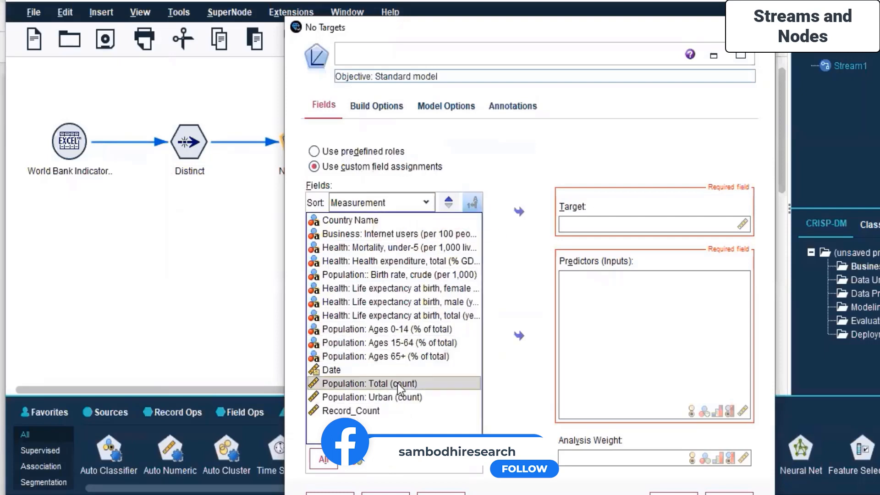
pyautogui.click(519, 212)
pyautogui.click(519, 266)
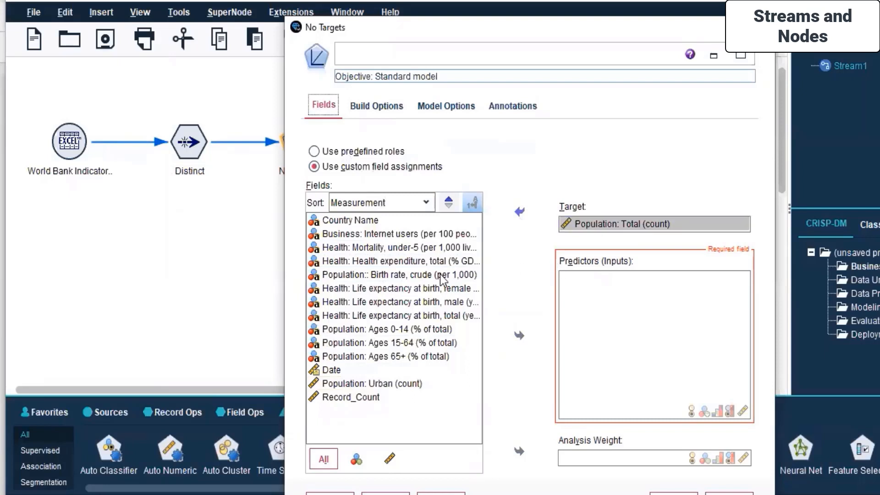
# - Try Business: Internet users (per 100 people) as the predictor and remove it from the predictors
pyautogui.click(409, 235)
pyautogui.click(519, 334)
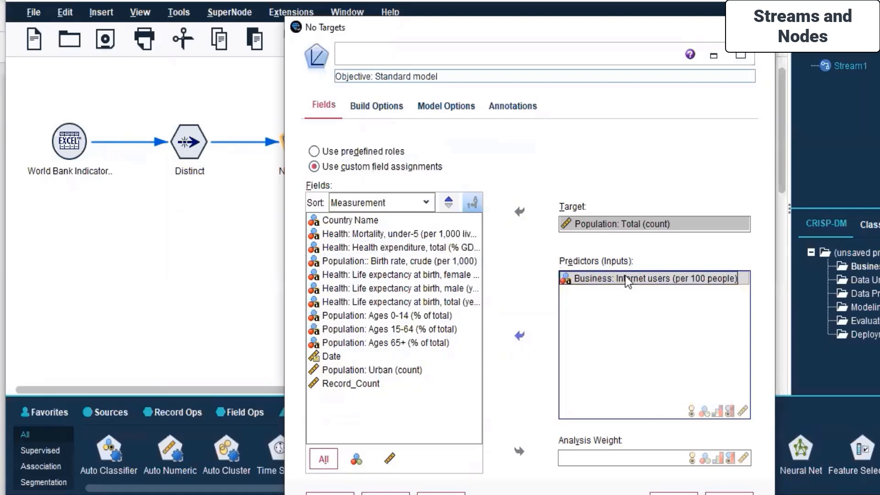
pyautogui.click(527, 337)
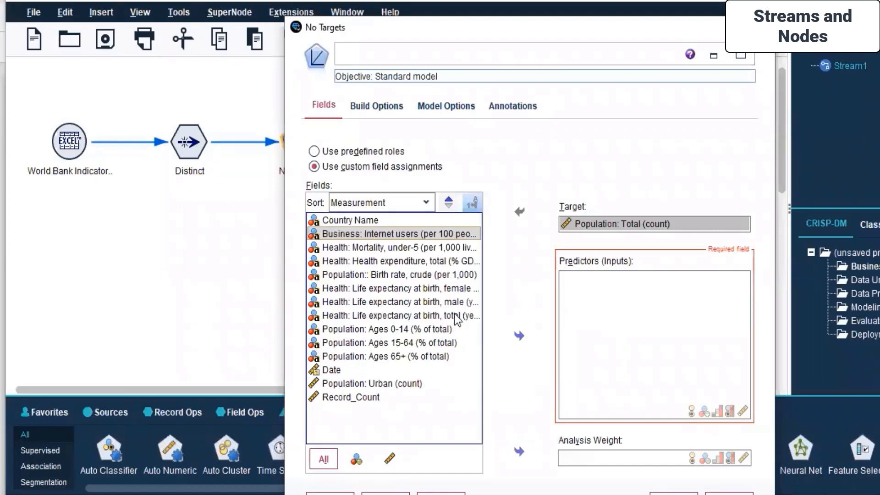
# - Add Health: Life expectancy at birth, total (years) as the Linear node's predictor
pyautogui.click(370, 289)
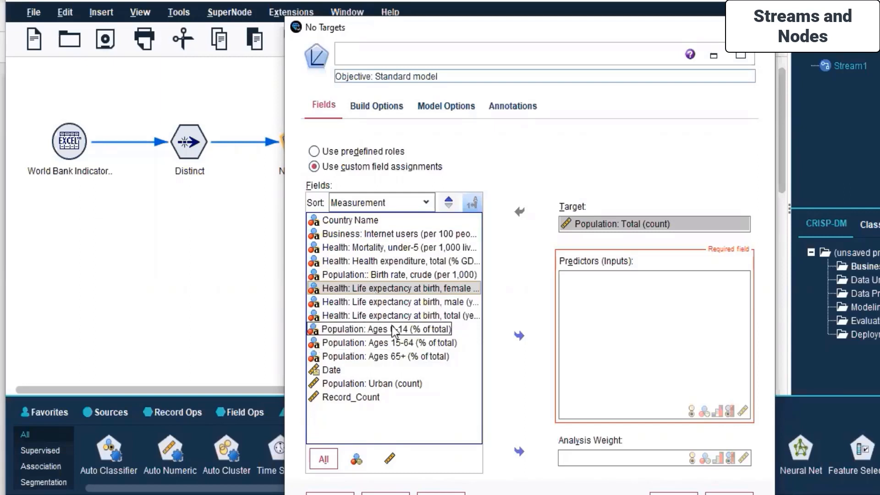
pyautogui.click(404, 319)
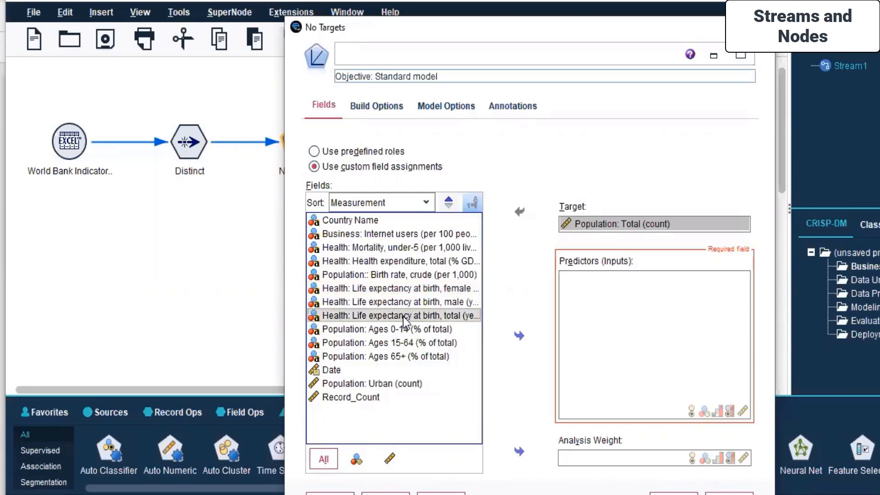
pyautogui.click(519, 335)
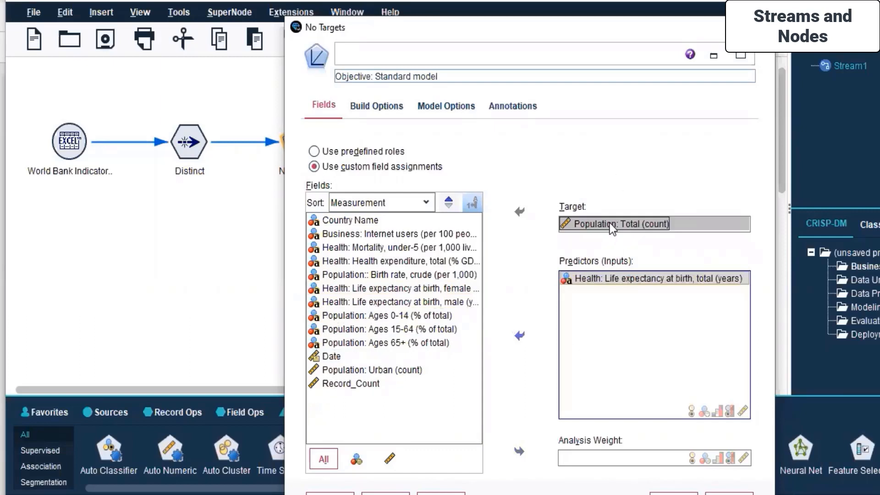
# - Review the Linear node's build options, model options and annotations, return to its field assignments, and apply and accept the settings
pyautogui.click(374, 106)
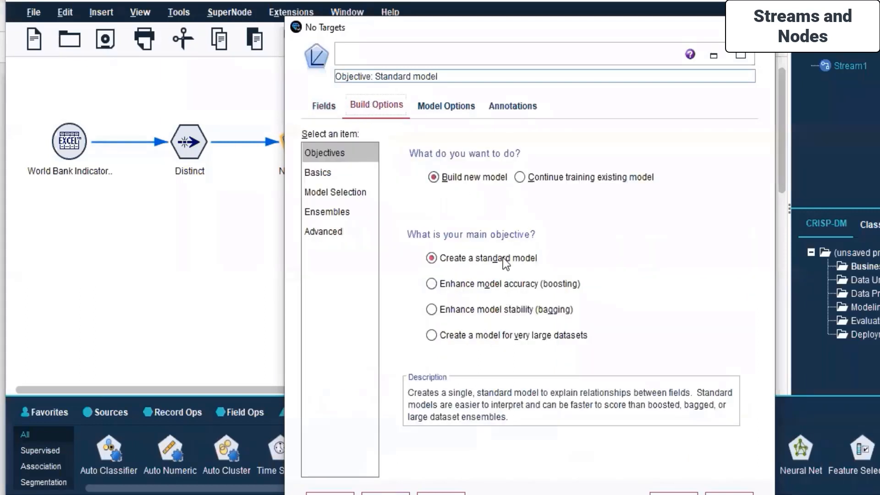
pyautogui.click(451, 113)
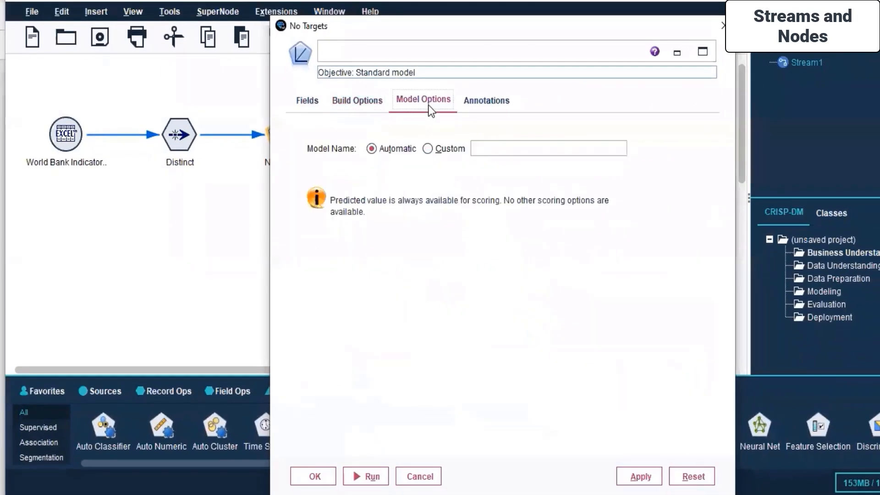
pyautogui.click(485, 102)
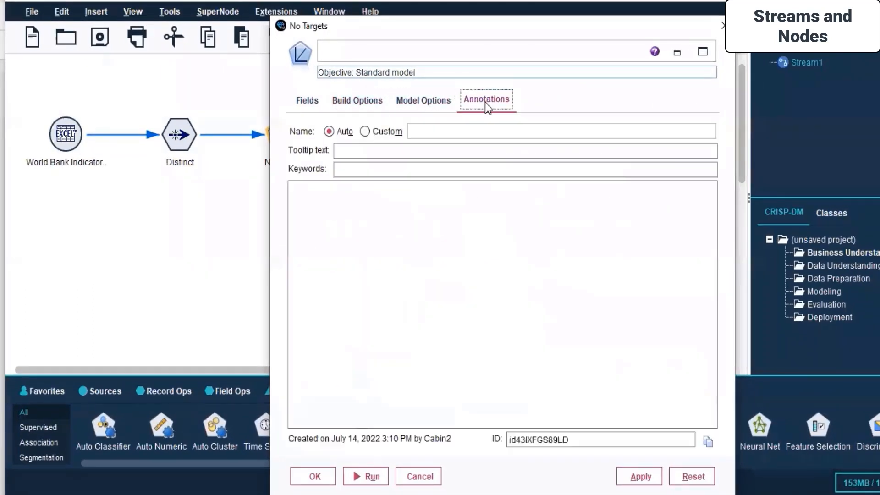
pyautogui.click(303, 102)
pyautogui.click(640, 476)
pyautogui.click(314, 476)
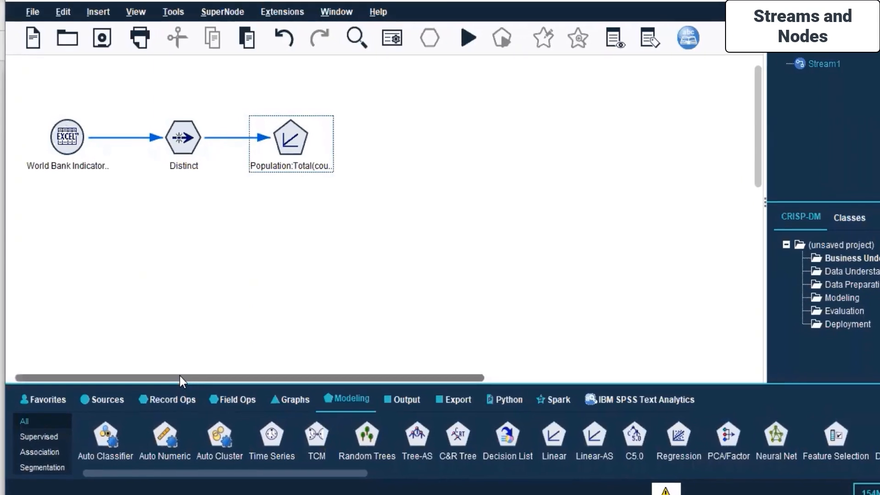
pyautogui.click(177, 399)
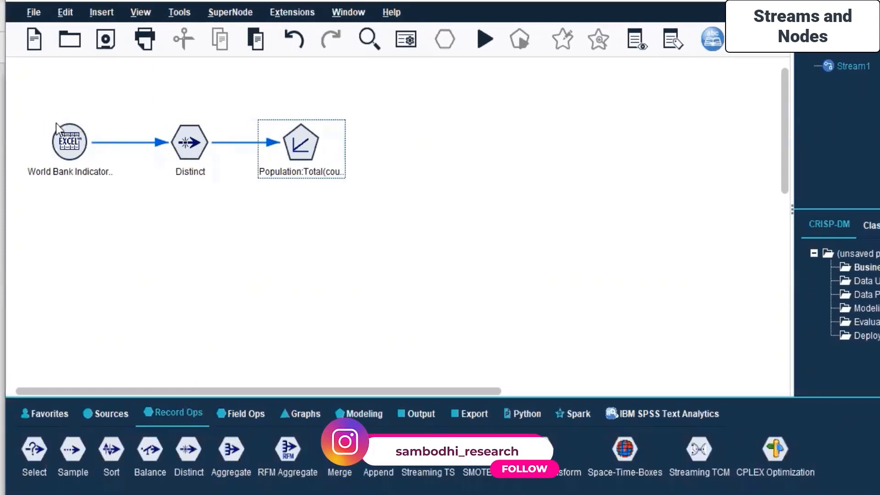
pyautogui.click(191, 136)
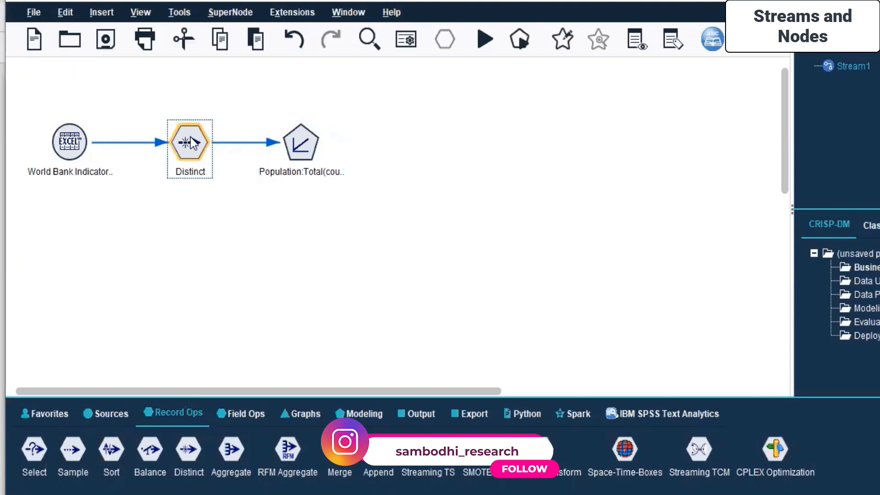
pyautogui.click(232, 205)
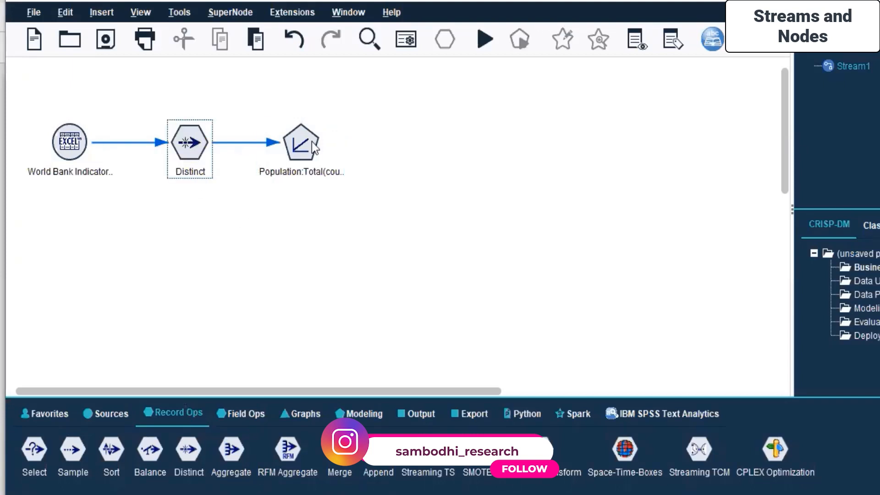
pyautogui.click(312, 141)
pyautogui.click(295, 224)
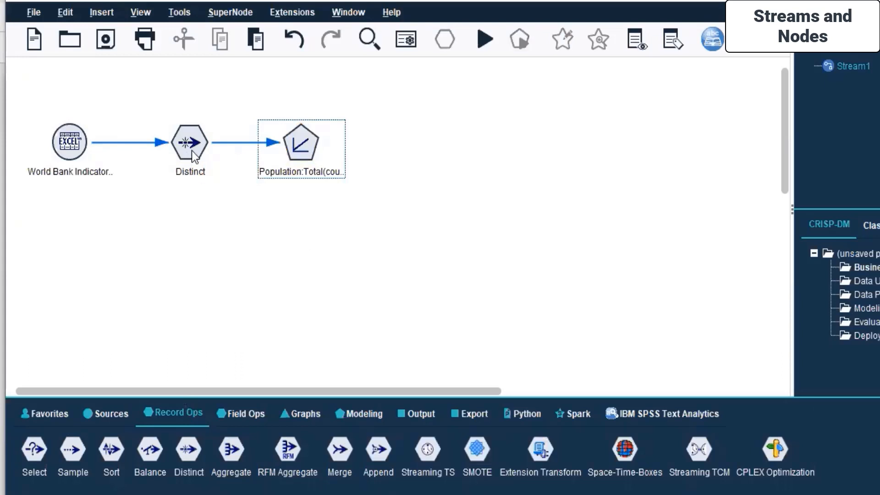
# - Run the stream from the World Bank Indicators Excel source node and run it again from the Distinct node
pyautogui.click(81, 143)
pyautogui.rightClick(81, 143)
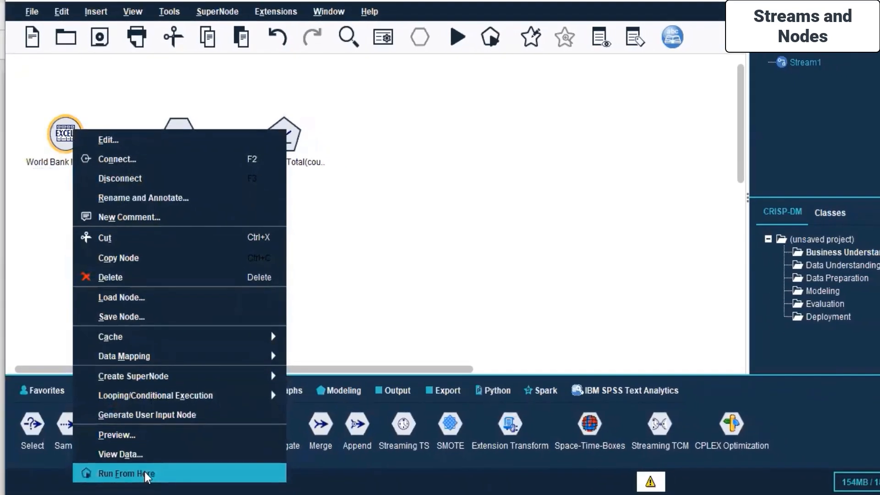
pyautogui.click(146, 473)
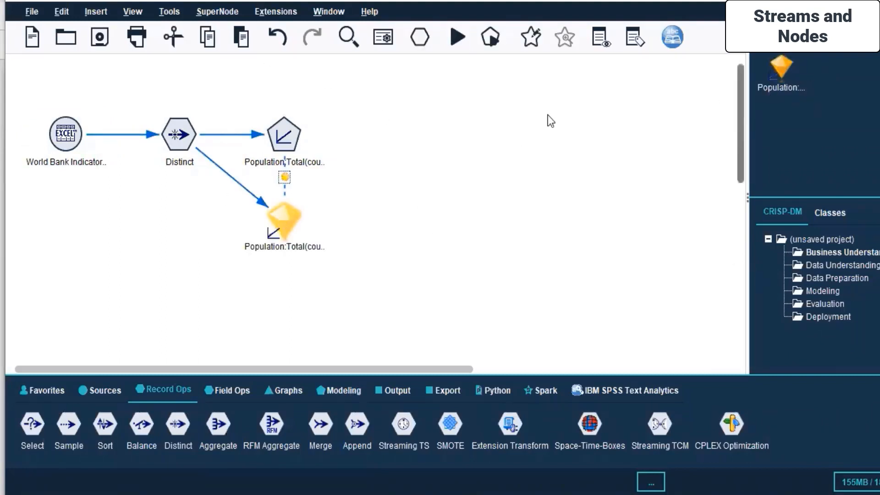
pyautogui.click(183, 144)
pyautogui.rightClick(184, 142)
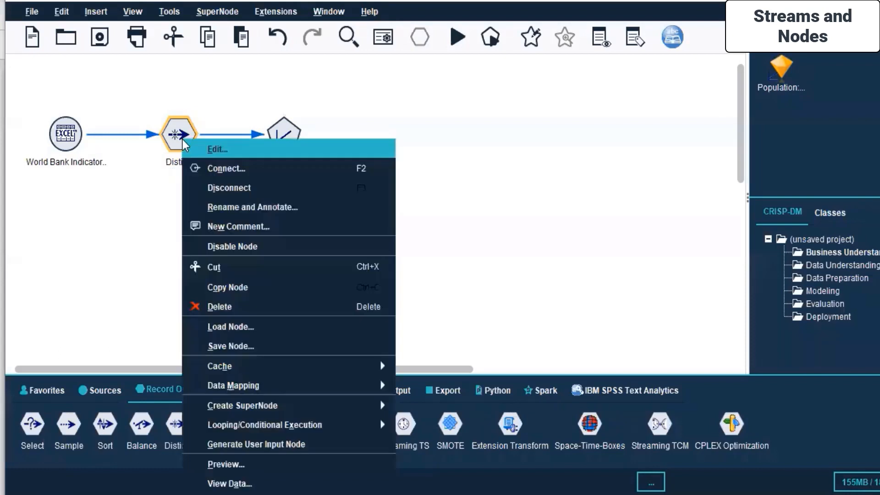
pyautogui.click(215, 494)
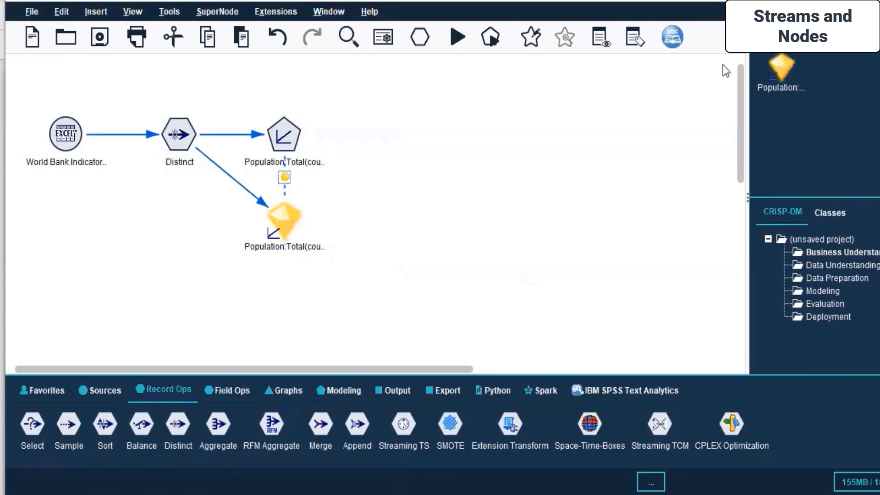
# - Shift the generated model nugget slightly down, preview its data through to the $L-Population: Total (count) column, and close the preview
pyautogui.moveTo(285, 222); pyautogui.dragTo(272, 244)
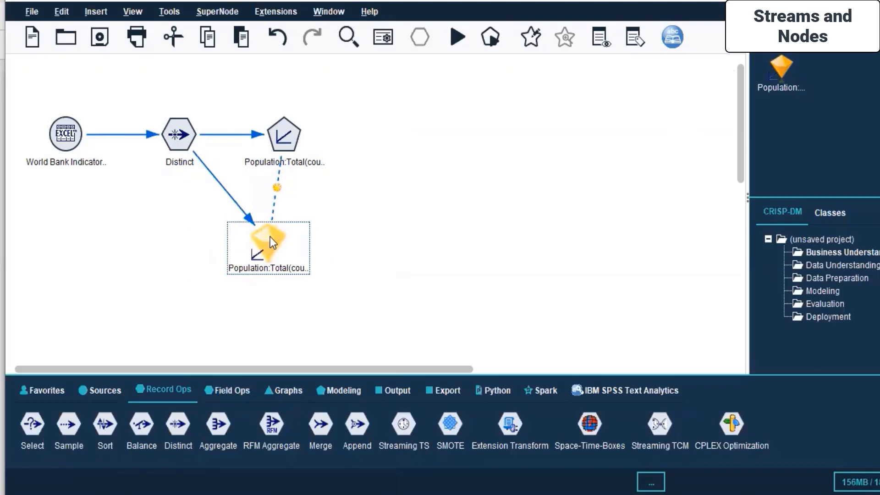
pyautogui.rightClick(270, 238)
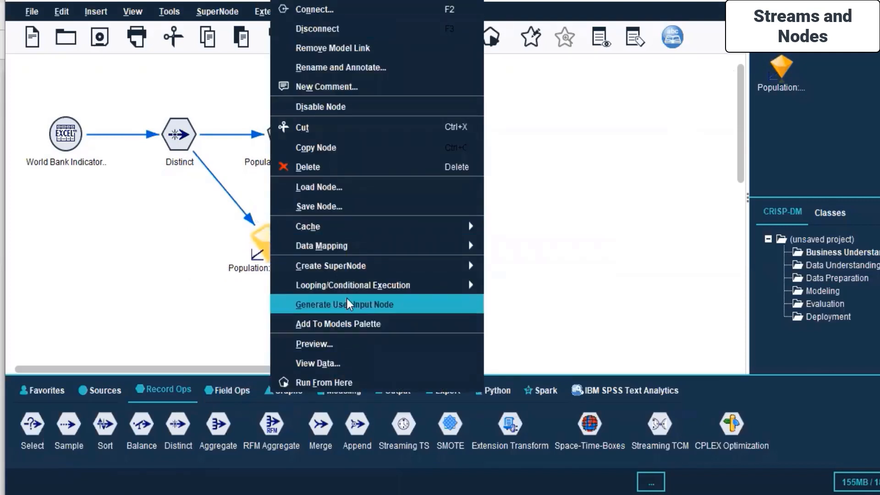
pyautogui.click(337, 352)
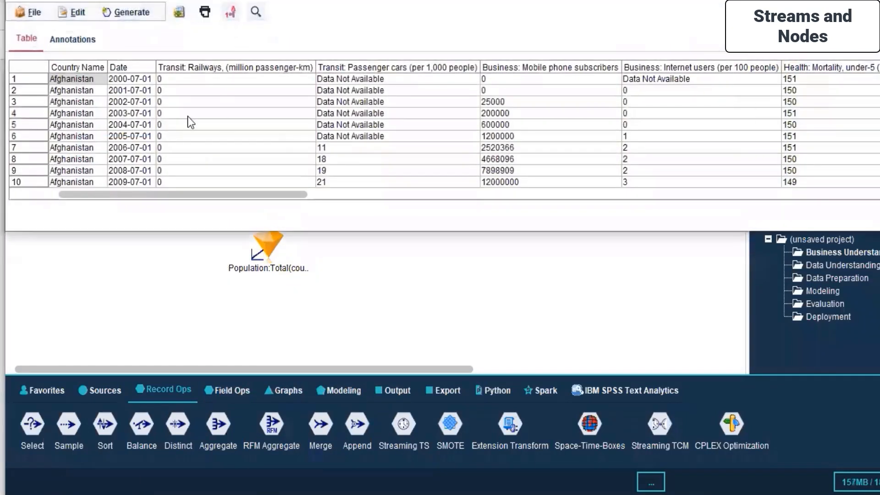
pyautogui.hscroll(15, 365, 126)
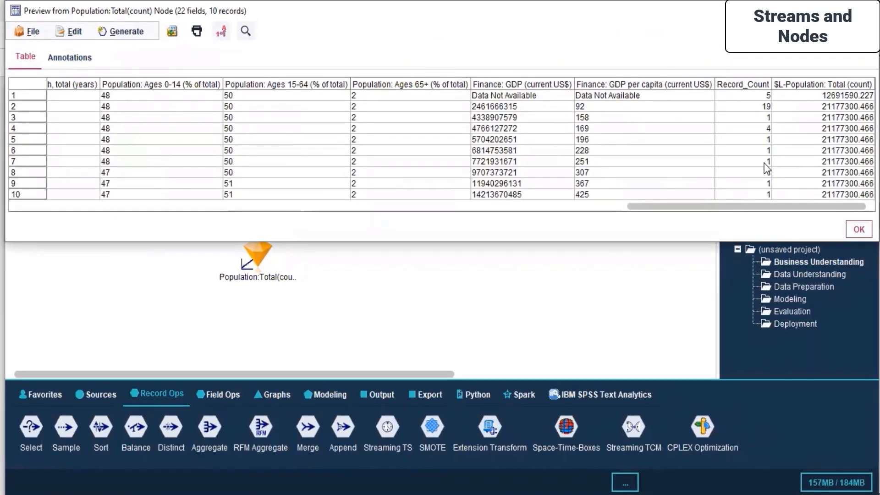
pyautogui.click(858, 230)
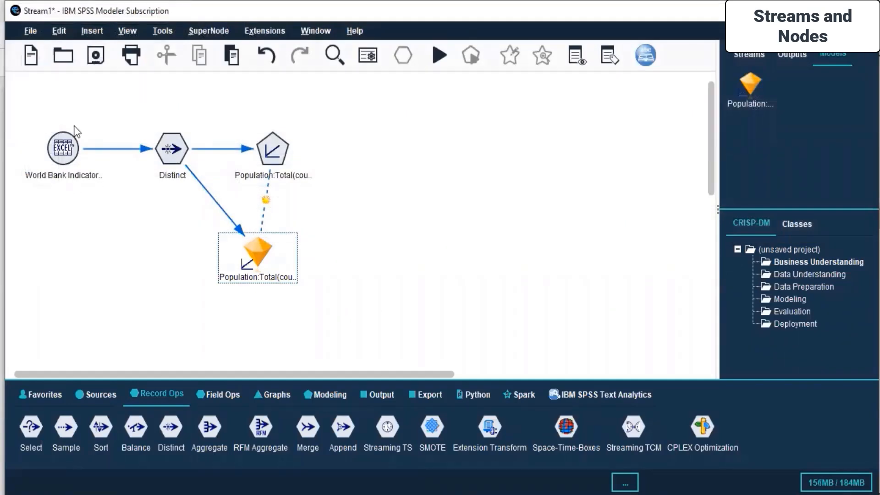
# - Move the Distinct node, the Linear node and the model nugget together to the far right of the canvas, away from the Excel source
pyautogui.click(68, 154)
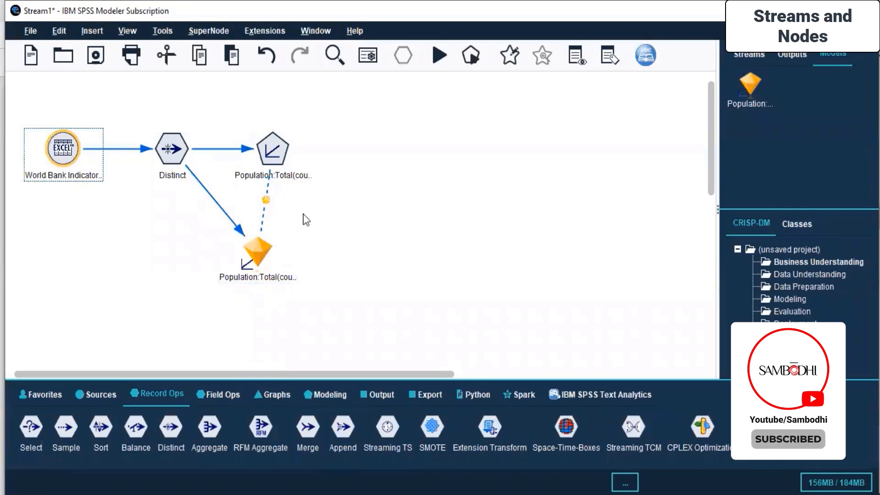
pyautogui.moveTo(172, 150)
pyautogui.mouseDown()
pyautogui.moveTo(408, 130)
pyautogui.moveTo(173, 151)
pyautogui.mouseUp()
pyautogui.moveTo(351, 289); pyautogui.dragTo(357, 299)
pyautogui.moveTo(270, 157); pyautogui.dragTo(638, 158)
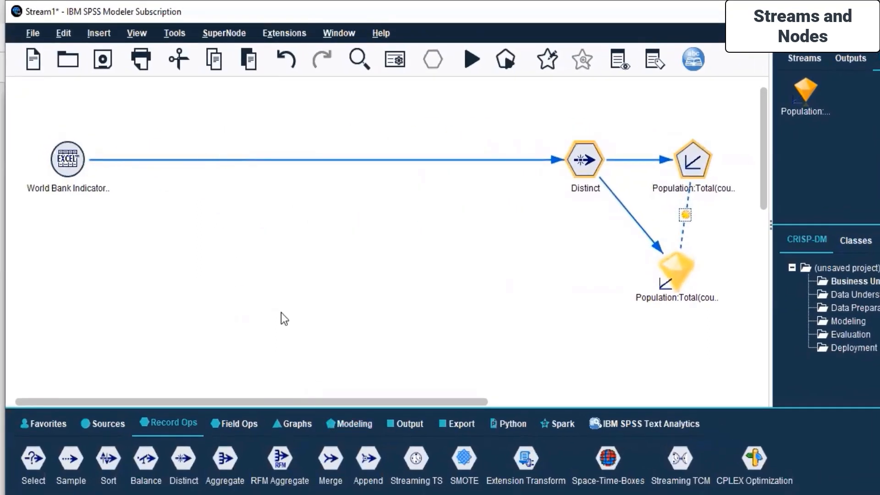
# - Add a Sort node below and beside the Excel source node and connect the source to it
pyautogui.moveTo(108, 459); pyautogui.dragTo(168, 215)
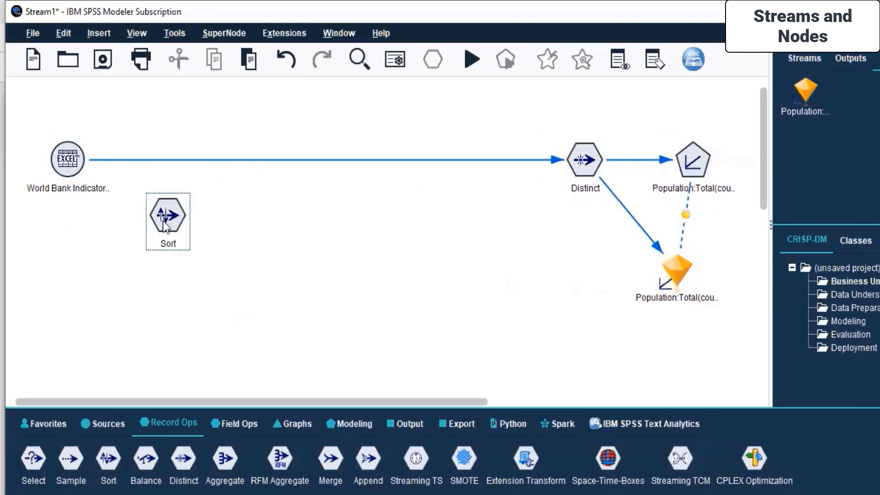
pyautogui.rightClick(62, 159)
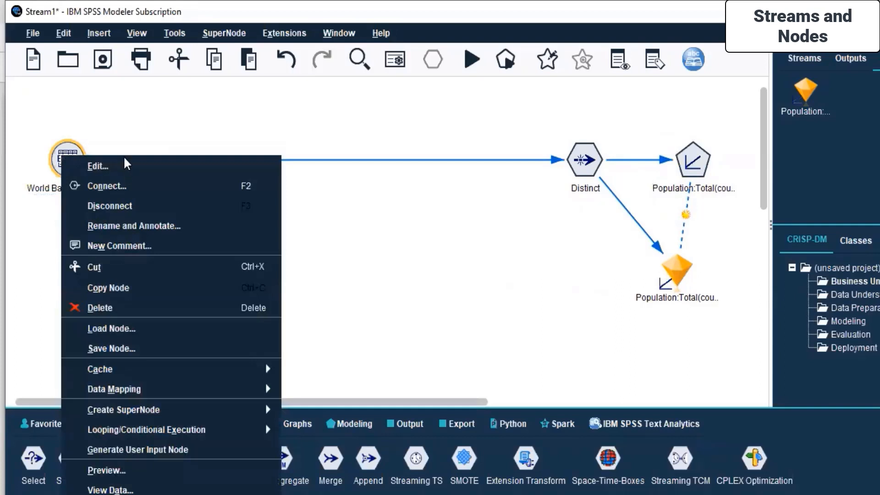
pyautogui.click(118, 191)
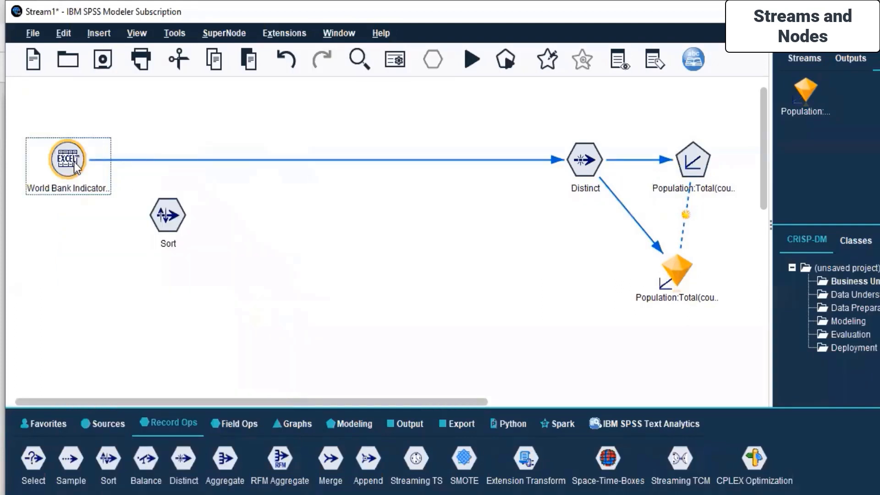
pyautogui.click(170, 213)
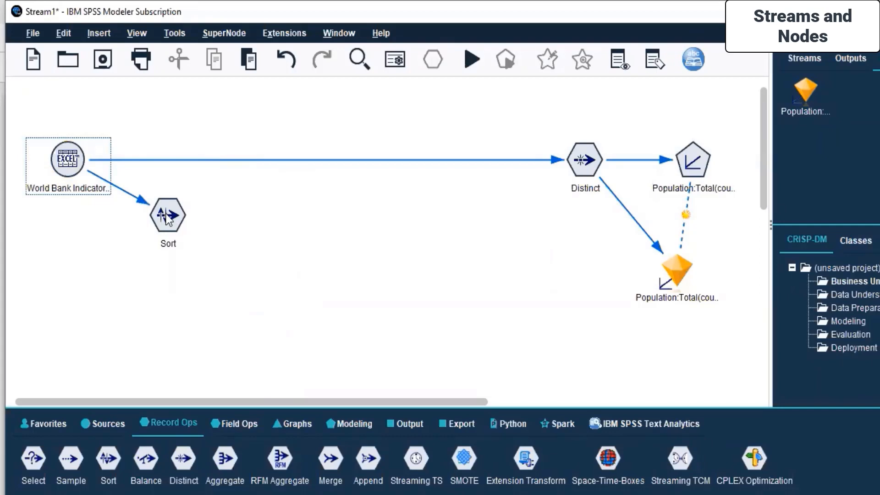
# - Add a Neural Net modeling node to the right of the Sort node and connect Sort to it
pyautogui.click(392, 422)
pyautogui.click(353, 422)
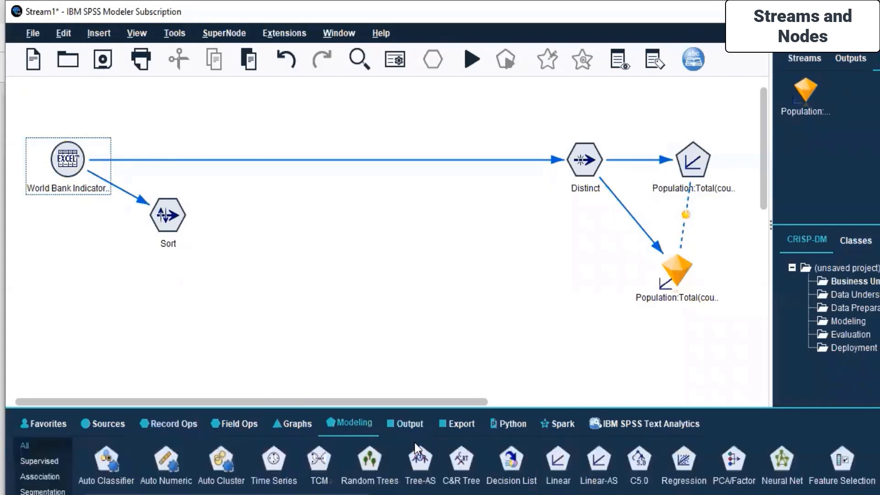
pyautogui.moveTo(781, 458); pyautogui.dragTo(366, 319)
pyautogui.moveTo(265, 195); pyautogui.dragTo(267, 210)
pyautogui.click(174, 219)
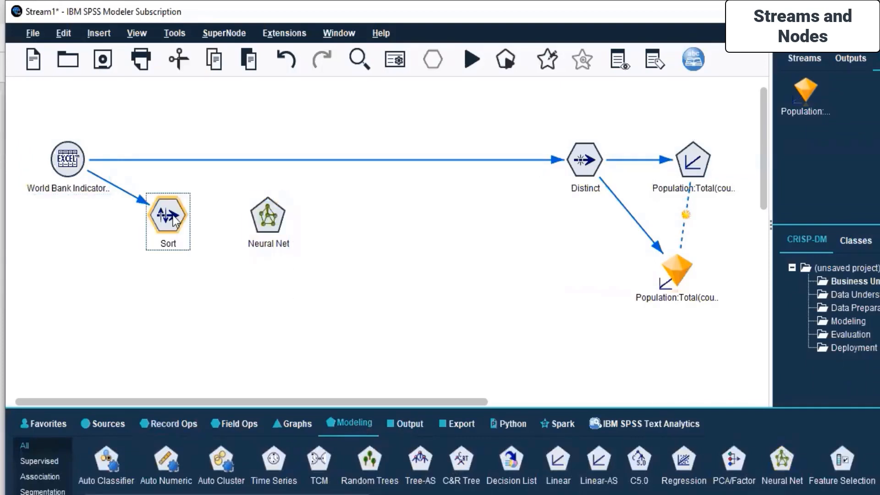
pyautogui.rightClick(174, 219)
pyautogui.click(230, 32)
pyautogui.click(262, 229)
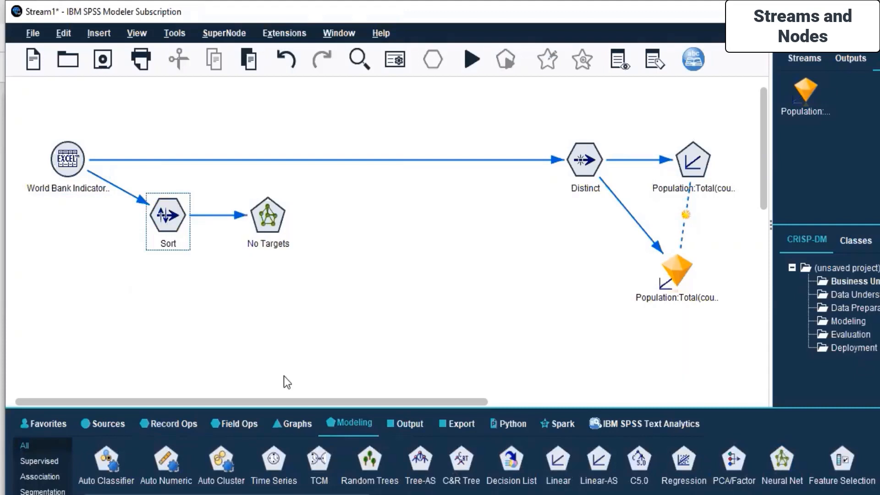
# - Open the Sort node for editing and add Business: Mobile phone subscribers as its sort field
pyautogui.rightClick(168, 216)
pyautogui.click(230, 9)
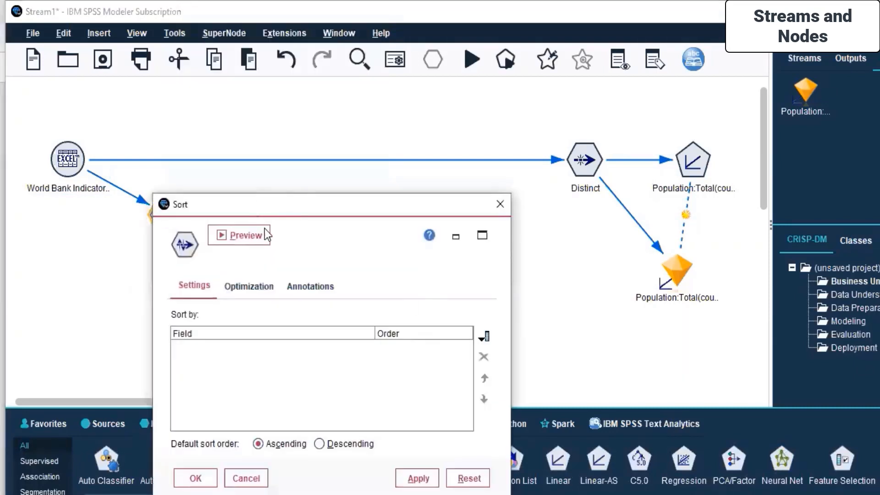
pyautogui.moveTo(339, 200); pyautogui.dragTo(389, 96)
pyautogui.click(304, 179)
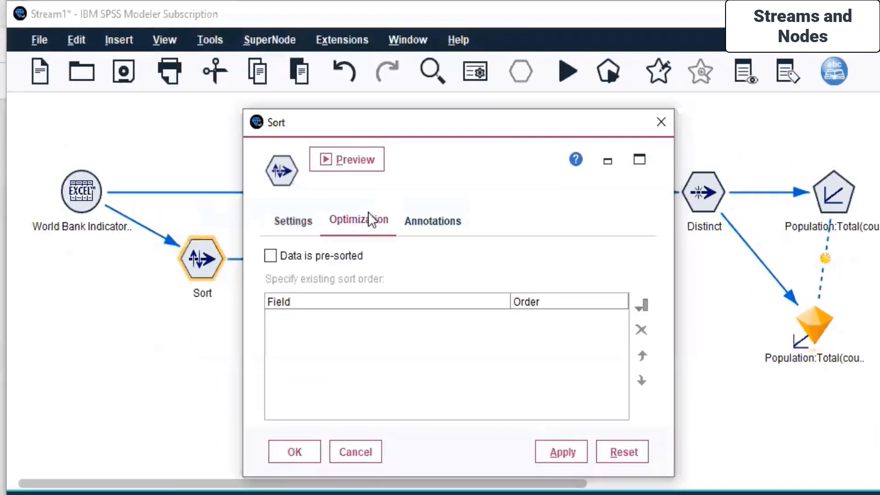
pyautogui.click(289, 221)
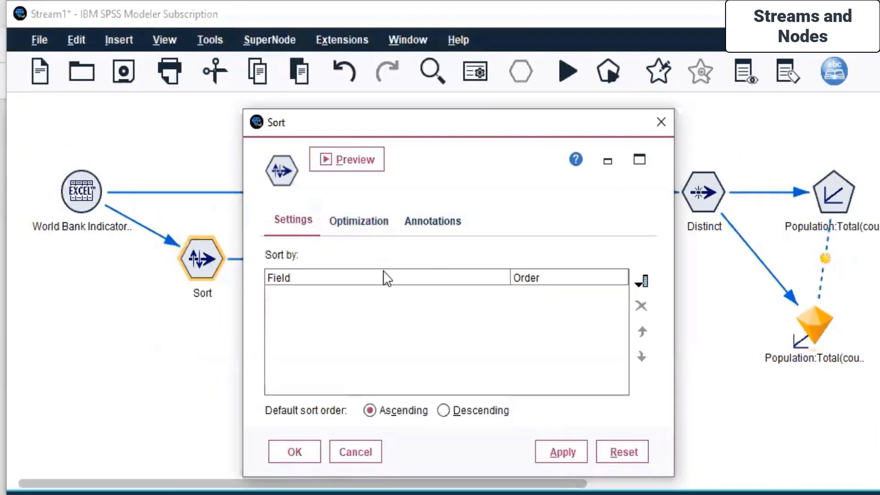
pyautogui.click(642, 284)
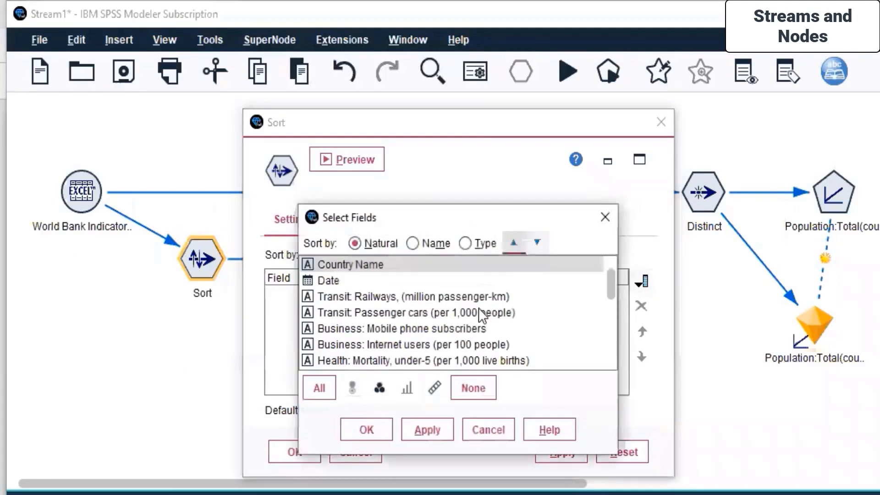
pyautogui.click(408, 331)
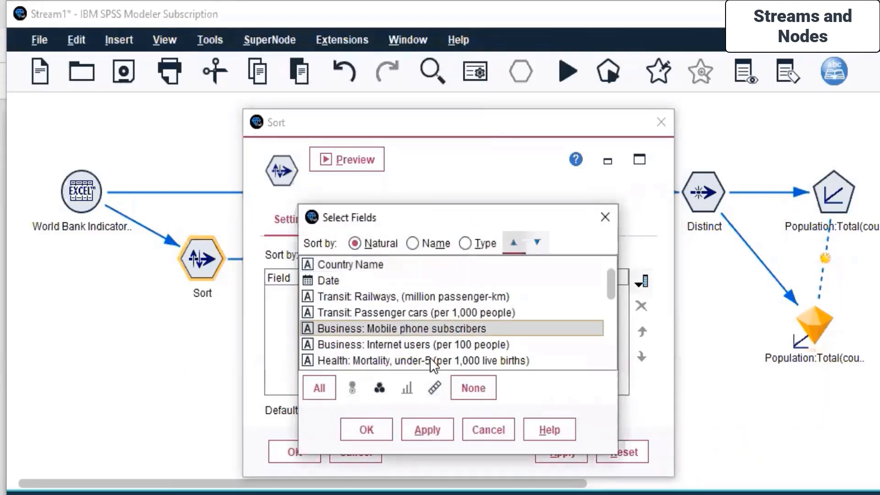
pyautogui.click(422, 430)
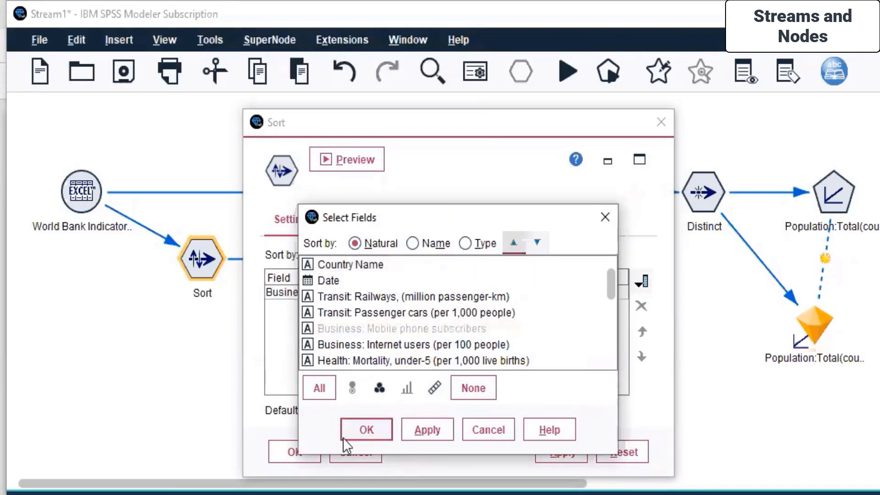
pyautogui.click(344, 428)
# - Mark the Sort node's data as pre-sorted by Business: Mobile phone subscribers in ascending order and apply the node settings
pyautogui.click(364, 220)
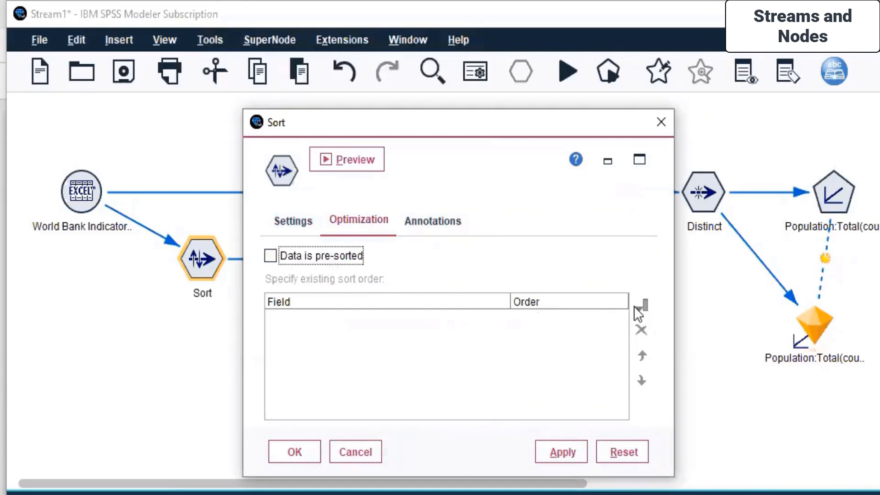
pyautogui.click(313, 257)
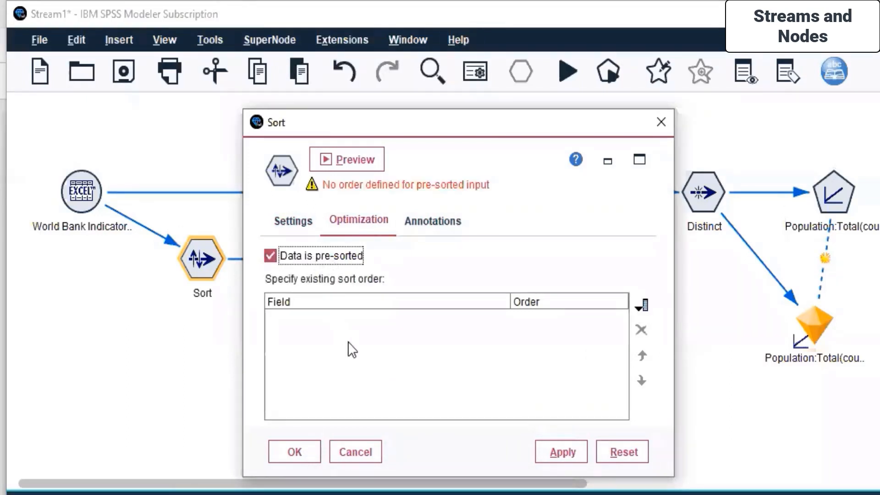
pyautogui.click(644, 306)
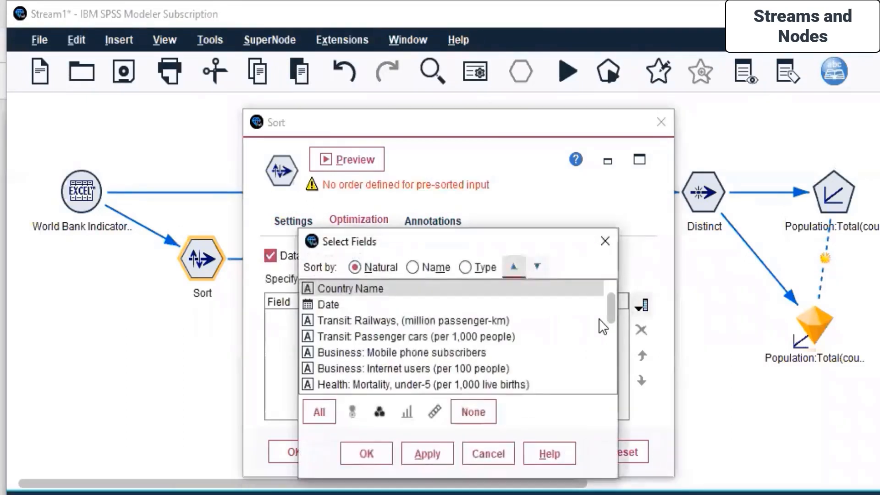
pyautogui.click(418, 352)
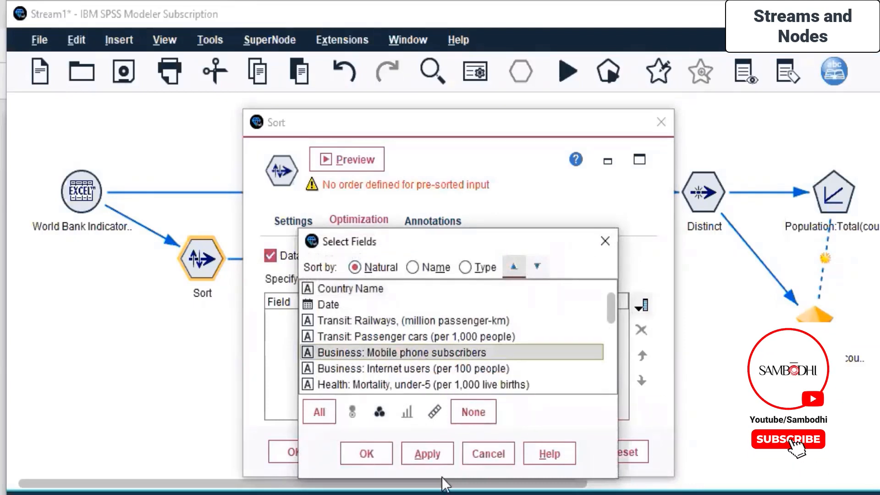
pyautogui.click(431, 454)
pyautogui.click(367, 455)
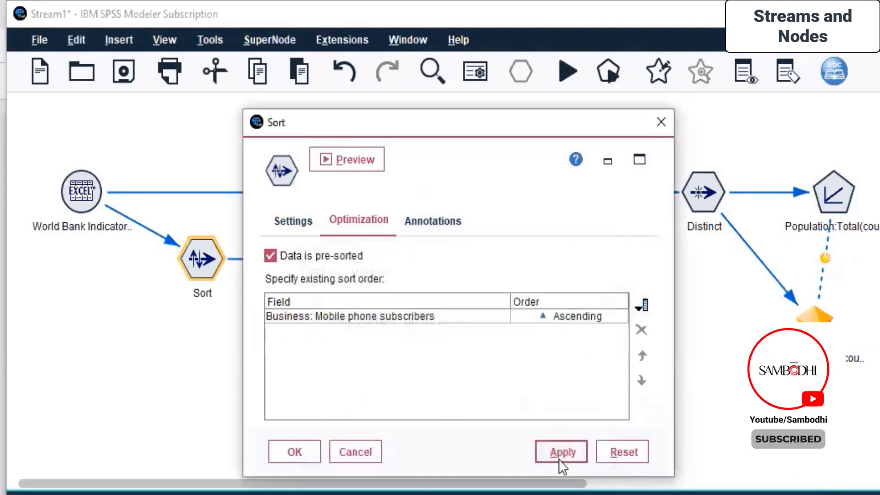
pyautogui.click(432, 221)
pyautogui.click(563, 455)
pyautogui.click(287, 453)
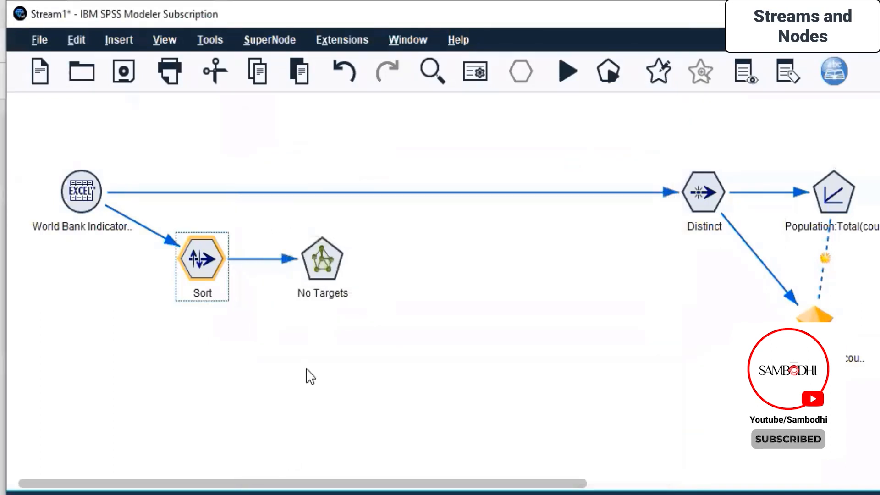
pyautogui.click(306, 376)
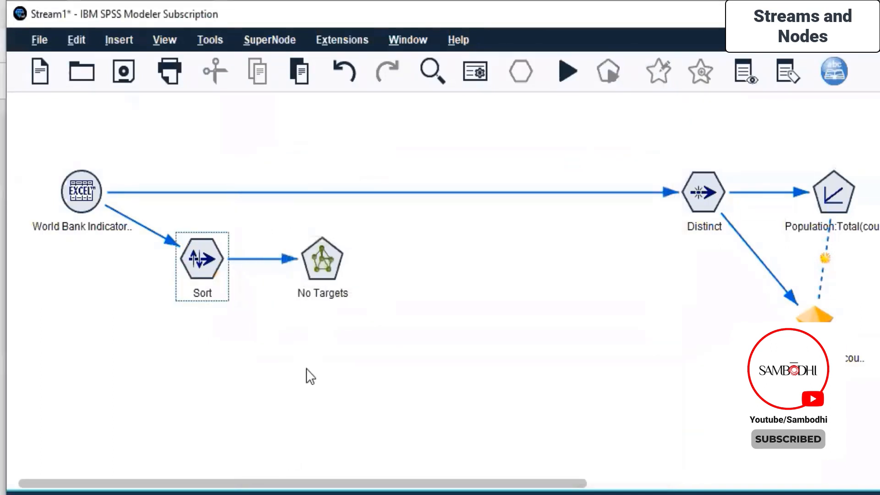
# - Open the Neural Net node, use custom field assignments and set Business: Internet users (per 100 people) as the target
pyautogui.rightClick(329, 264)
pyautogui.click(367, 277)
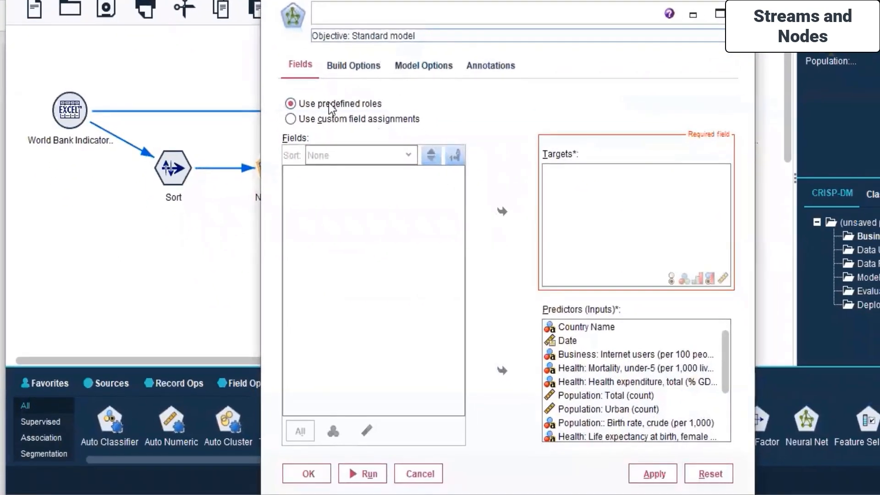
pyautogui.click(381, 171)
pyautogui.click(370, 229)
pyautogui.click(377, 203)
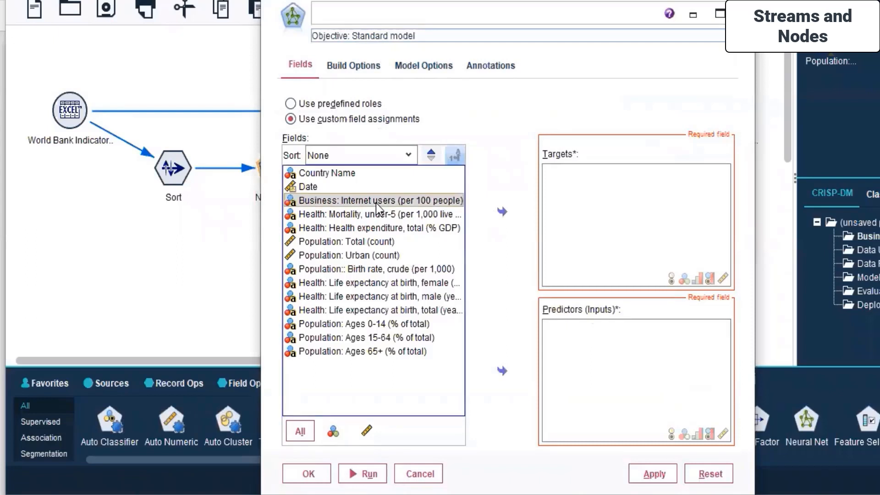
pyautogui.click(502, 211)
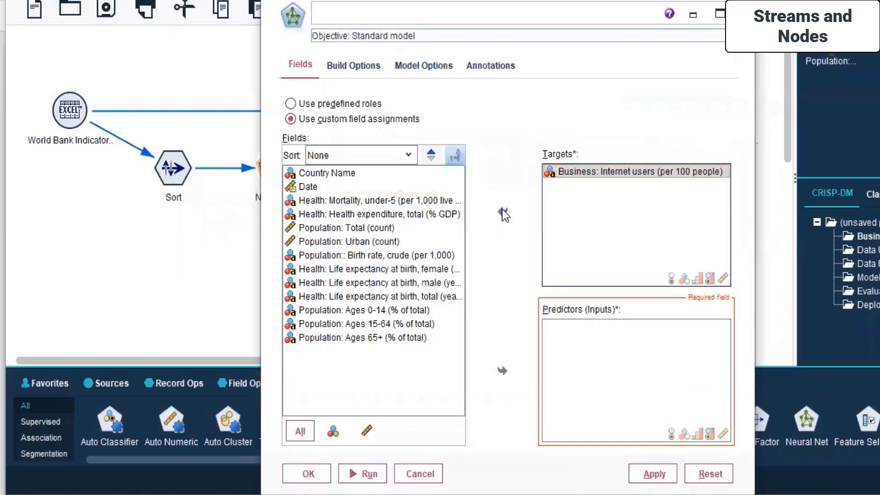
# - Assign Population: Total (count) as the predictor of the Neural Net model
pyautogui.click(409, 339)
pyautogui.click(359, 228)
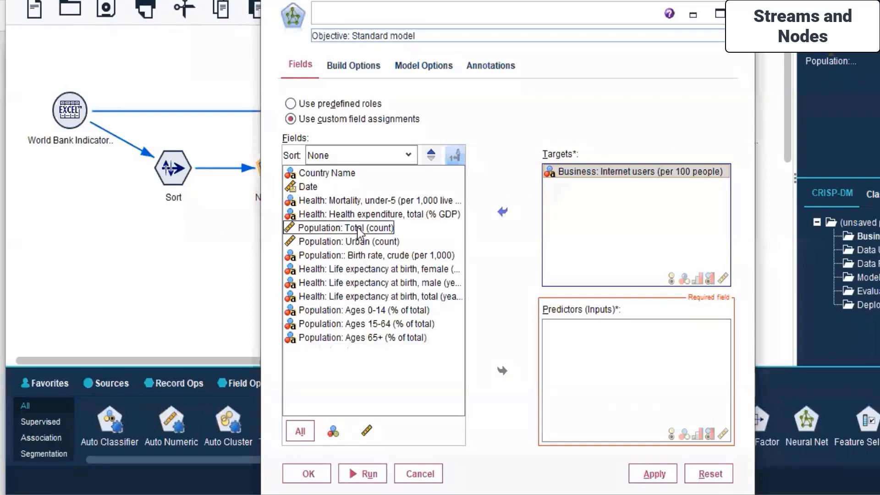
pyautogui.click(501, 372)
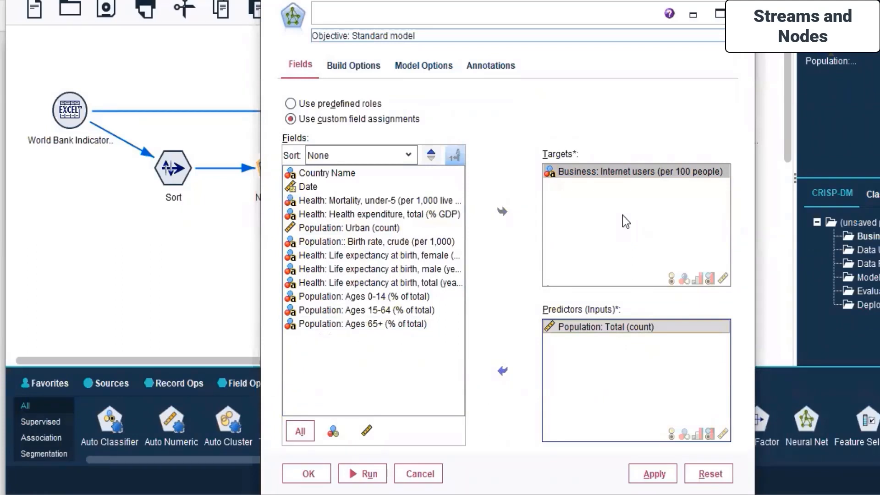
# - Review the Neural Net node's build options, model options and annotations, and apply its settings
pyautogui.click(361, 71)
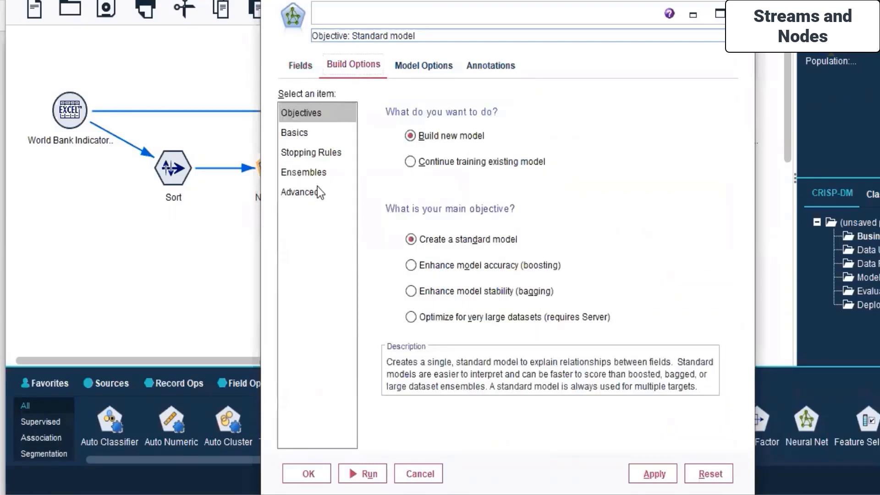
pyautogui.click(413, 65)
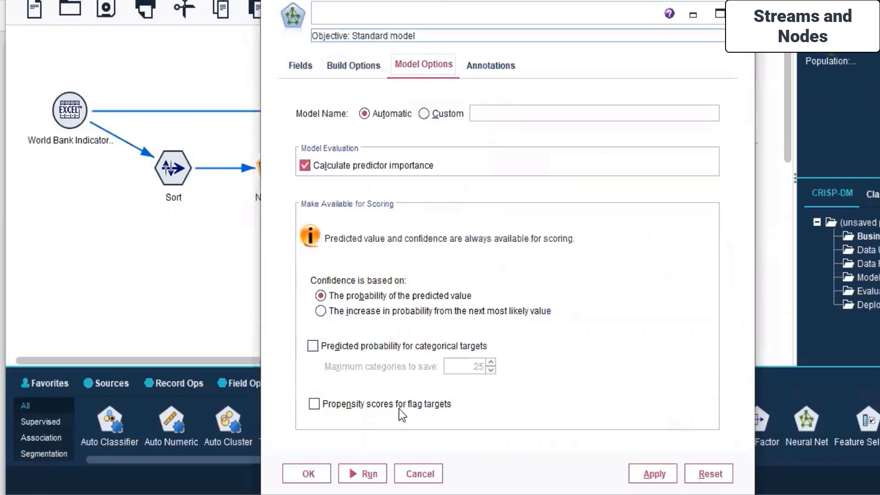
pyautogui.click(491, 69)
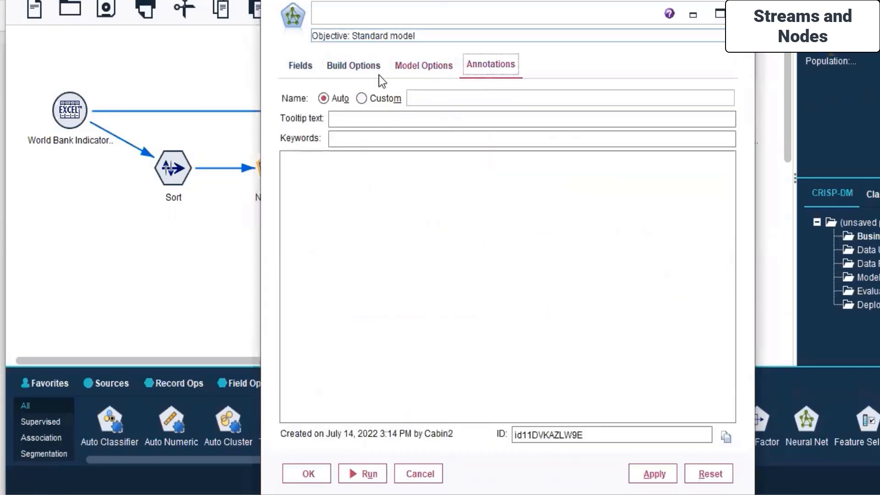
pyautogui.click(308, 72)
pyautogui.click(644, 472)
pyautogui.click(316, 473)
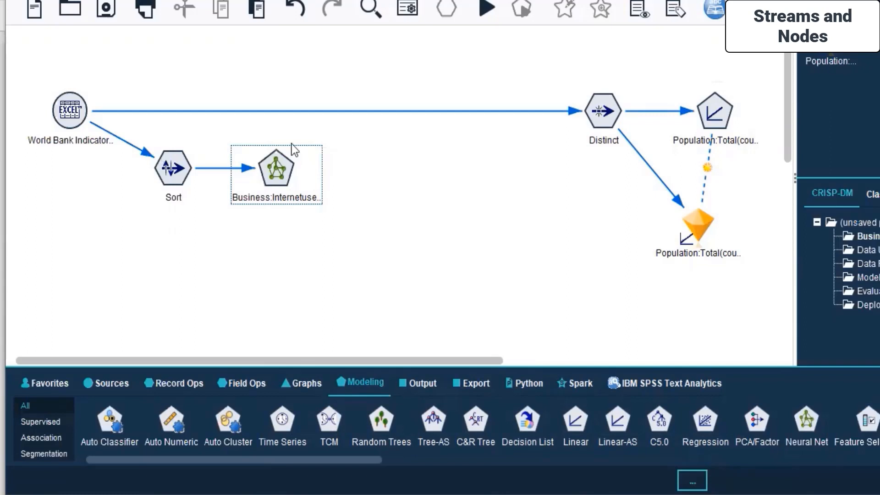
# - Try to run the Sort and Neural Net nodes together as a selection
pyautogui.click(279, 159)
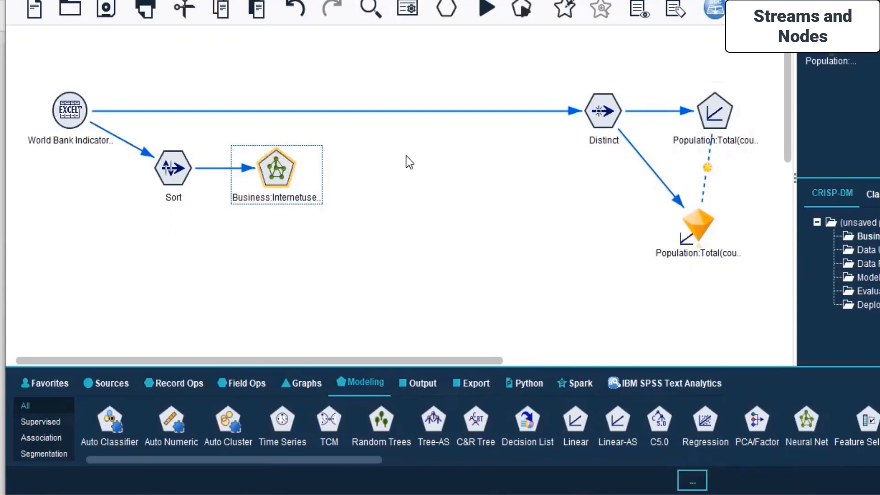
pyautogui.moveTo(18, 117); pyautogui.dragTo(385, 236)
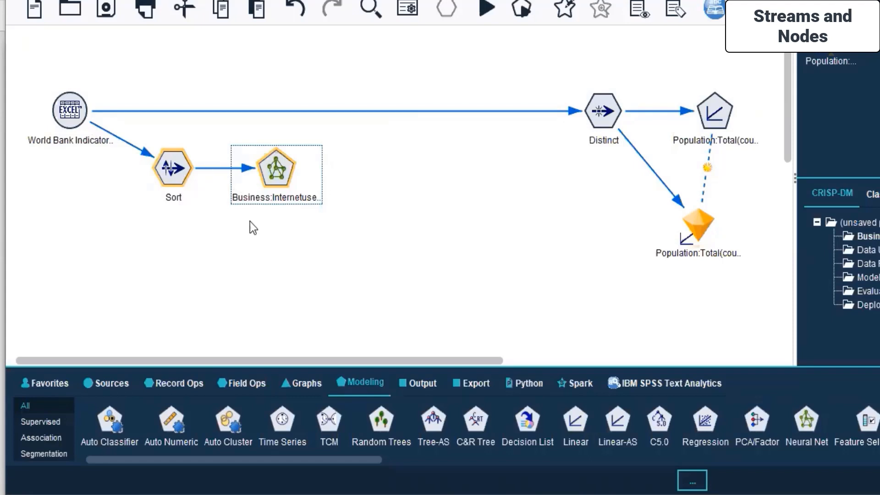
pyautogui.rightClick(272, 182)
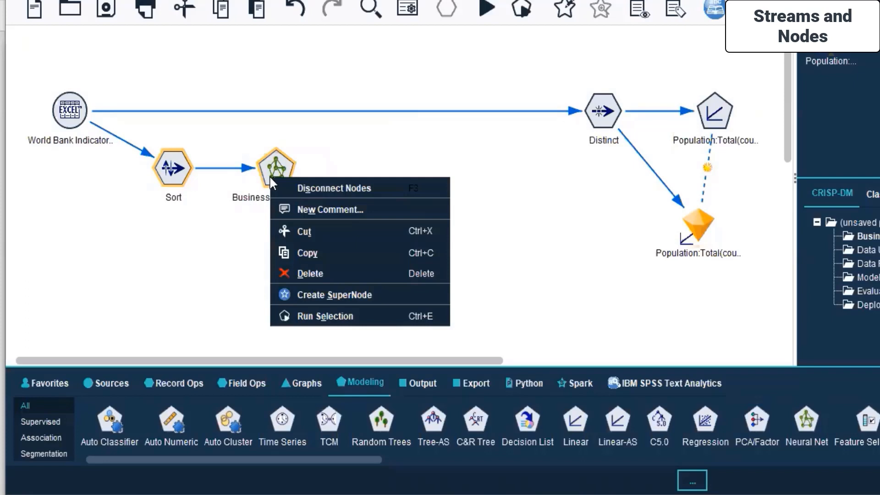
pyautogui.click(341, 315)
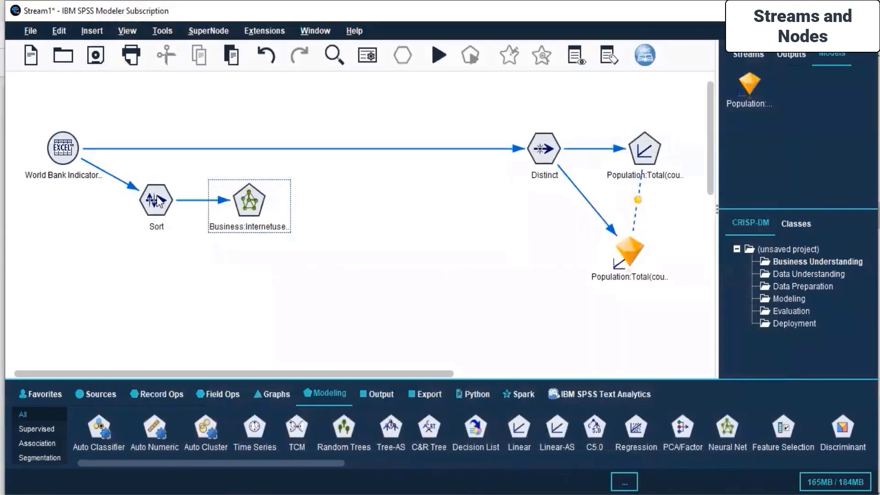
# - Reopen the Sort node, turn off the pre-sorted data option and apply the settings
pyautogui.click(157, 200)
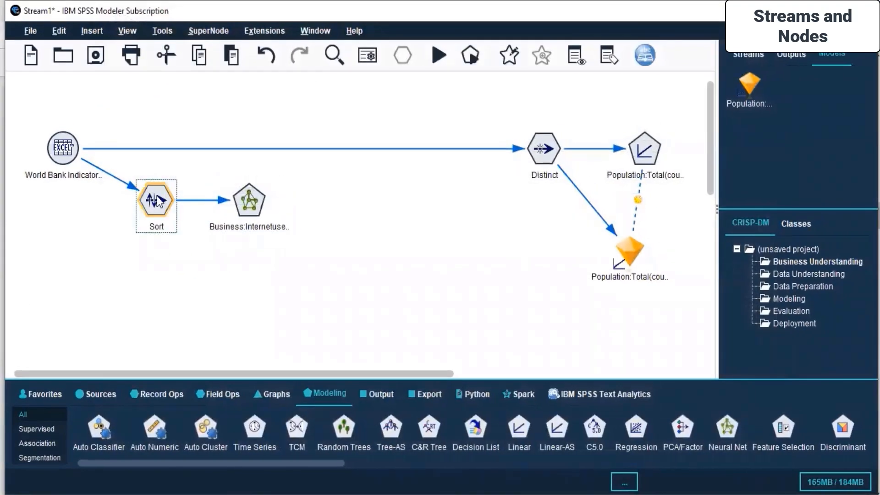
pyautogui.rightClick(157, 200)
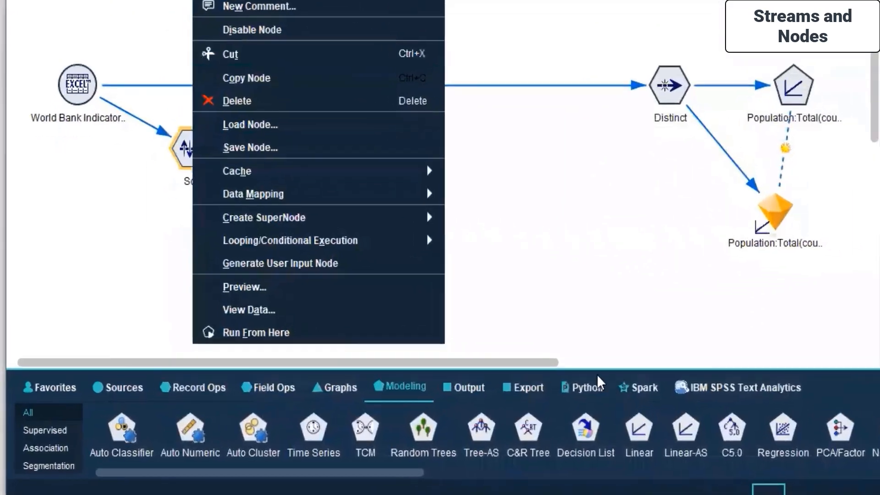
pyautogui.click(188, 9)
pyautogui.click(320, 151)
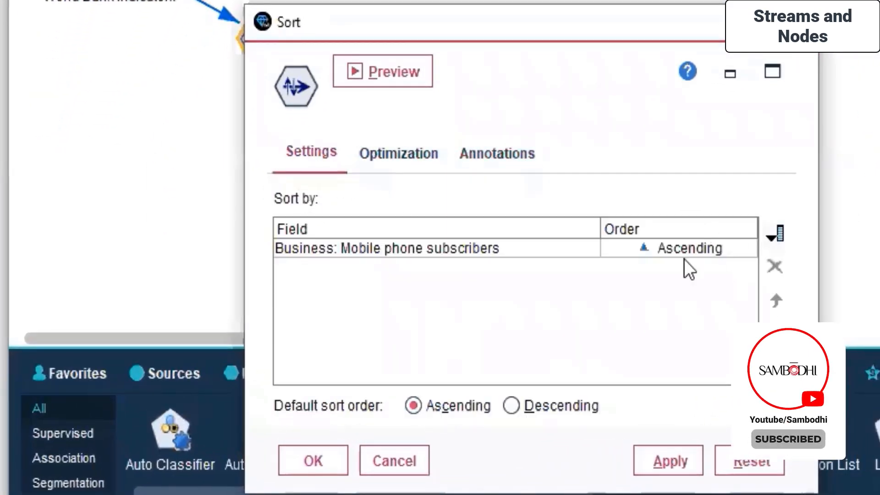
pyautogui.click(644, 254)
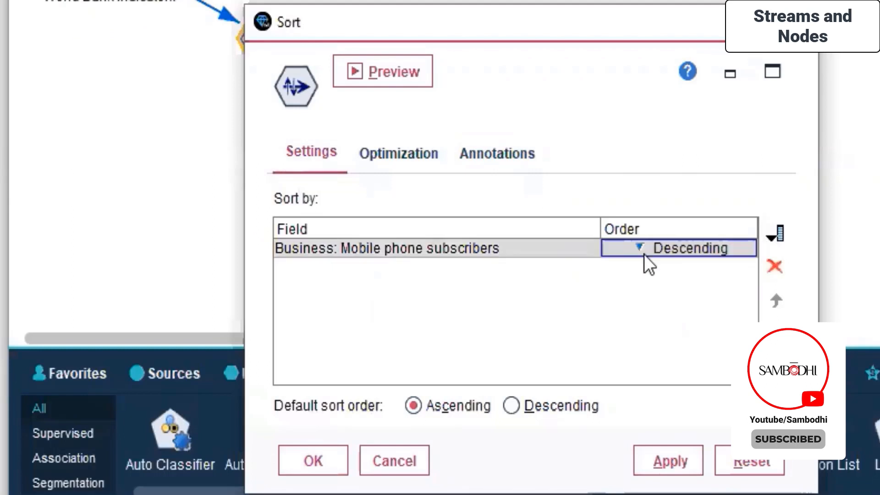
pyautogui.click(659, 244)
pyautogui.click(416, 160)
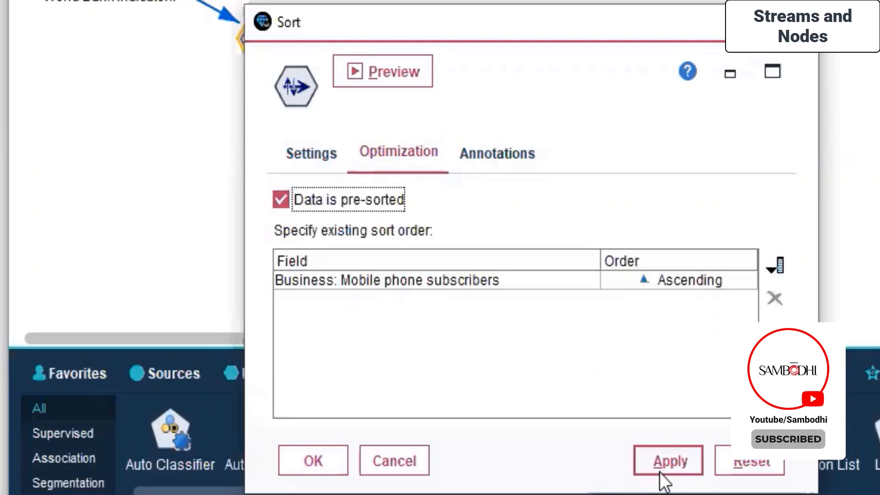
pyautogui.click(321, 203)
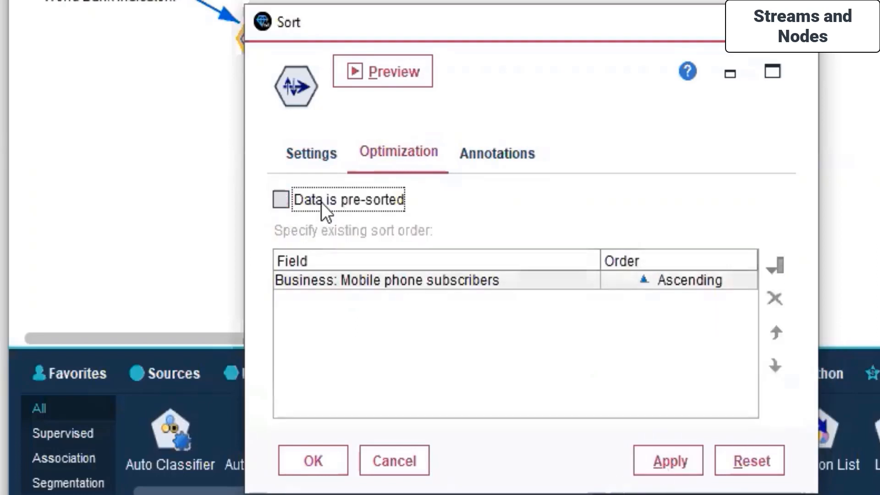
pyautogui.click(684, 460)
pyautogui.click(306, 462)
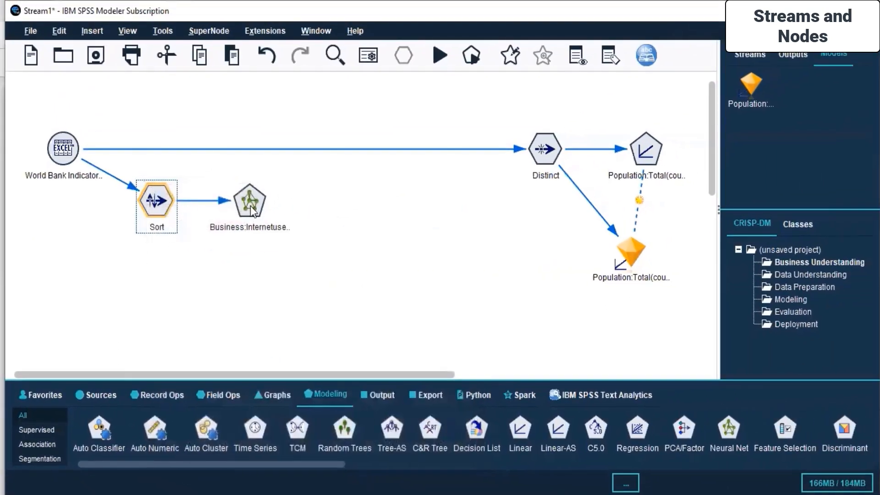
# - Run the Neural Net node to generate its model nugget
pyautogui.click(251, 207)
pyautogui.rightClick(253, 210)
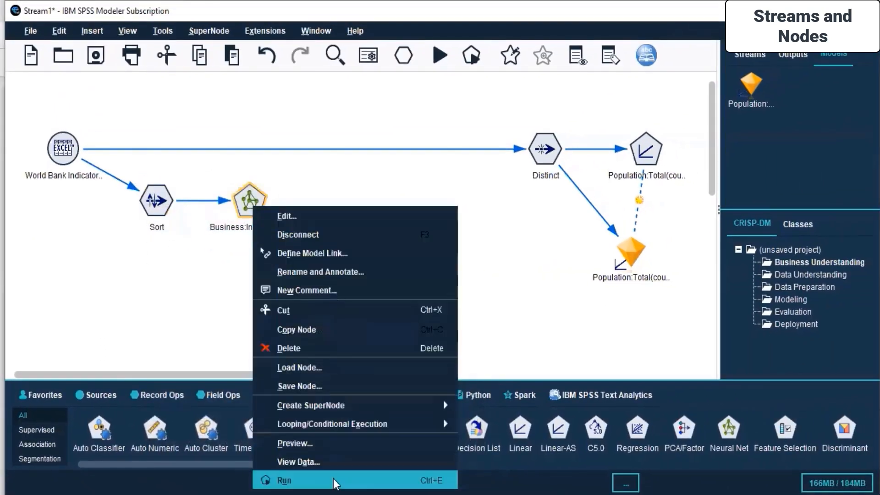
pyautogui.click(279, 478)
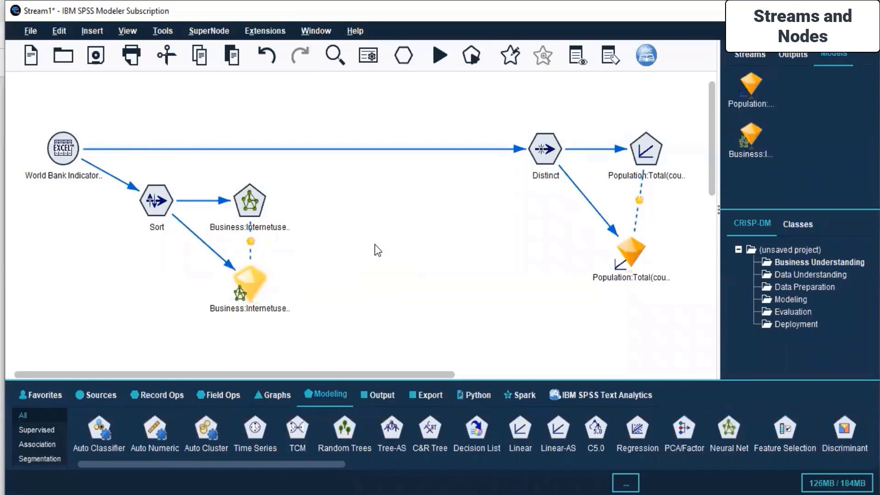
# - Open the Neural Net model nugget and examine its predictor importance chart and model summary
pyautogui.rightClick(254, 281)
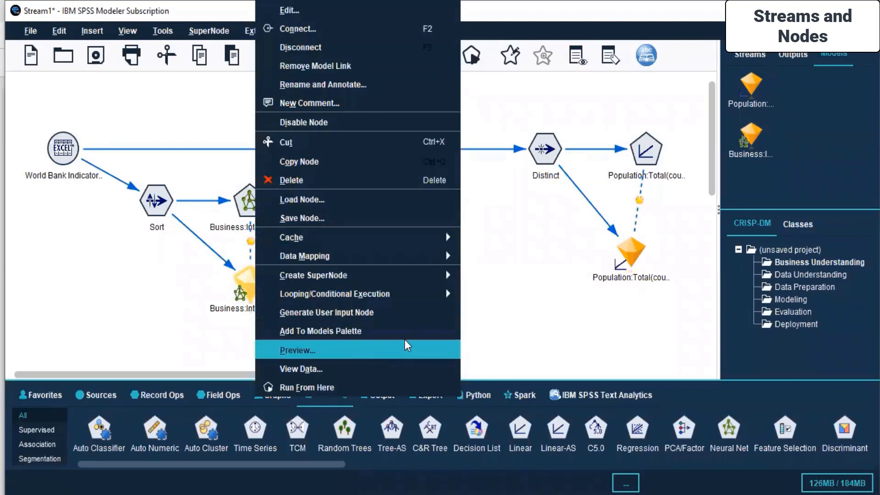
pyautogui.click(499, 312)
pyautogui.doubleClick(251, 288)
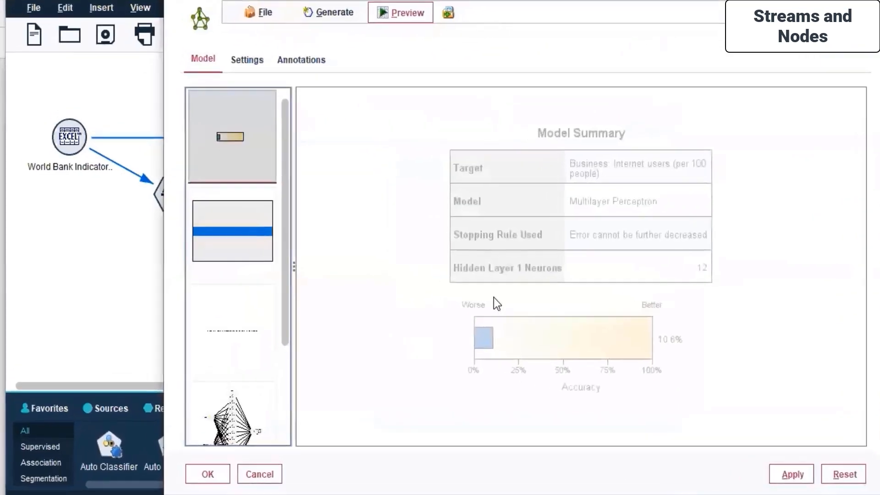
pyautogui.click(252, 247)
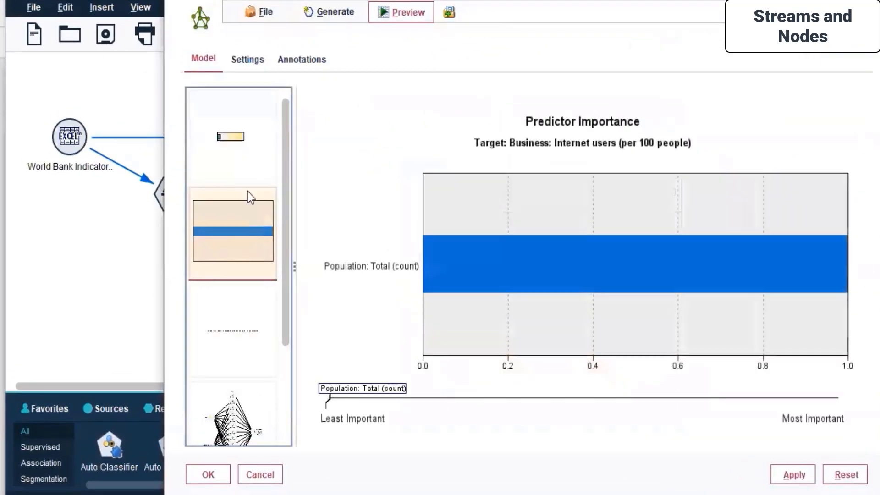
pyautogui.click(251, 151)
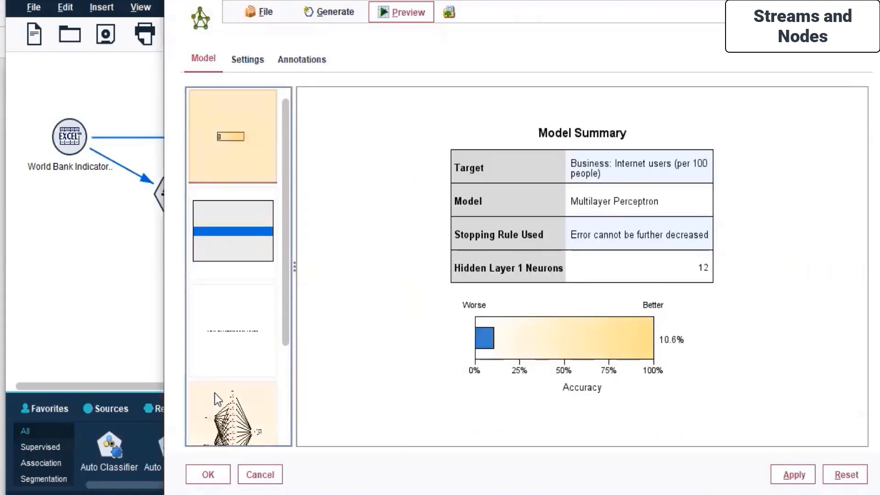
# - Examine the Neural Net model's network diagram from the first neurons downward and close the model viewer without changes
pyautogui.click(225, 404)
pyautogui.scroll(-3, 542, 230)
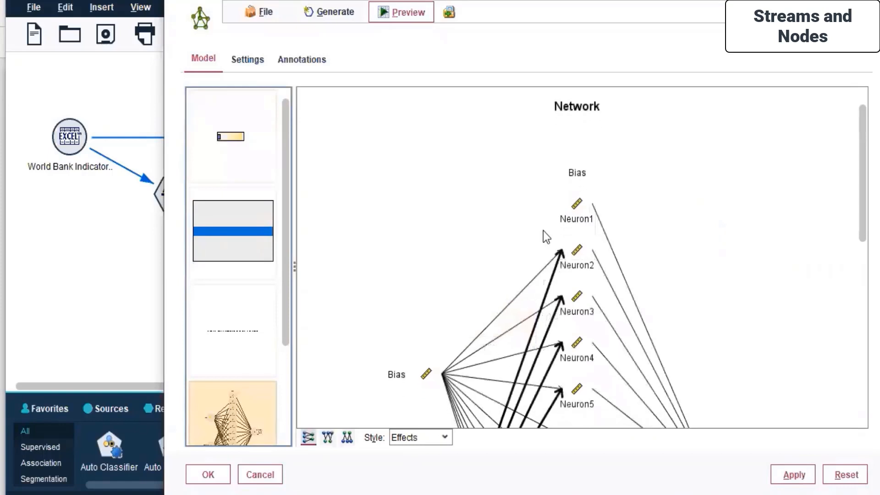
pyautogui.scroll(-5, 543, 230)
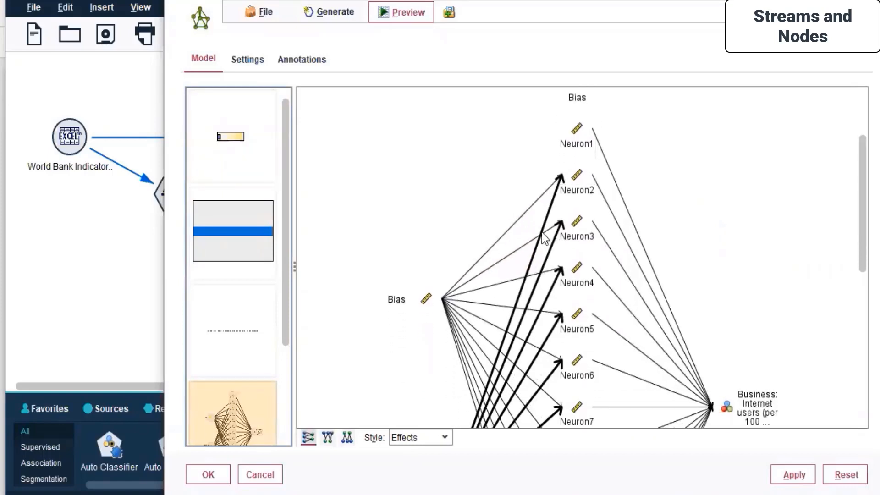
pyautogui.scroll(-4, 542, 232)
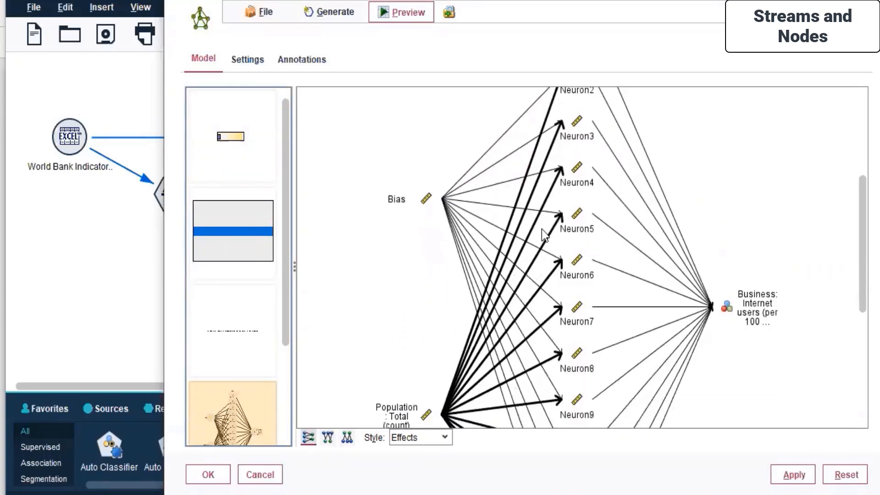
pyautogui.scroll(-3, 579, 320)
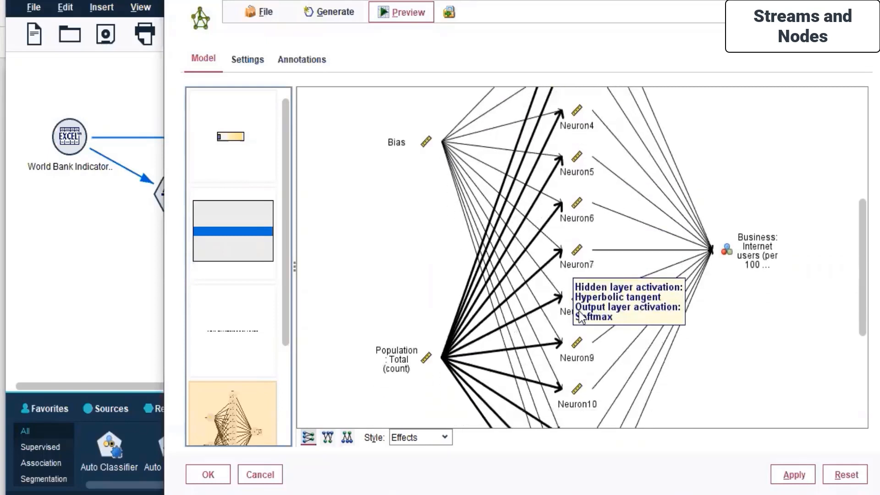
pyautogui.click(257, 473)
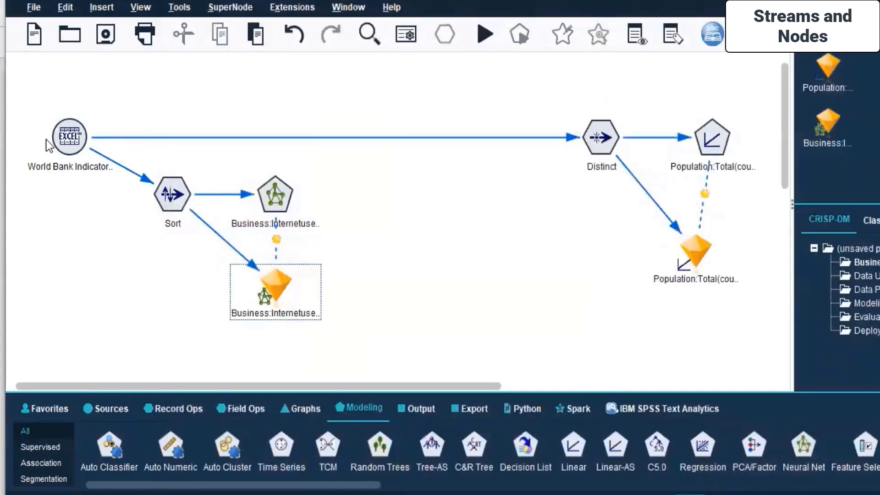
# - Enable the data cache on the World Bank Indicator Excel source node
pyautogui.click(67, 143)
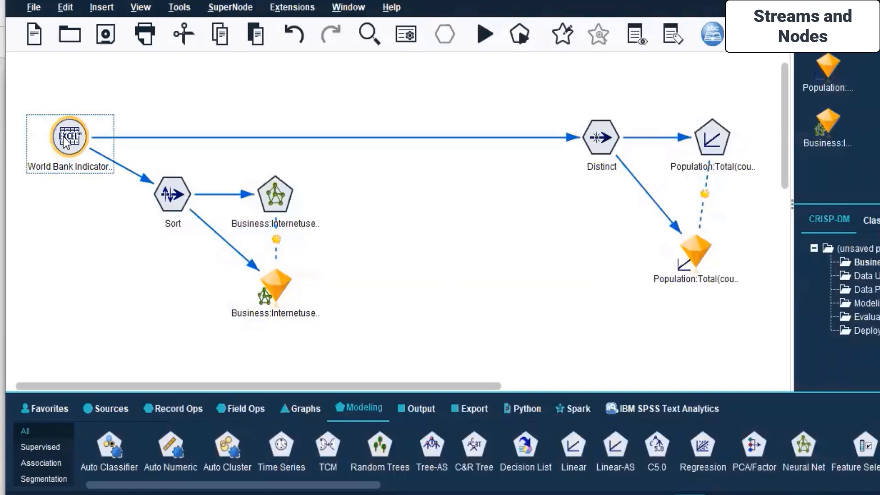
pyautogui.rightClick(67, 143)
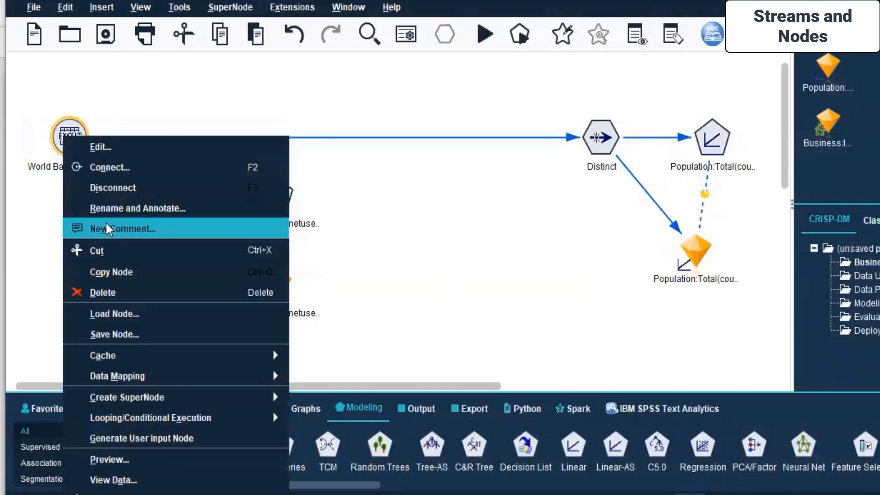
pyautogui.moveTo(260, 355)
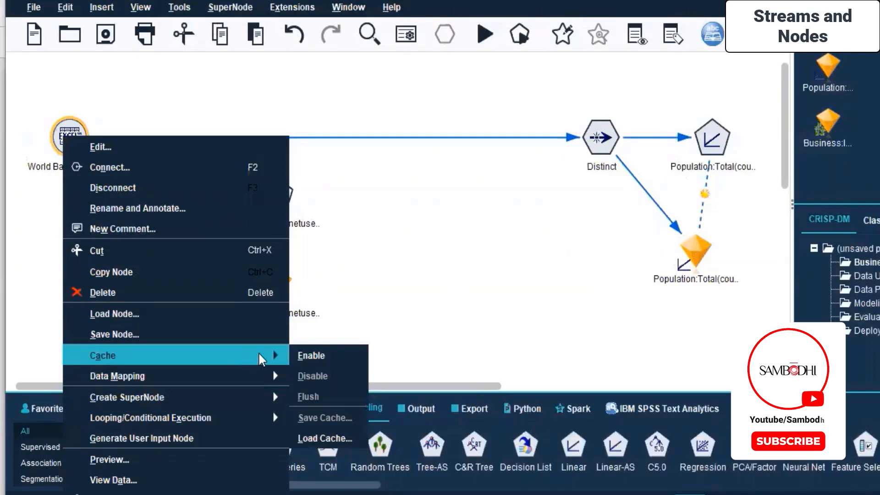
pyautogui.click(354, 353)
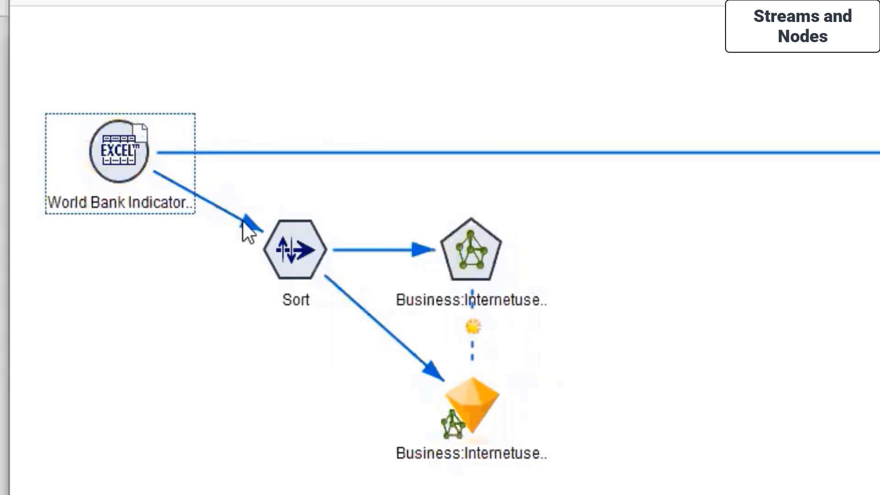
# - Enable the data cache on the Sort node
pyautogui.click(291, 248)
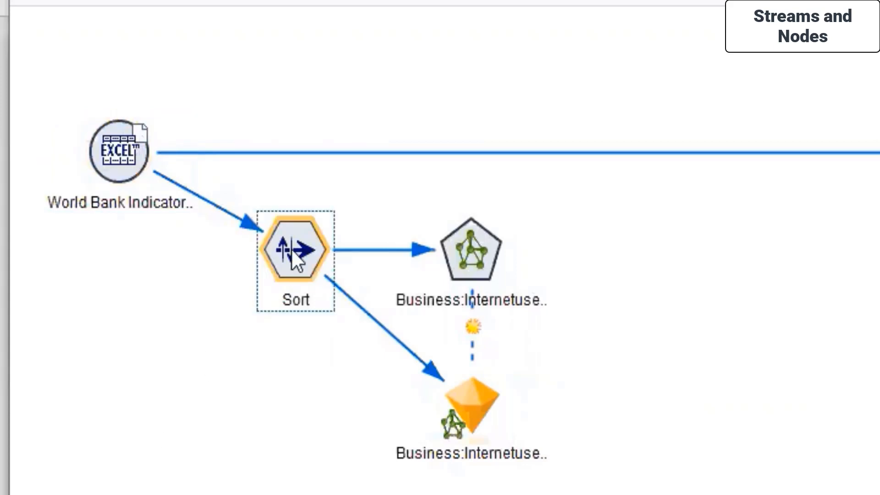
pyautogui.rightClick(290, 248)
pyautogui.moveTo(603, 276)
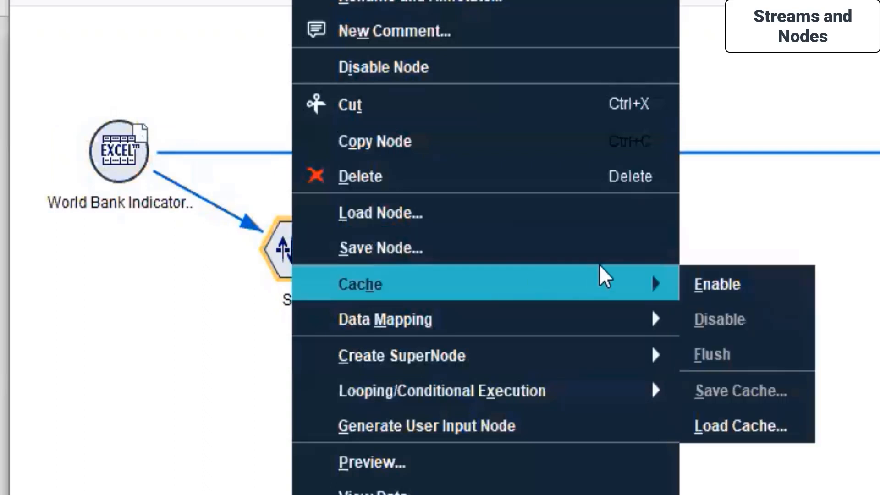
pyautogui.click(717, 286)
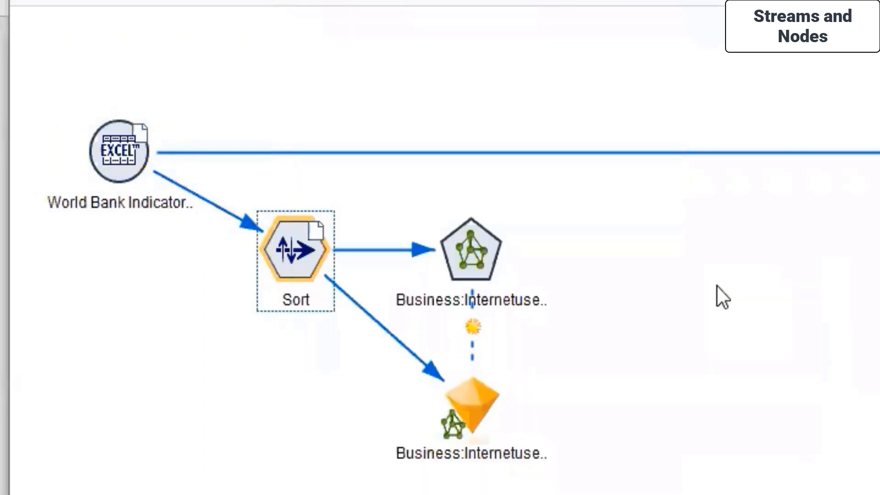
# - Check the commands available for the Neural Net modeling node for a cache option
pyautogui.click(472, 249)
pyautogui.rightClick(472, 248)
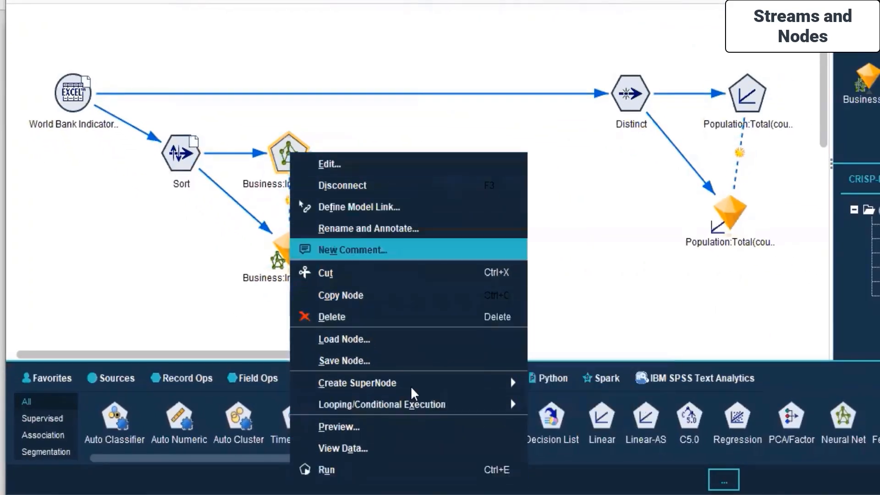
pyautogui.click(619, 256)
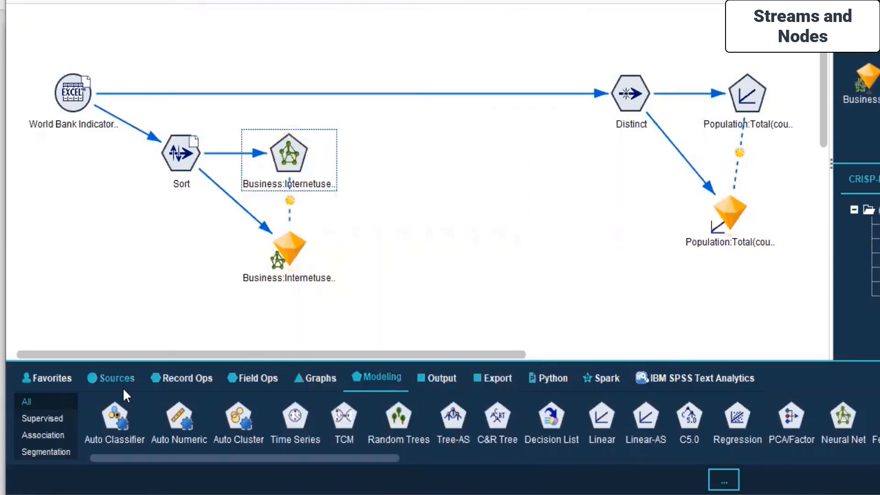
# - Look through the Field Ops nodes and the Segmentation group of modeling nodes in the node palette
pyautogui.click(260, 383)
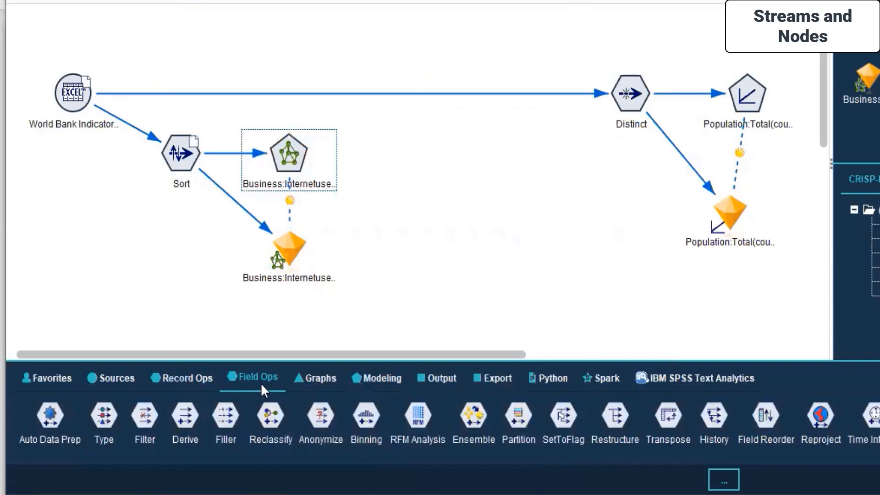
pyautogui.click(369, 385)
pyautogui.click(28, 451)
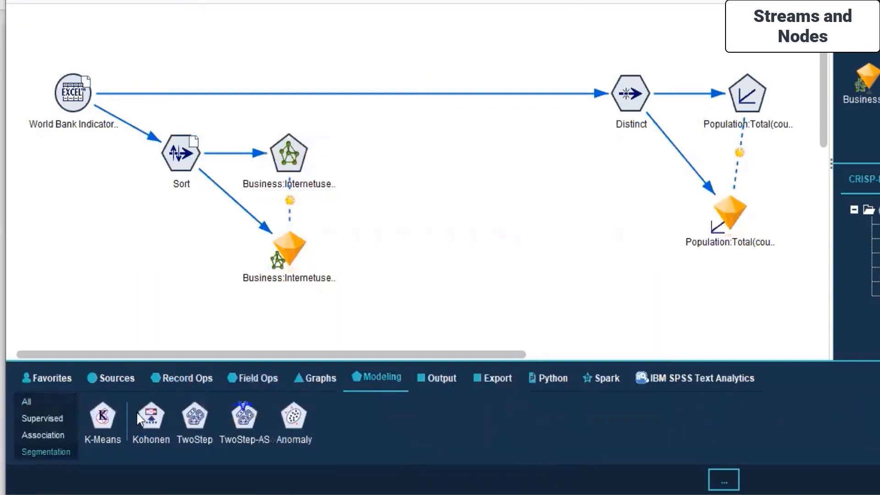